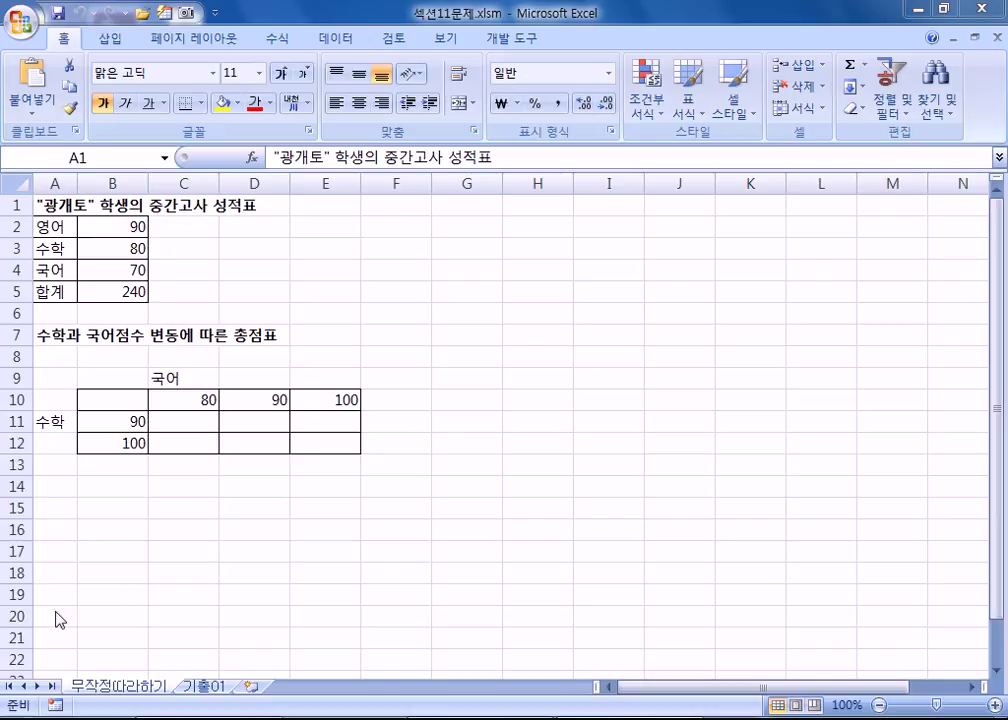
Step: Examine the loan values in B2:B4, the PMT formula in B5 and the empty payment table B11:F18 on the 기출01 sheet
left_click(209, 700)
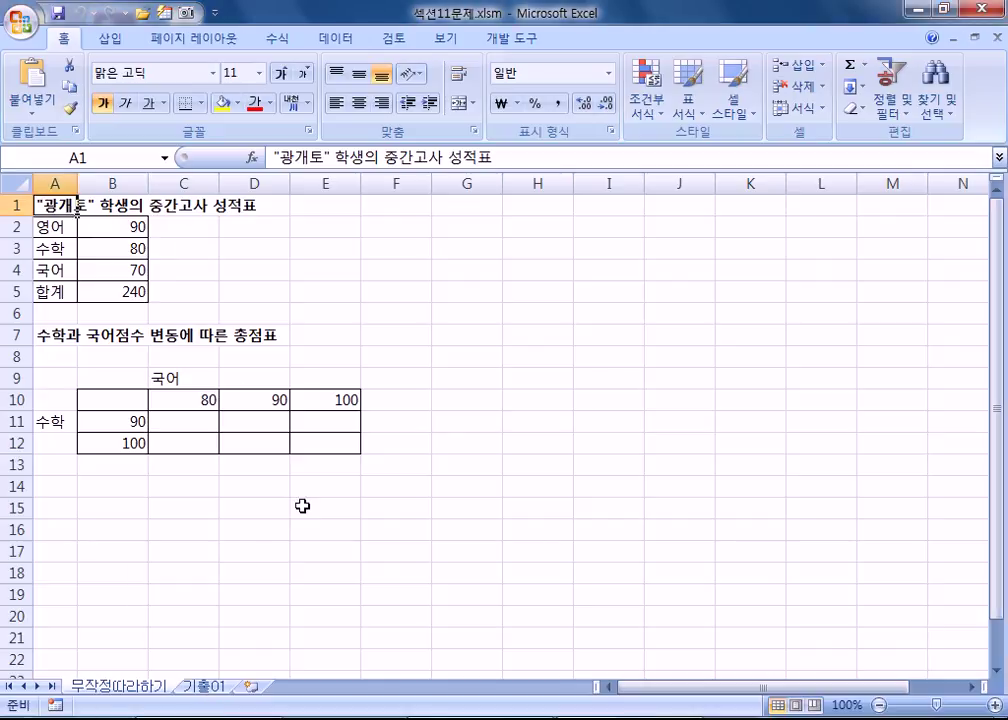
left_click(210, 686)
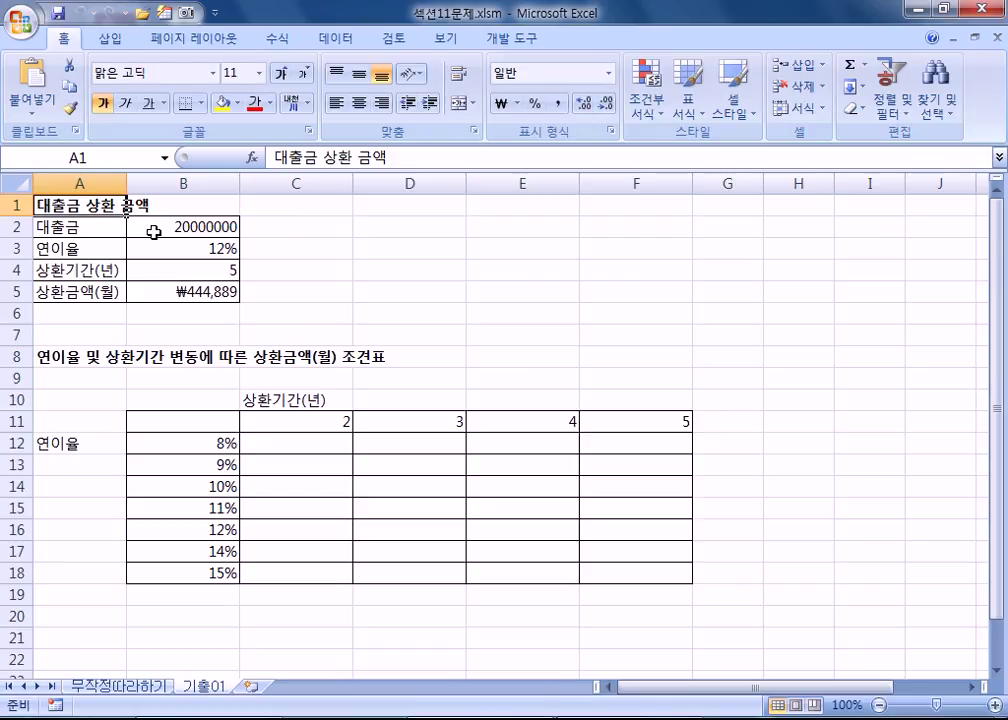
left_click(157, 230)
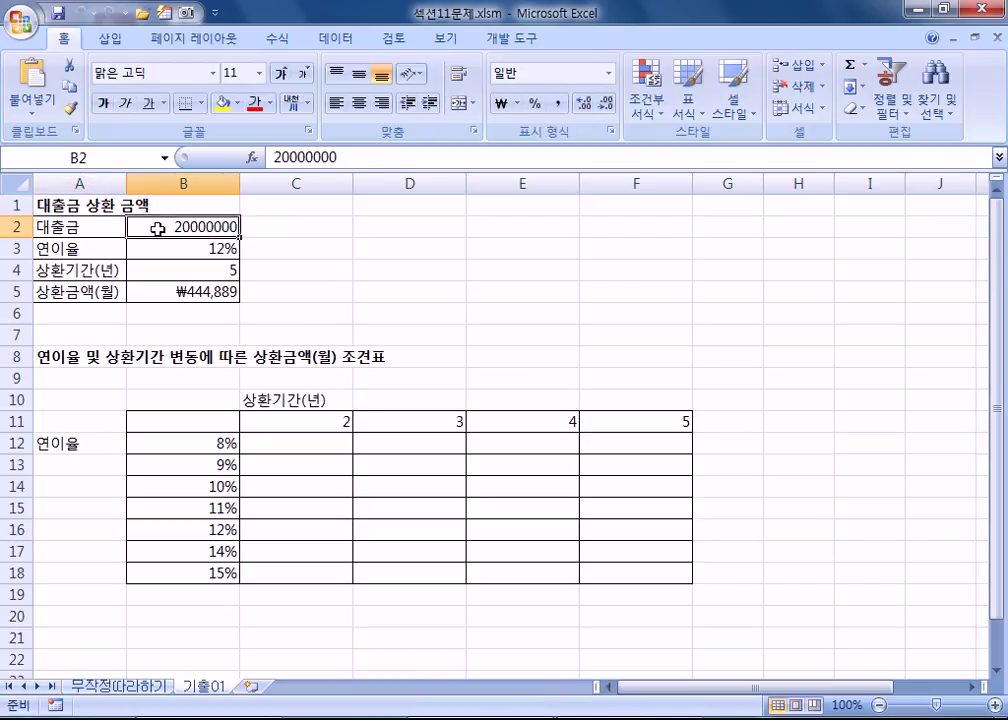
left_click(163, 254)
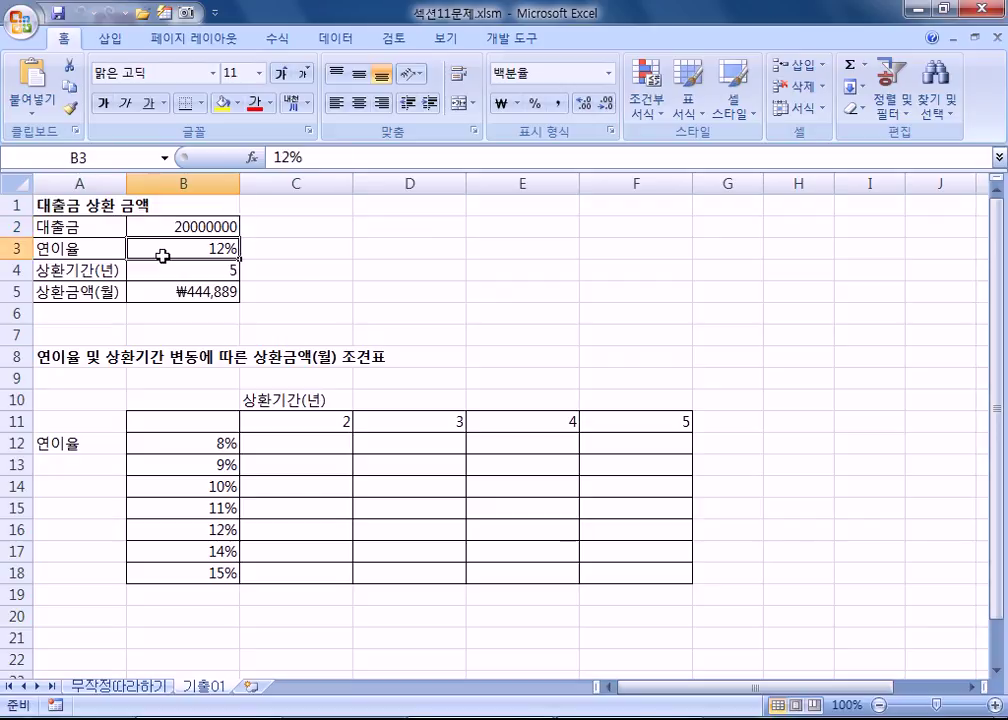
left_click(167, 271)
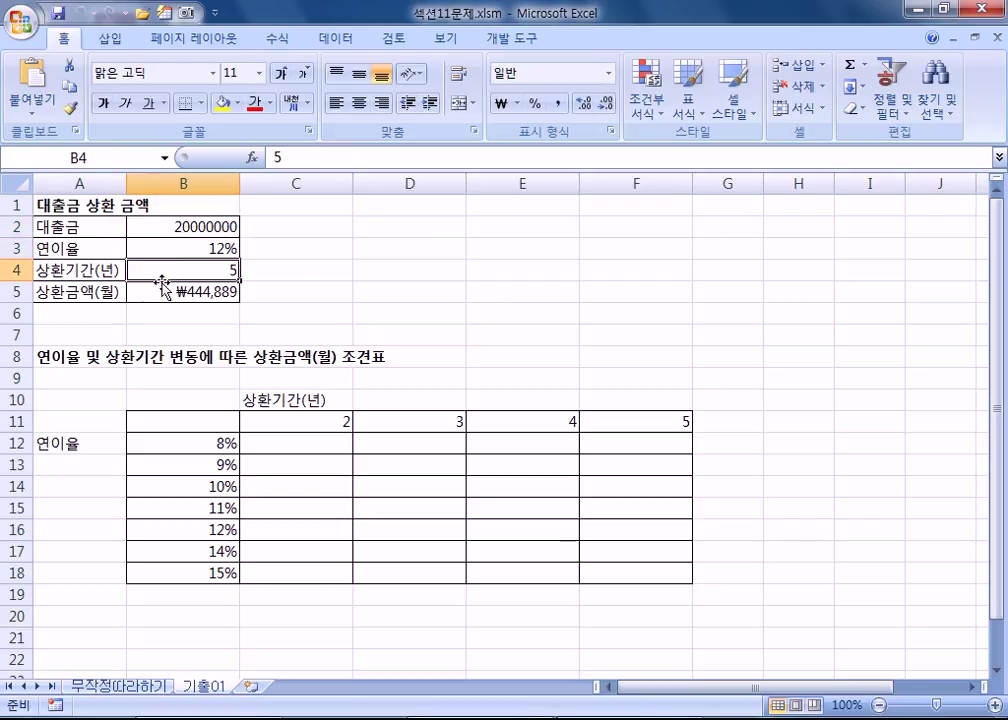
left_click(151, 288)
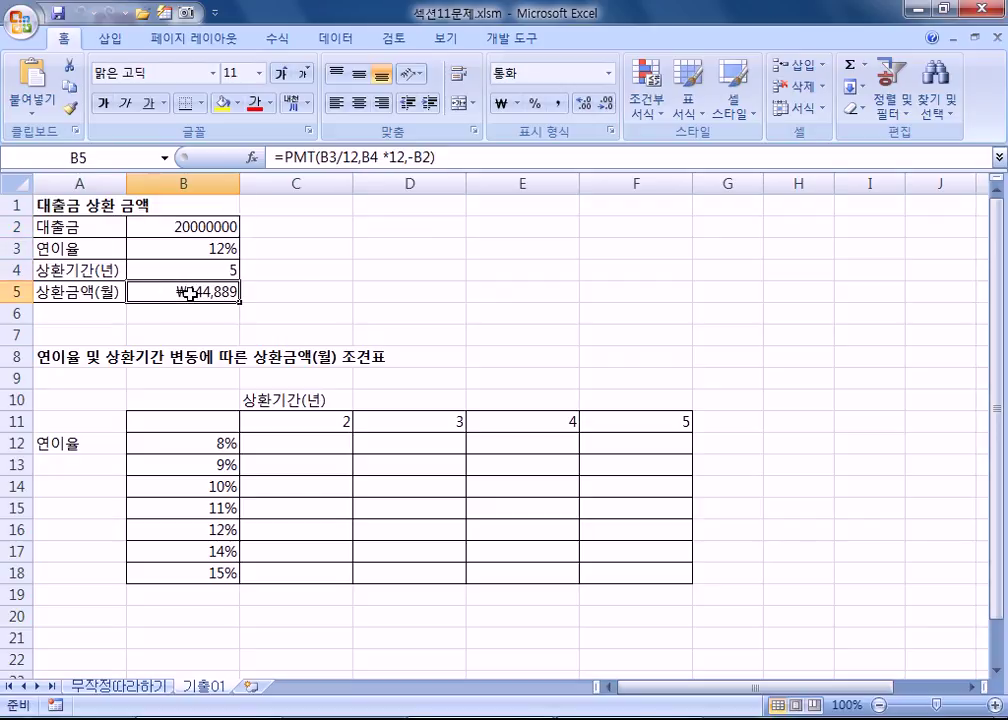
key("F2")
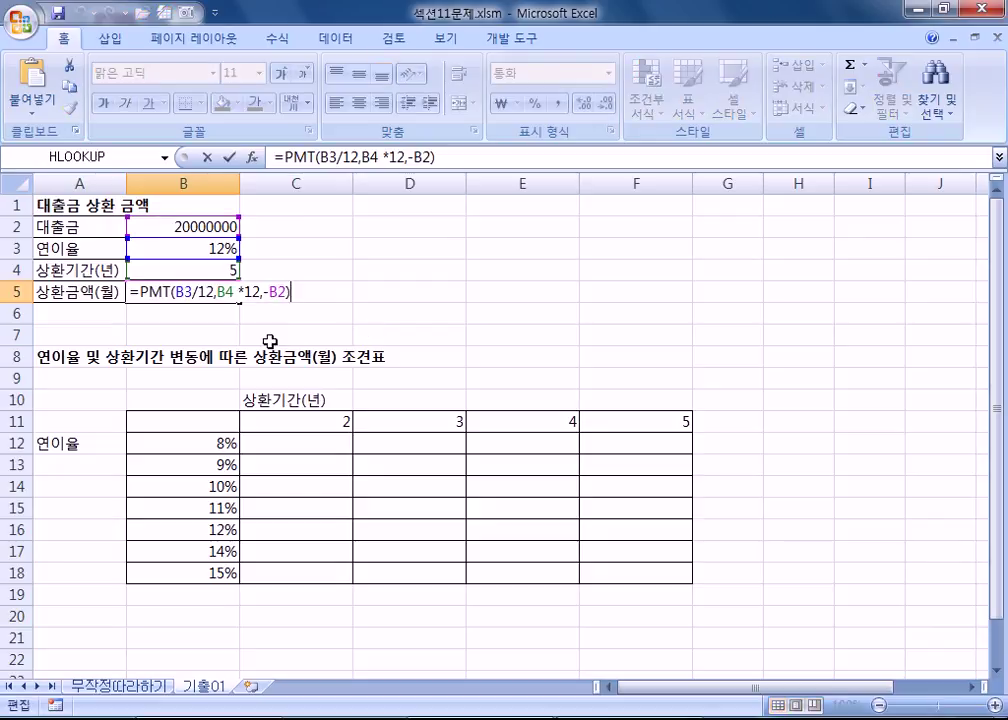
key("Escape")
left_click_drag(205, 423, 626, 580)
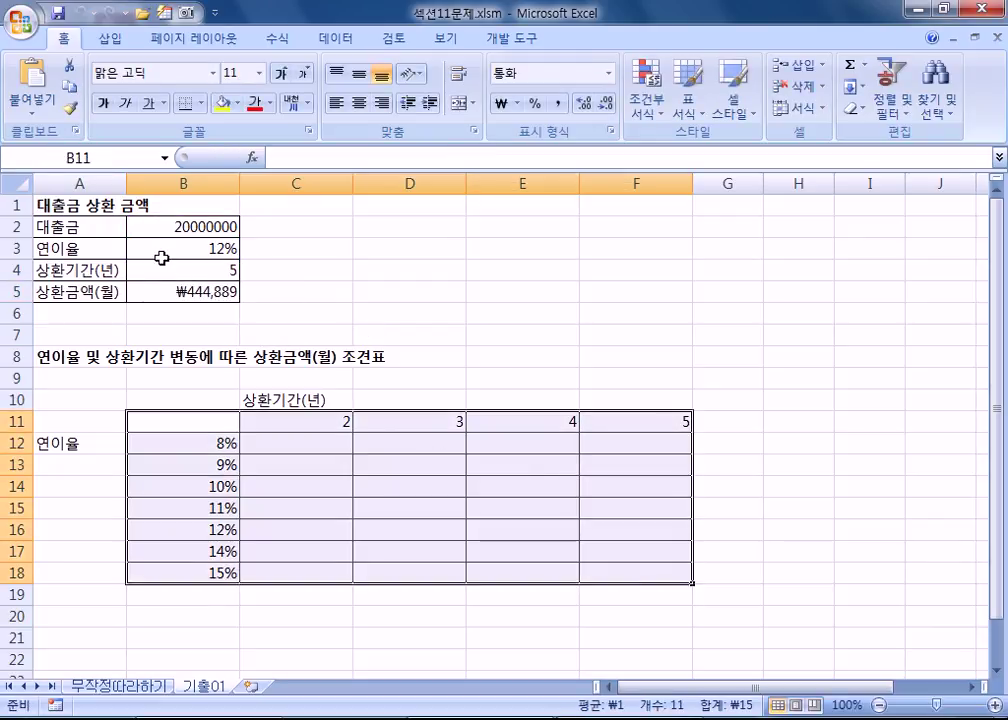
left_click(155, 690)
left_click(203, 690)
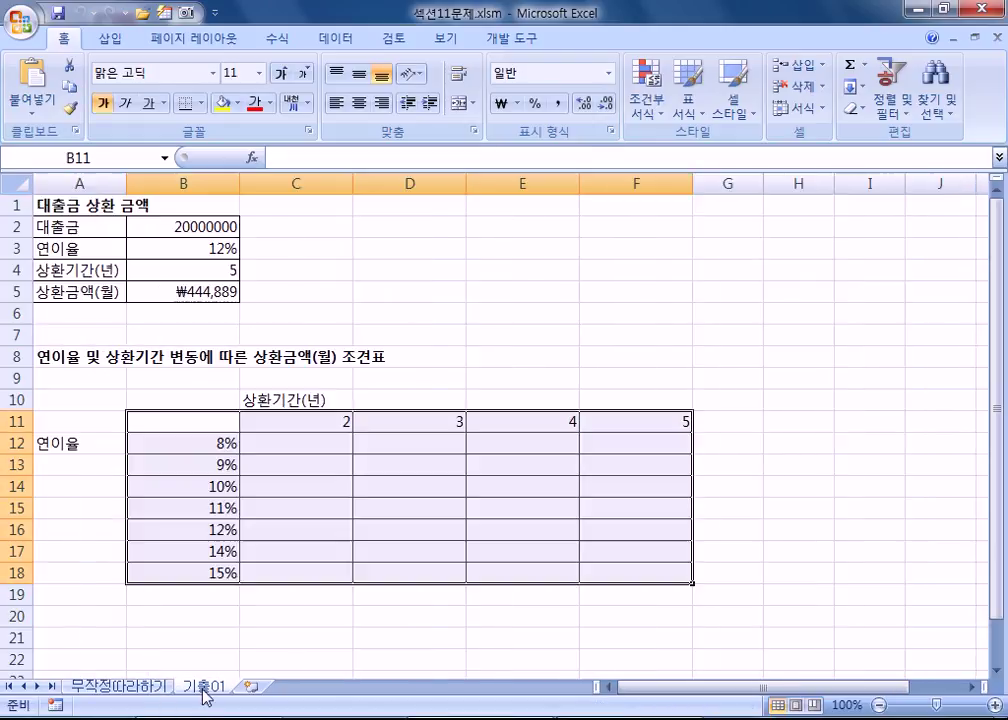
left_click(113, 690)
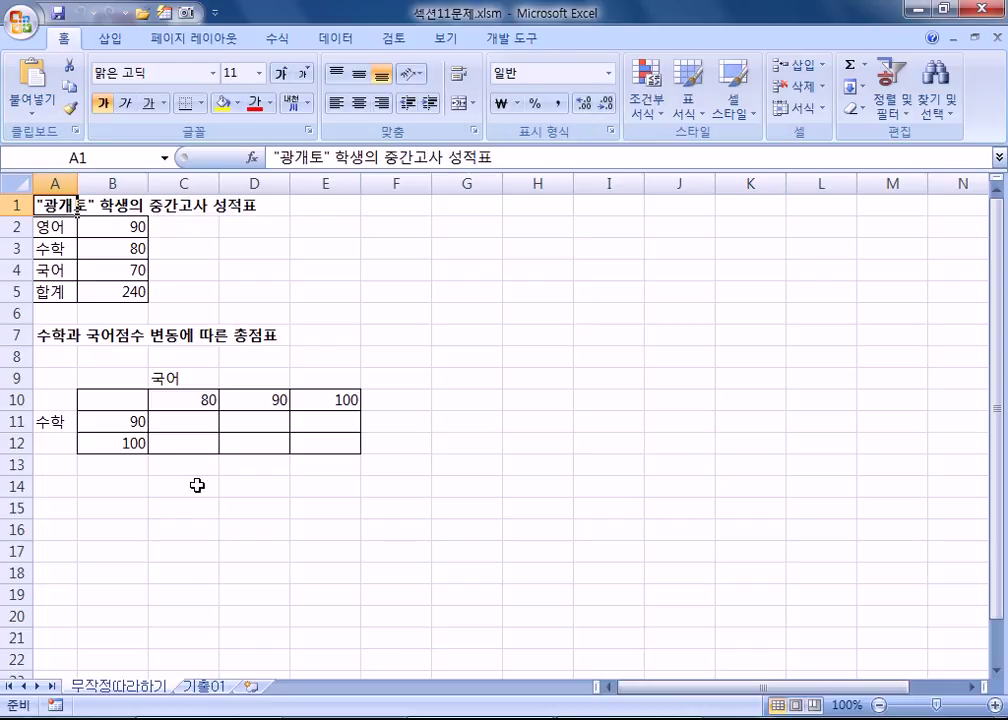
Step: On the 기출01 sheet, try a 5% annual rate in B3 with repayment periods of 1, 2, 3 and 4 years in B4
left_click(201, 688)
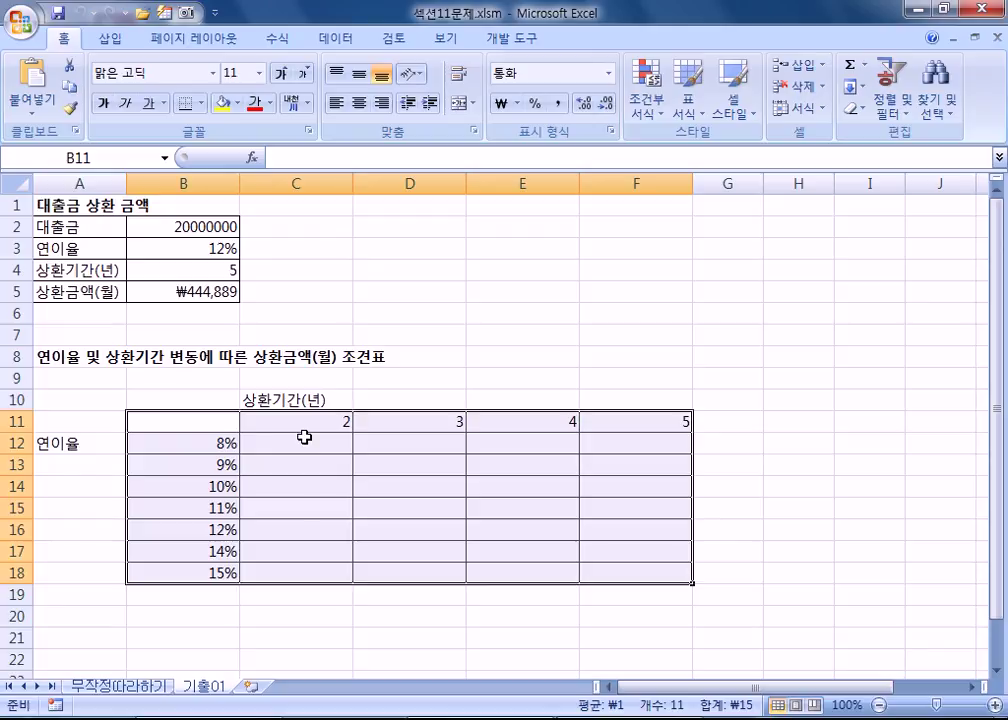
left_click(205, 249)
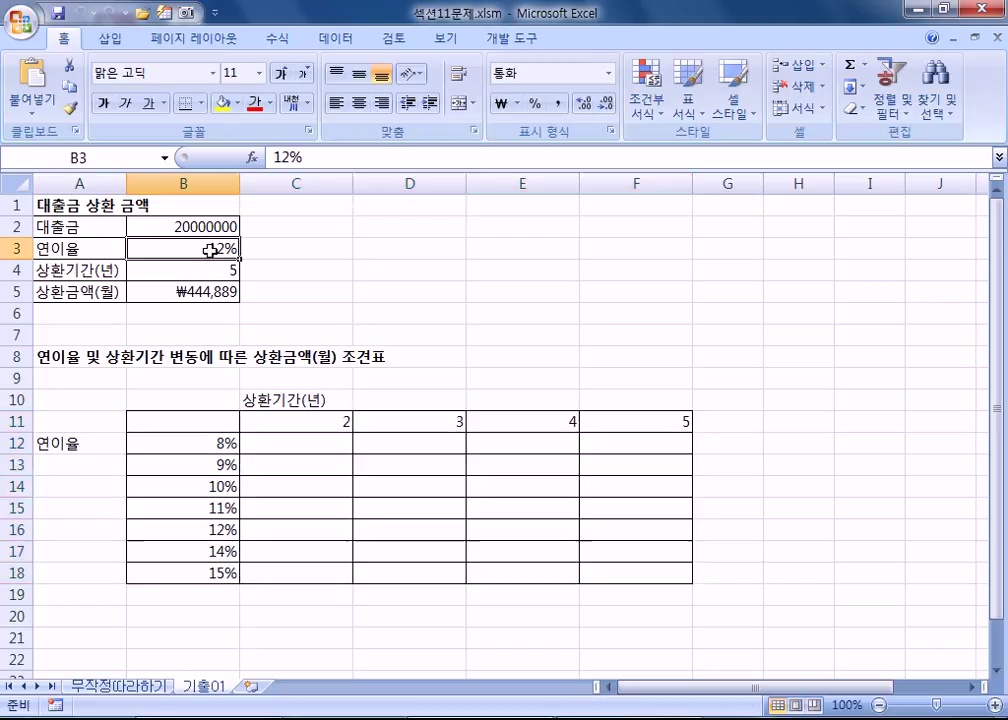
type("5")
key("Return")
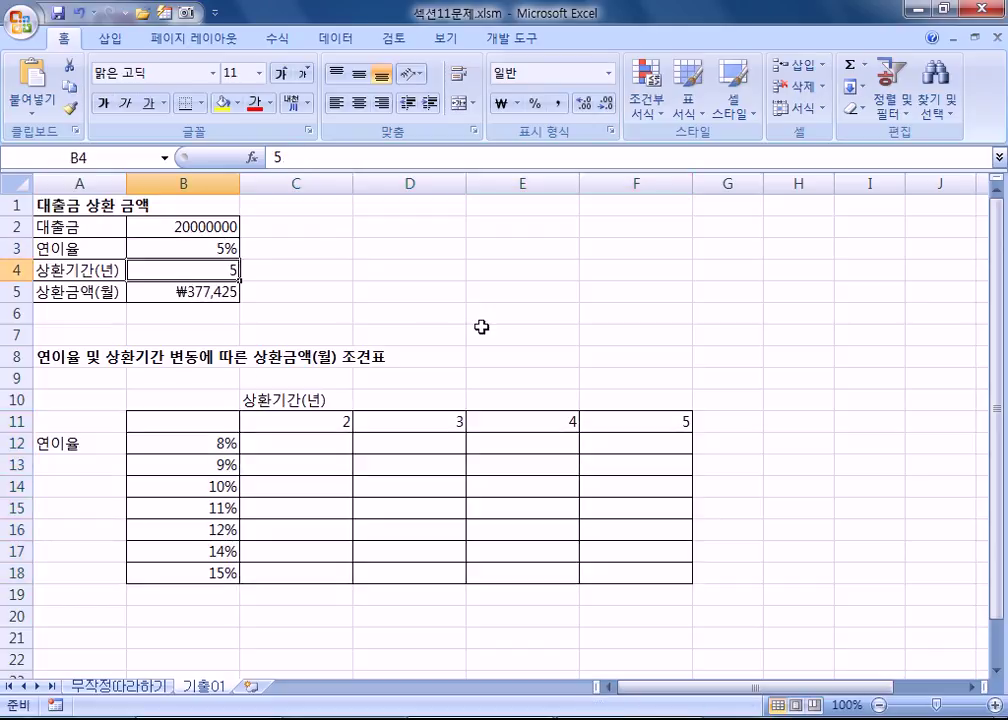
type("1")
key("ctrl+Return")
type("2")
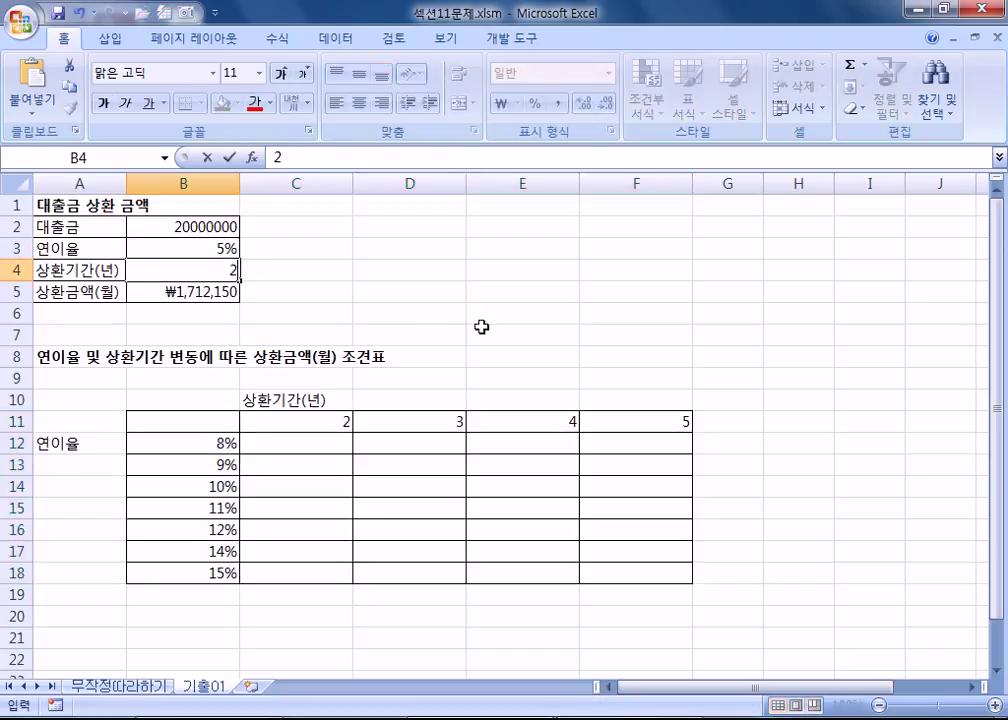
key("ctrl+Return")
type("3")
key("ctrl+Return")
type("4")
key("Return")
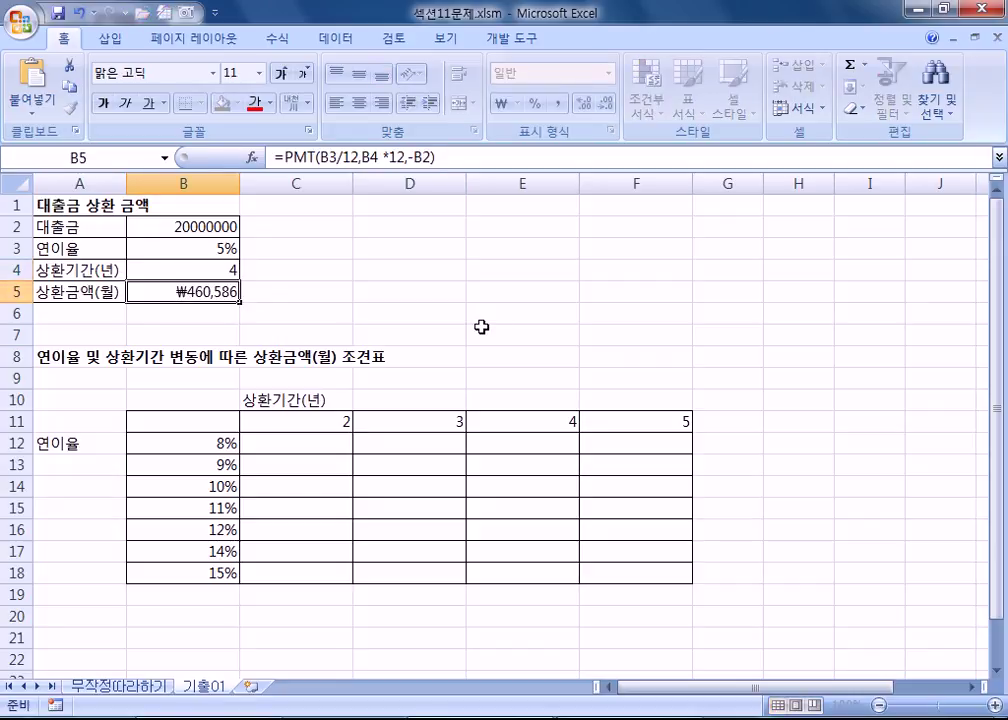
Step: Restore the repayment period in B4 to 5 years and the annual rate in B3 to 12%
key("Up")
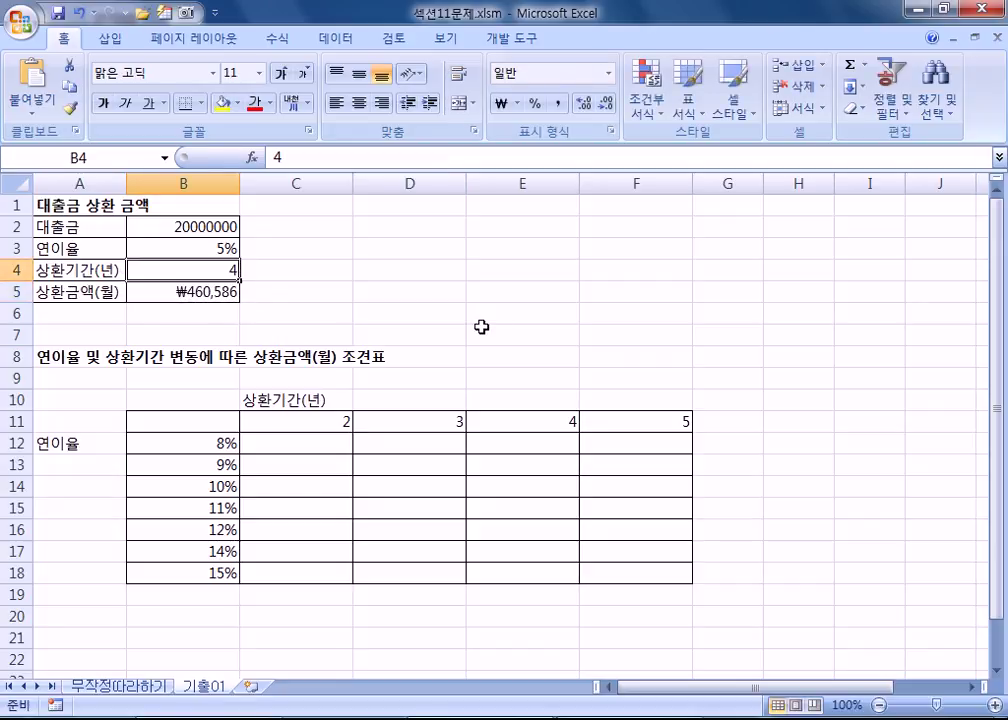
type("3")
key("ctrl+Return")
type("1")
key("ctrl+Return")
type("5")
key("ctrl+Return")
key("Up")
type("12%")
key("ctrl+Return")
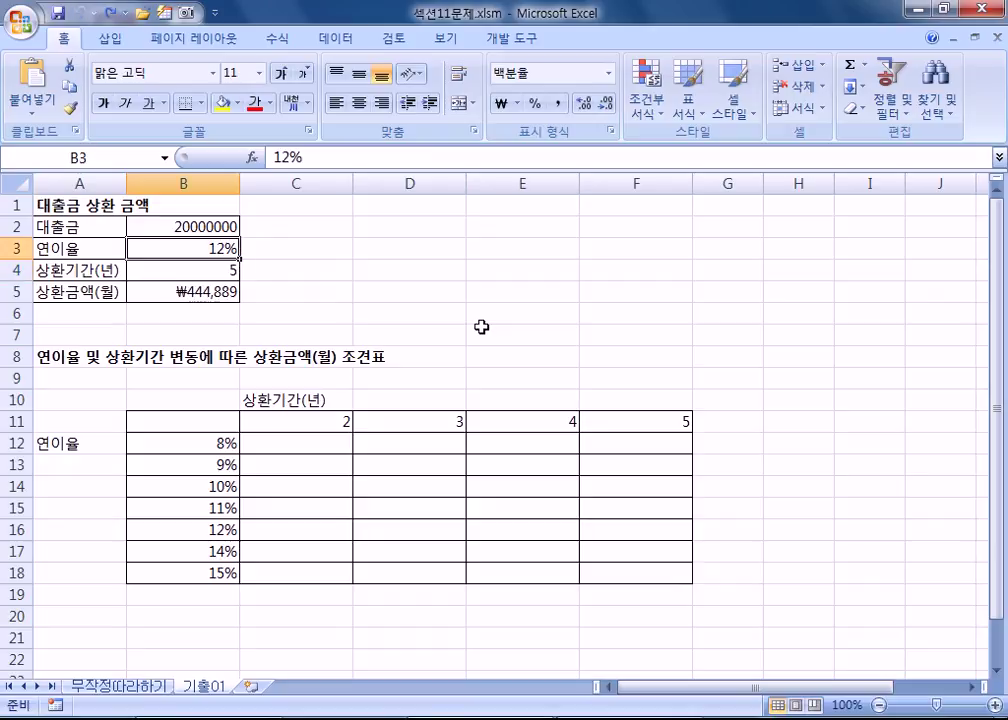
left_click(200, 291)
left_click_drag(180, 421, 658, 563)
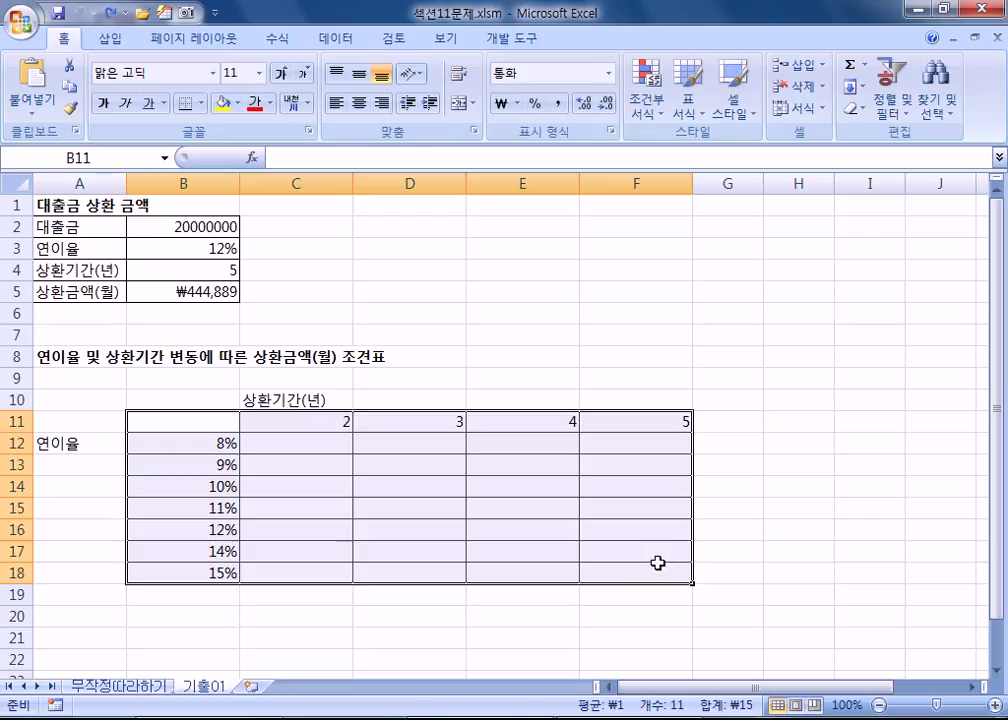
left_click(321, 265)
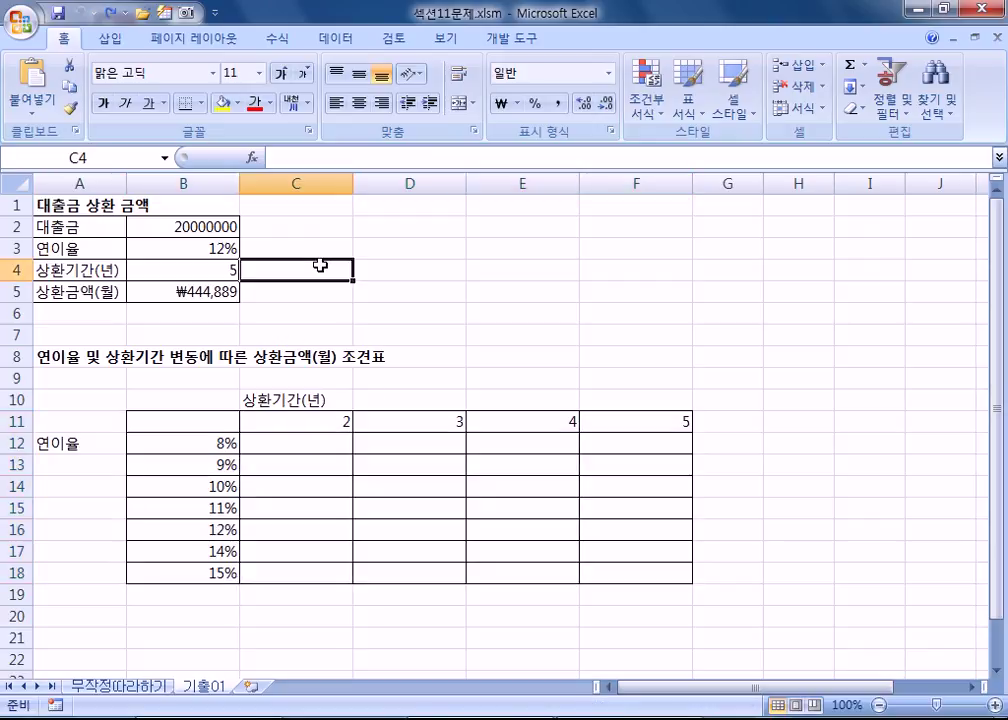
Step: Examine the subject scores in B2:B5 and the empty math and Korean total table B10:E12 on the 무작정따라하기 sheet
left_click(113, 687)
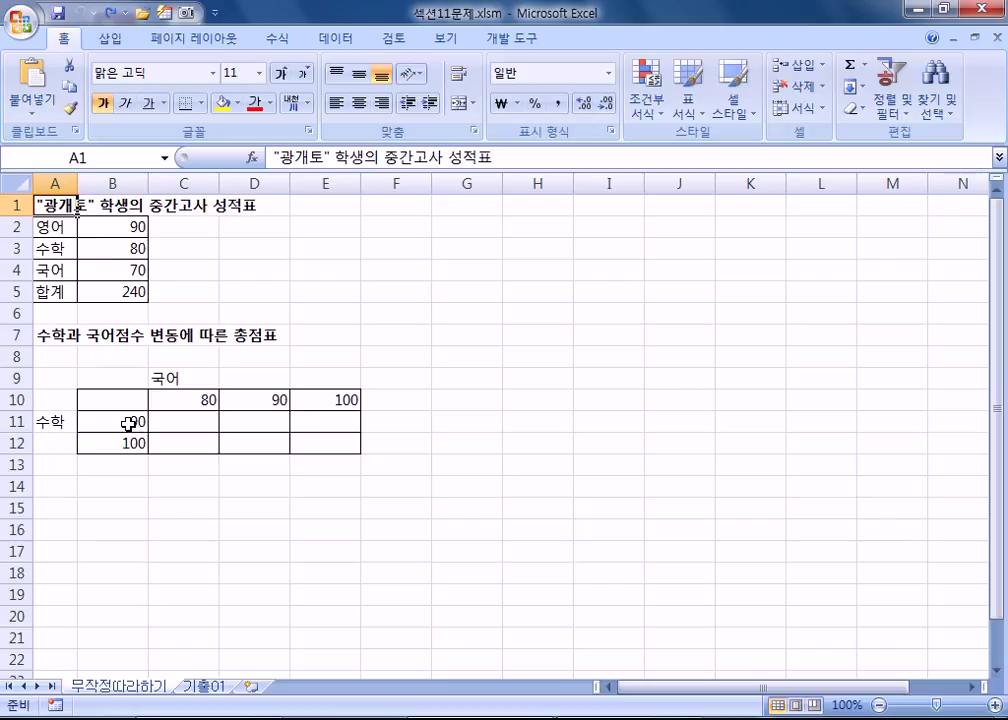
left_click(95, 227)
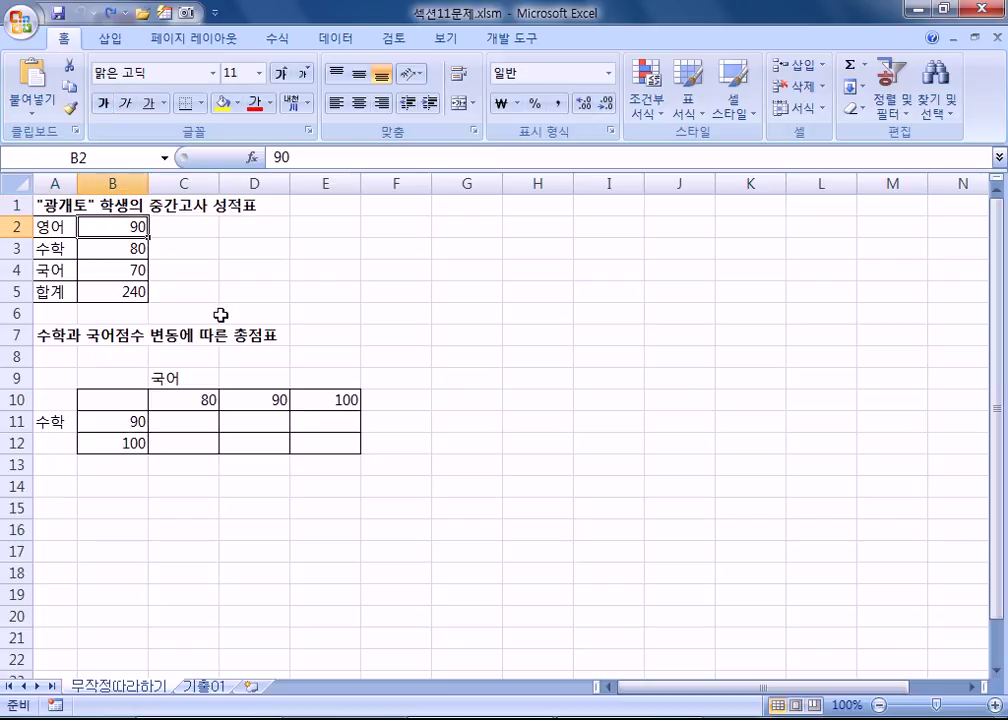
scroll(272, 355, "up", 2, "ctrl")
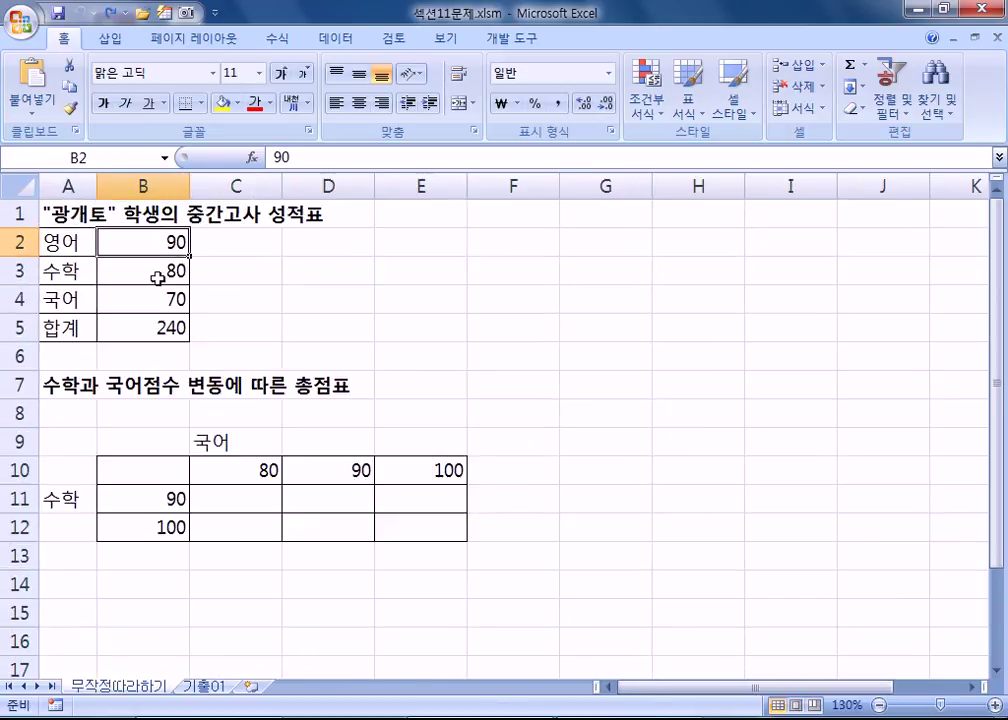
left_click_drag(144, 264, 144, 313)
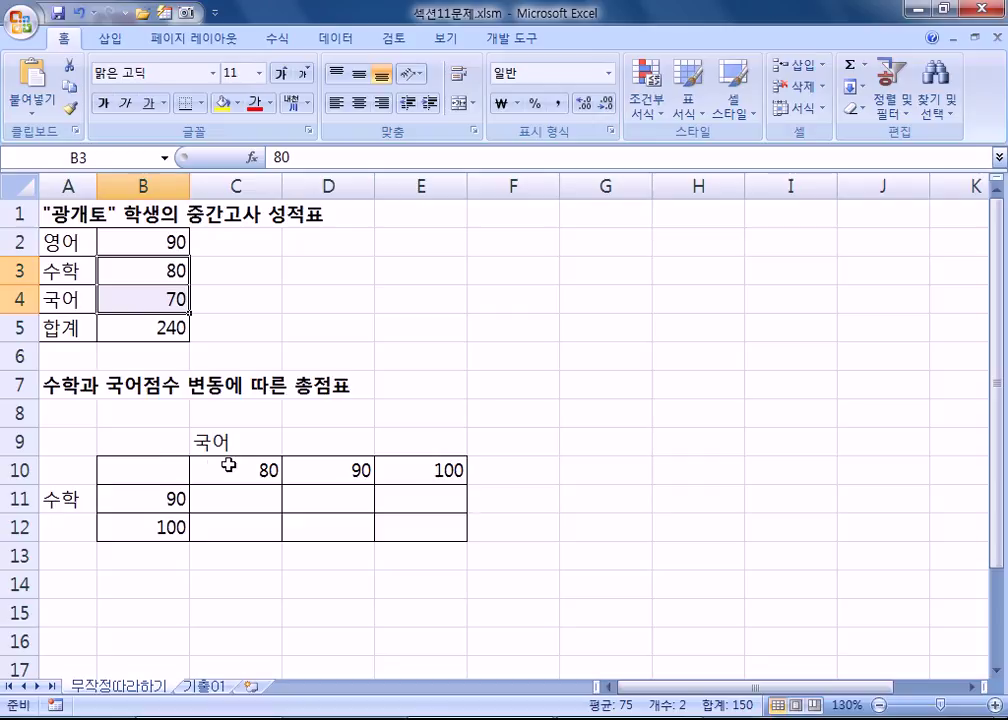
left_click(141, 241)
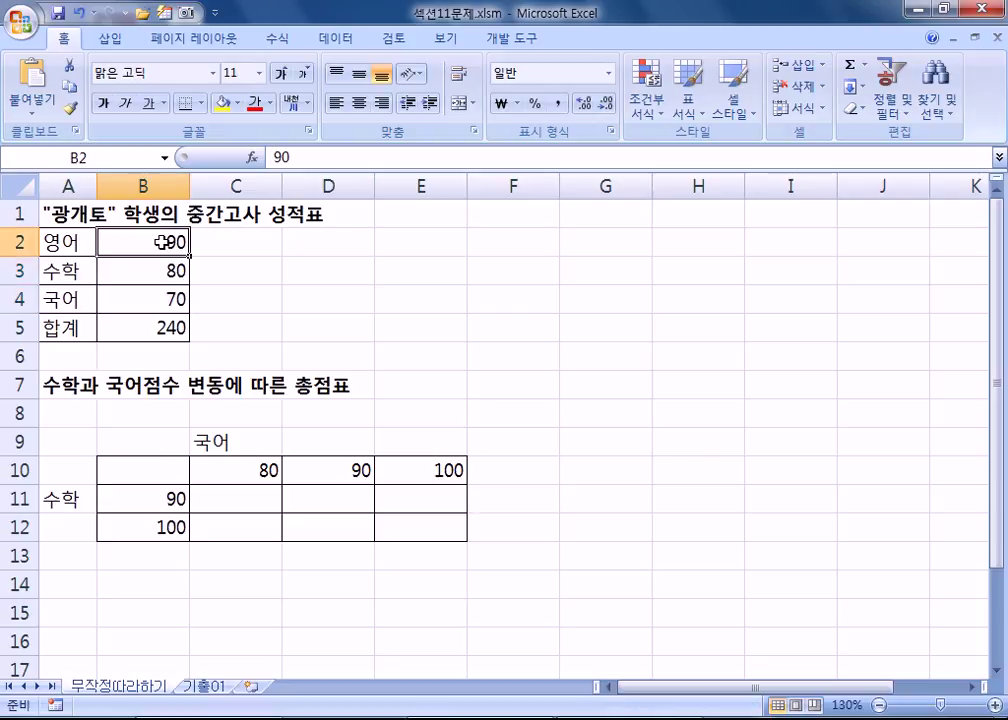
scroll(160, 242, "down", 1)
scroll(162, 242, "up", 1)
left_click(118, 507)
left_click_drag(266, 468, 425, 470)
left_click(153, 333)
left_click_drag(263, 495, 419, 524)
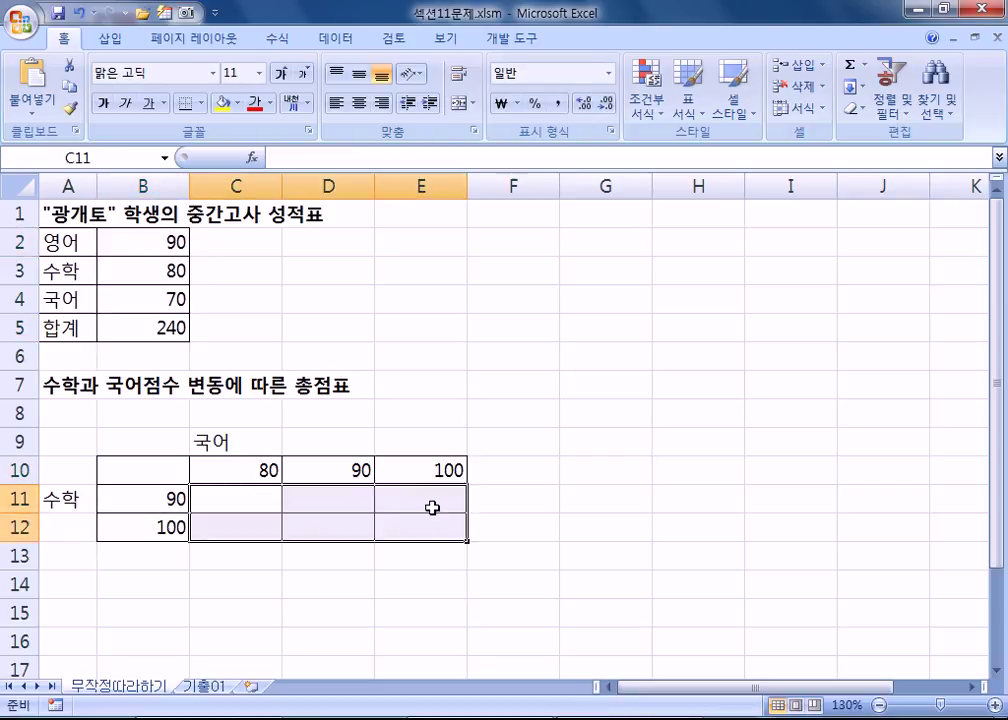
left_click_drag(165, 240, 178, 326)
Step: Inspect the formula behind the total score in B5 without changing it
left_click(177, 326)
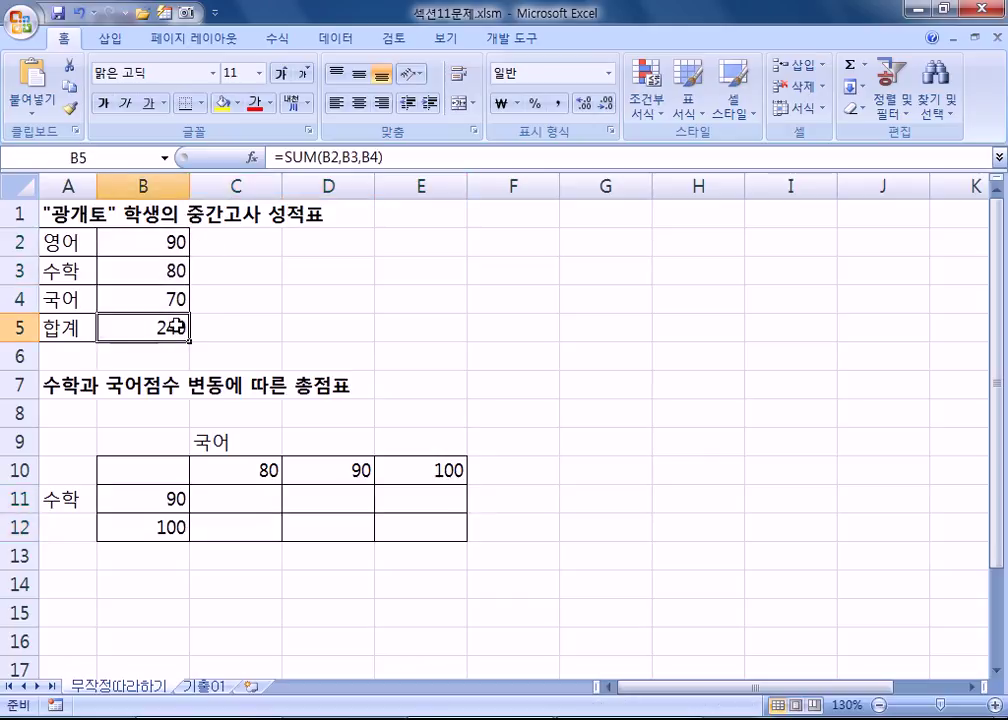
key("F2")
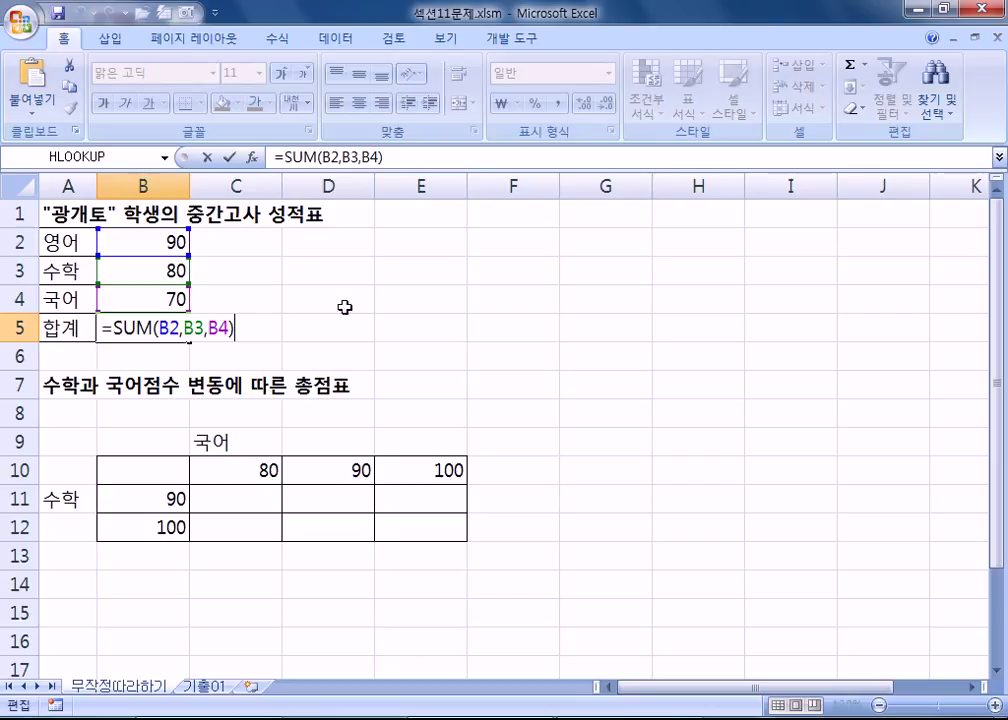
left_click_drag(236, 329, 88, 328)
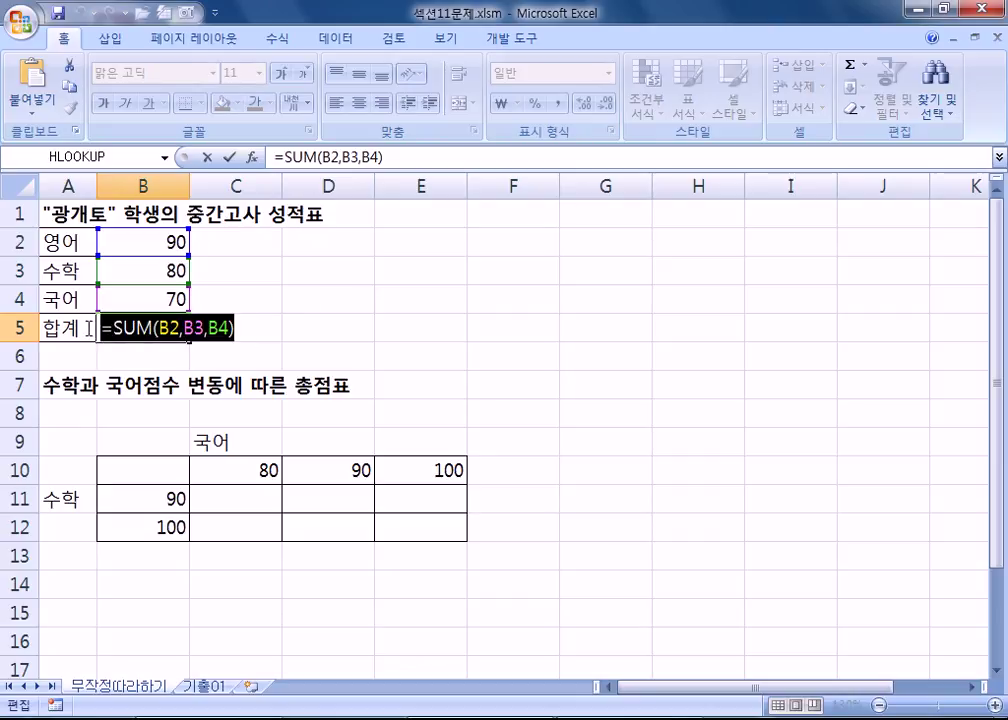
key("Escape")
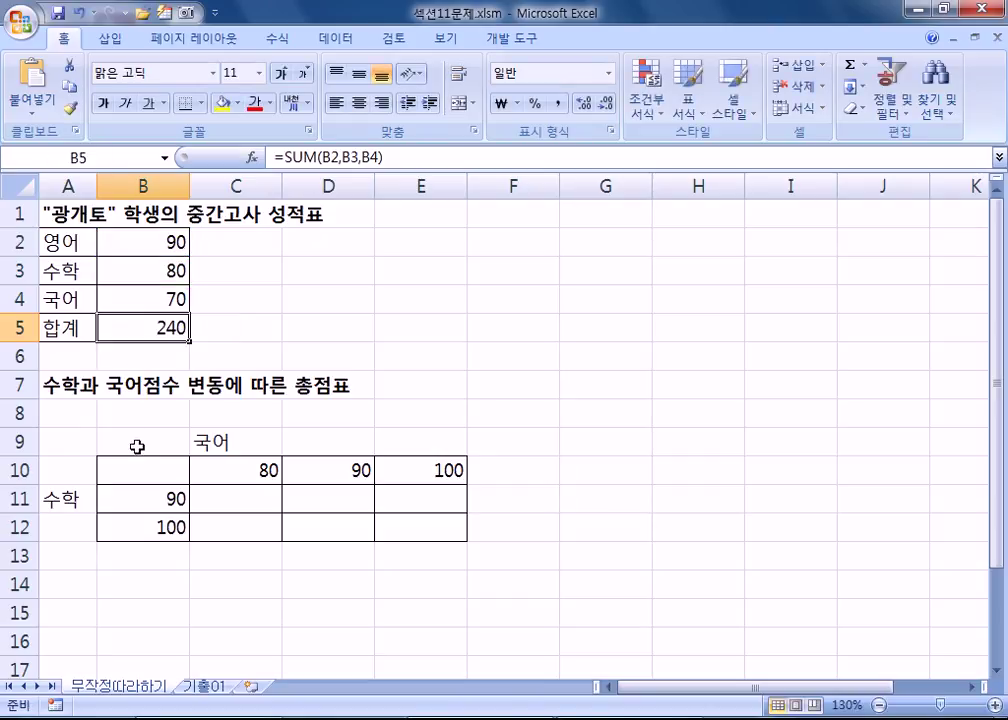
right_click(160, 329)
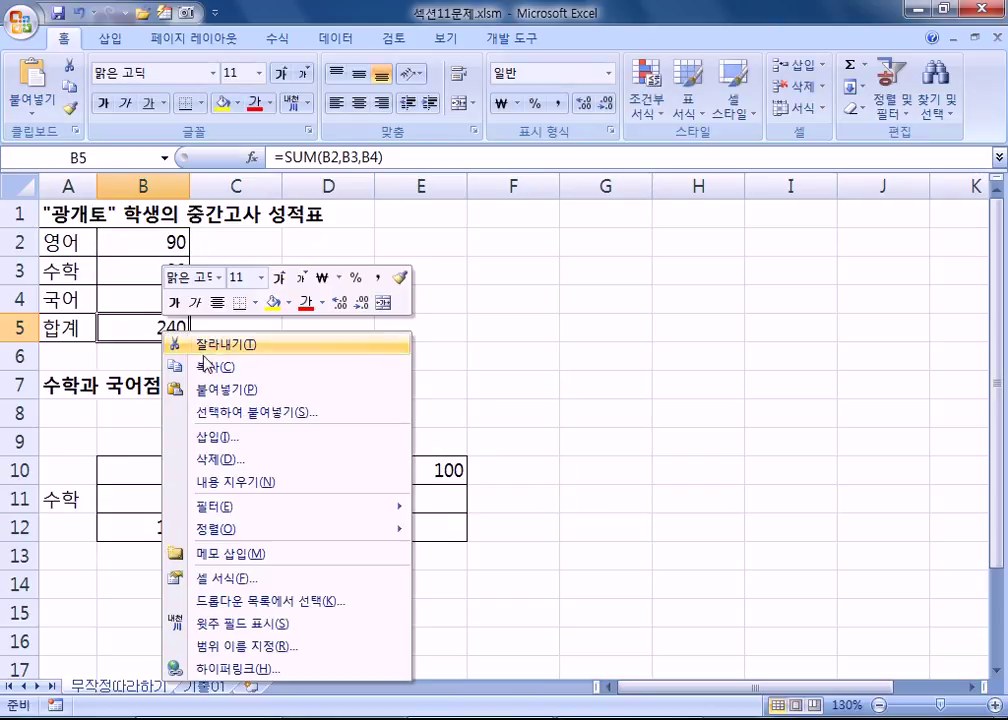
left_click(144, 329)
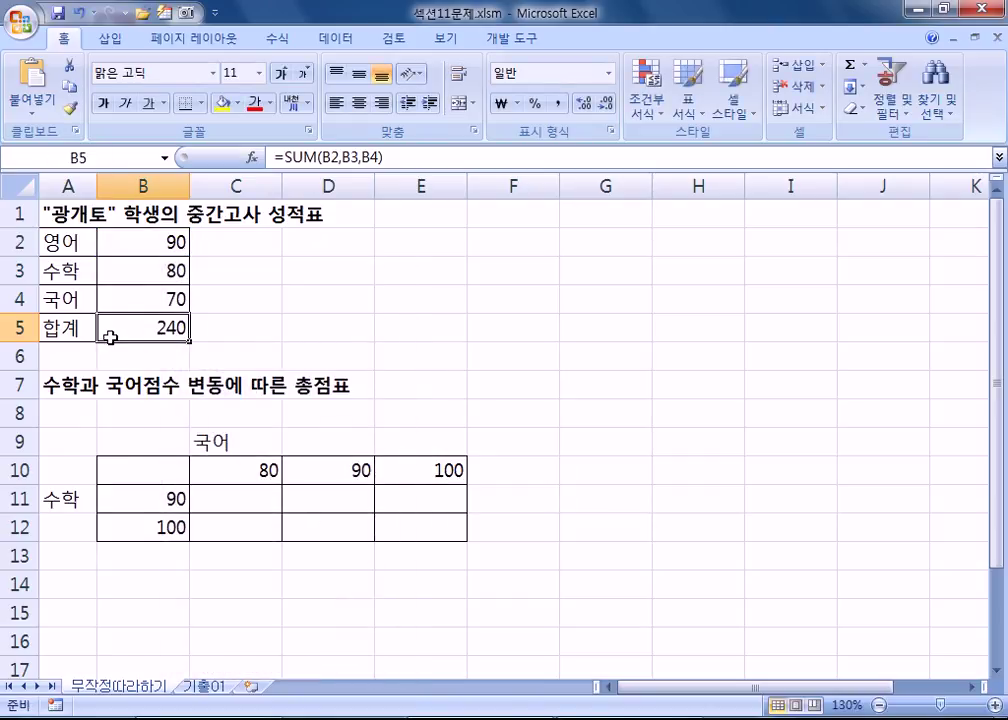
double_click(106, 329)
key("Escape")
double_click(140, 329)
key("Escape")
Step: Try copying the formula text =SUM(B2,B3,B4) from B5 into B10, and clear B10 again
left_click_drag(400, 157, 272, 157)
right_click(315, 157)
left_click(378, 192)
key("Escape")
left_click(158, 470)
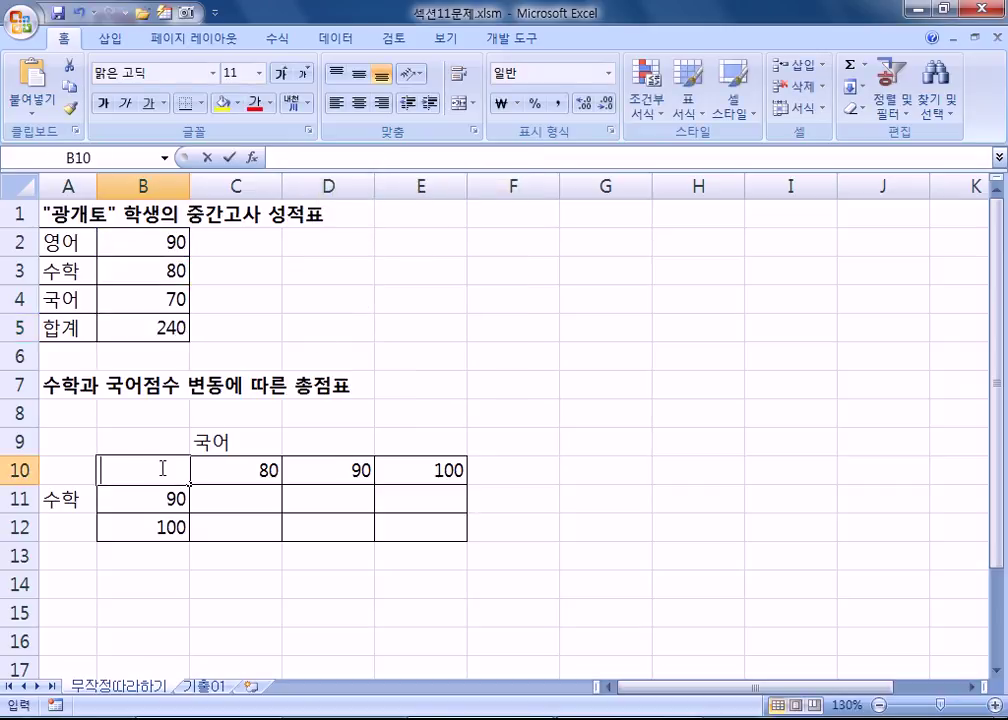
key("ctrl+v")
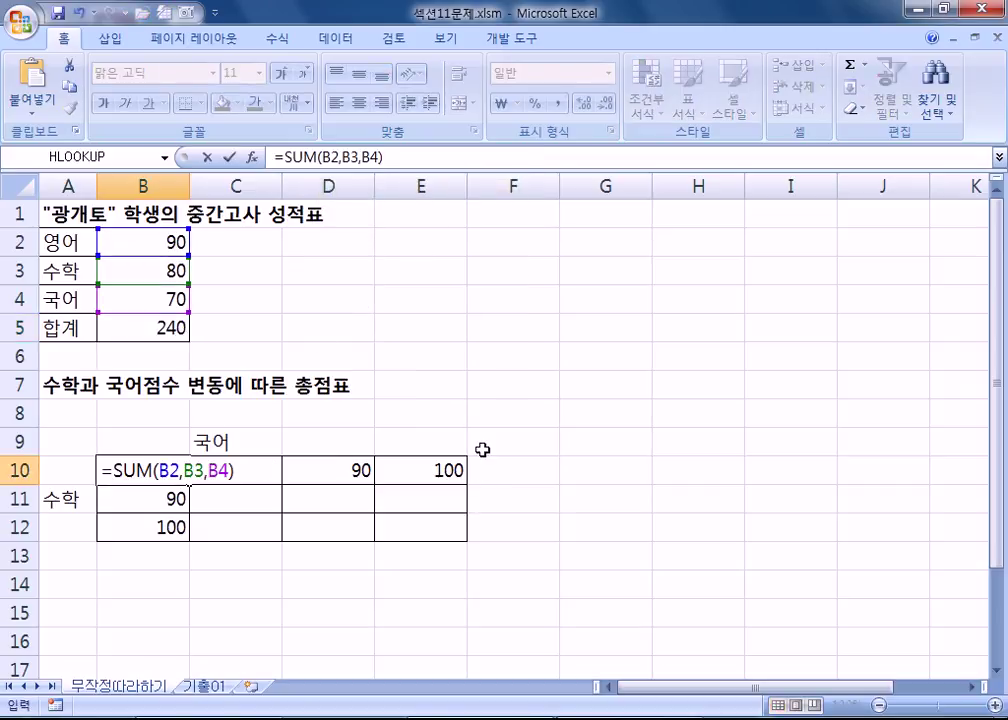
key("Return")
key("Up")
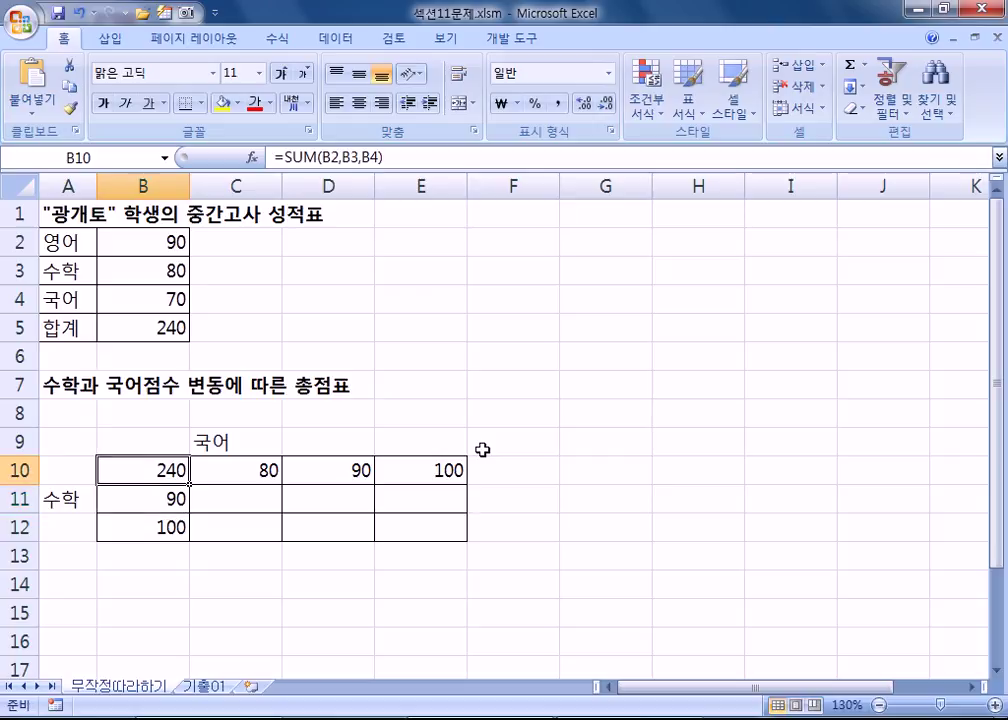
key("Delete")
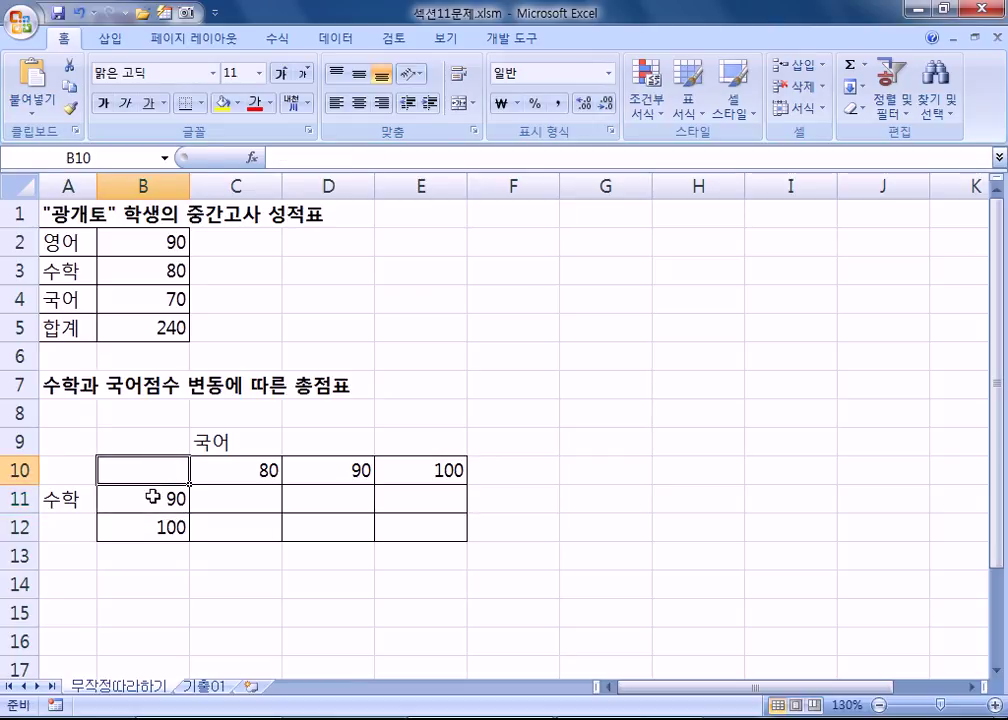
type("=")
left_click(146, 331)
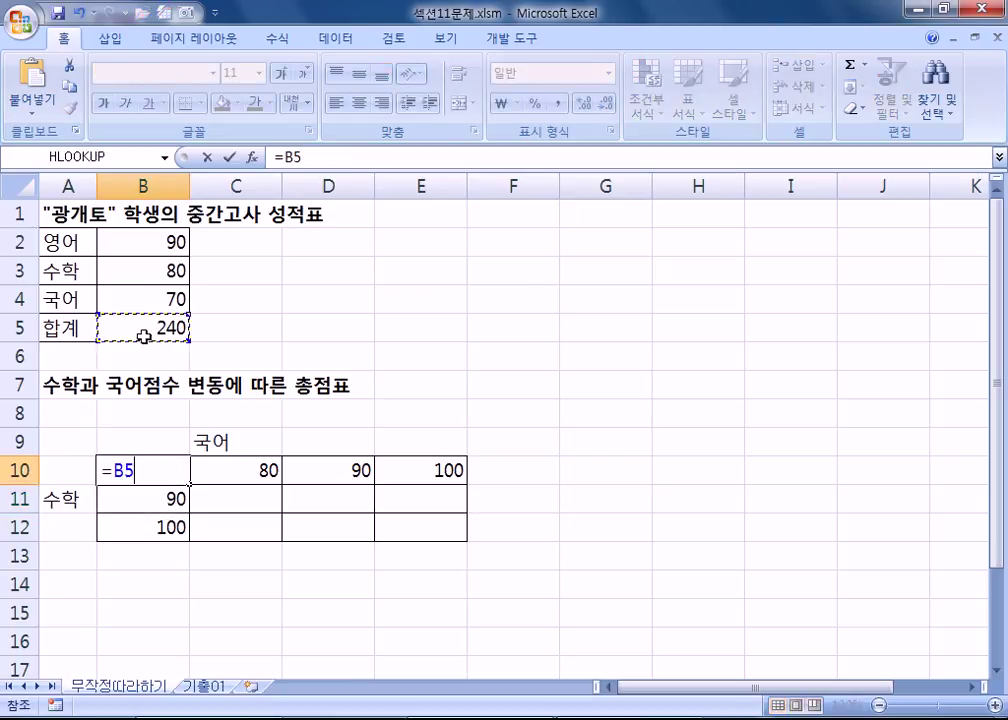
key("Escape")
Step: Try copying the total cell B5 and pasting it directly into B10
left_click(148, 331)
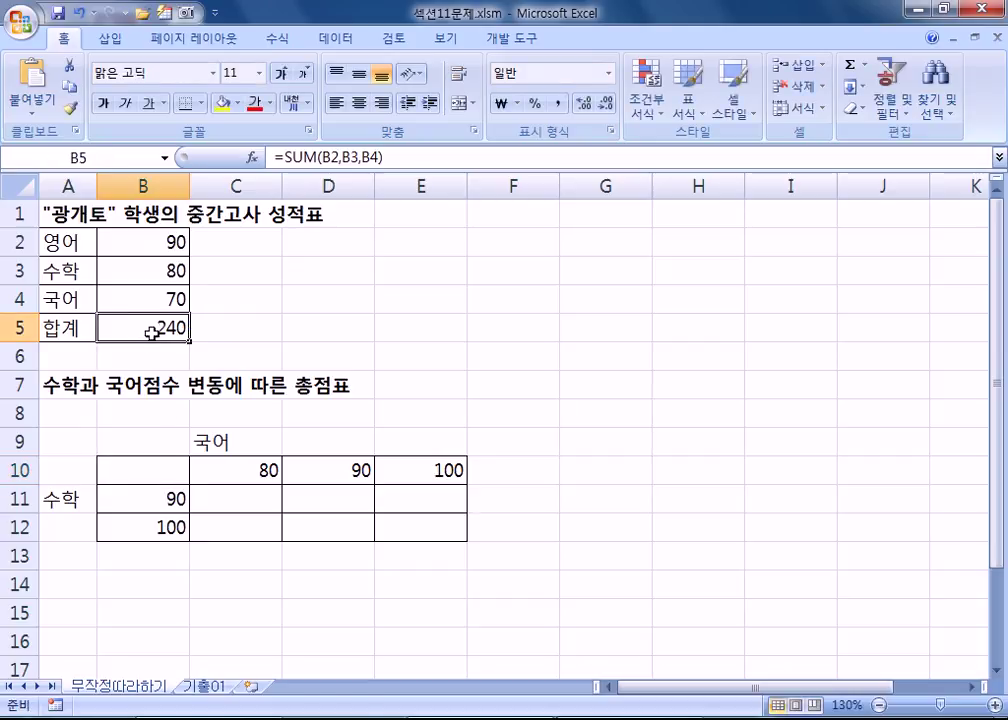
key("ctrl+c")
left_click(148, 472)
key("ctrl+v")
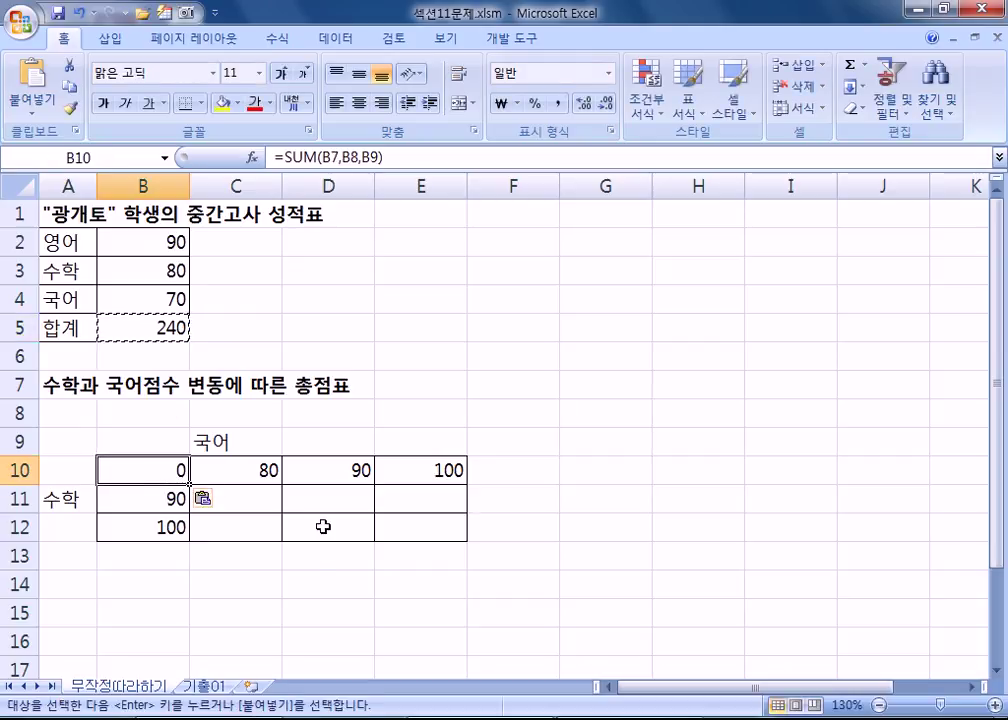
key("Escape")
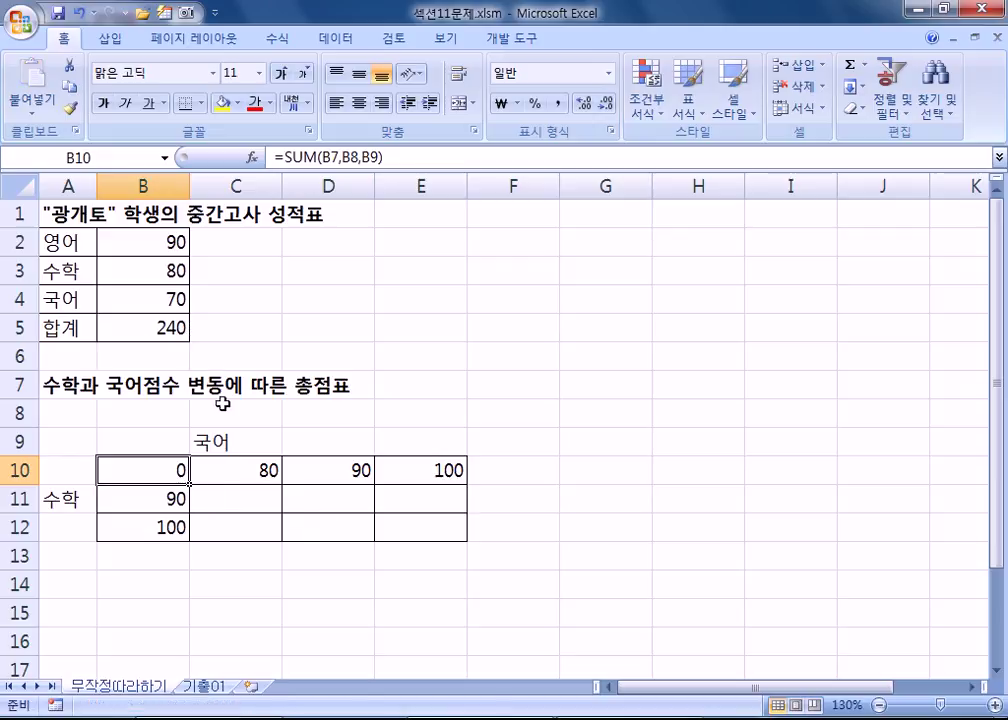
Step: Examine the total formula in B5 and the score cells B2:B4 that it adds up
left_click(175, 330)
double_click(175, 330)
key("Escape")
left_click_drag(153, 252, 158, 296)
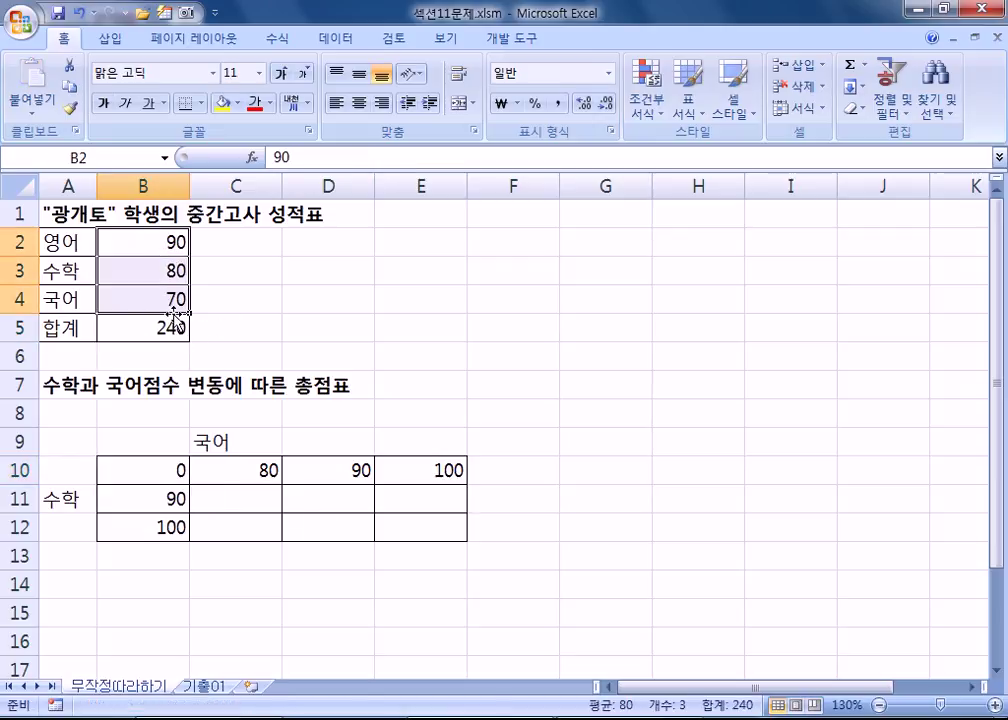
double_click(175, 328)
key("Escape")
left_click_drag(153, 243, 155, 298)
left_click(180, 338)
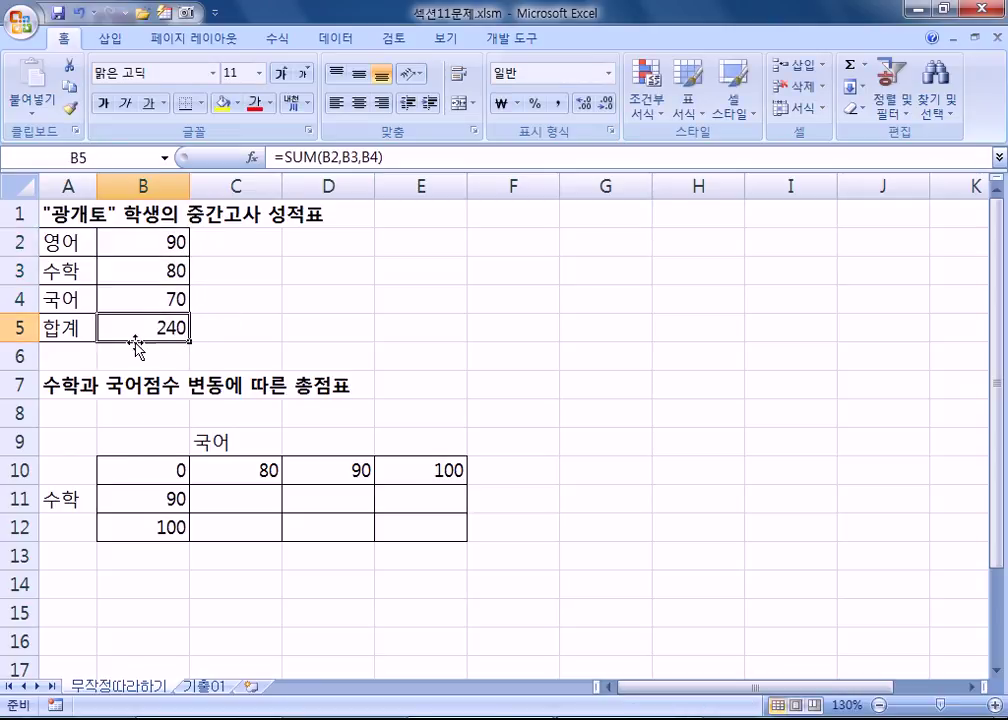
Step: Check which cells the pasted formula in B10 refers to, and clear B10
left_click(138, 468)
left_click_drag(140, 439, 144, 410)
double_click(155, 470)
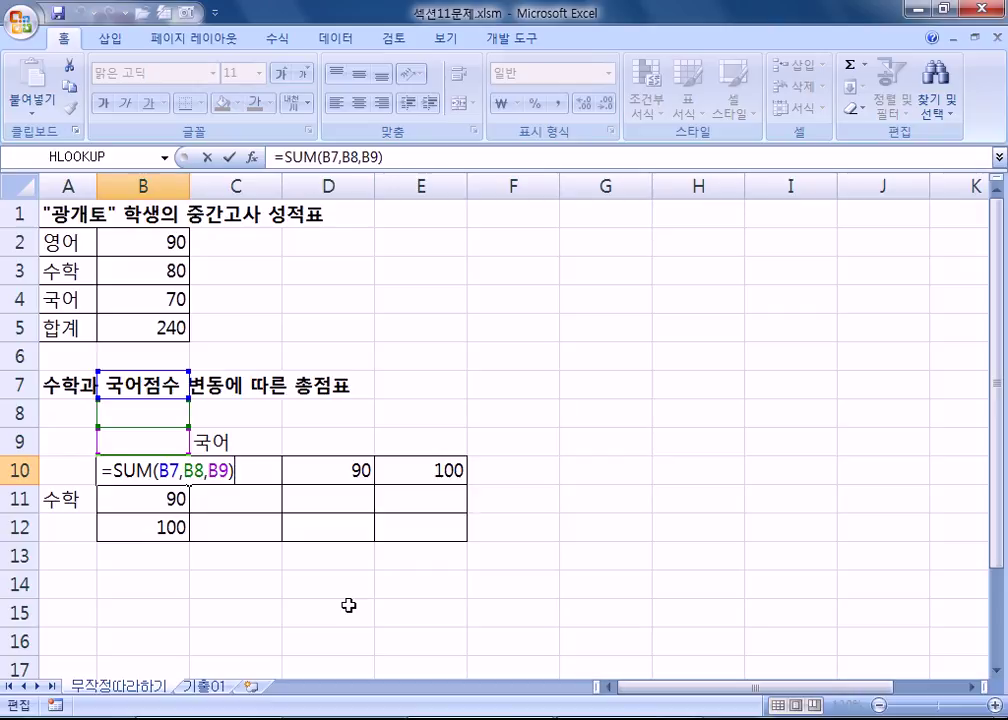
key("Escape")
key("Delete")
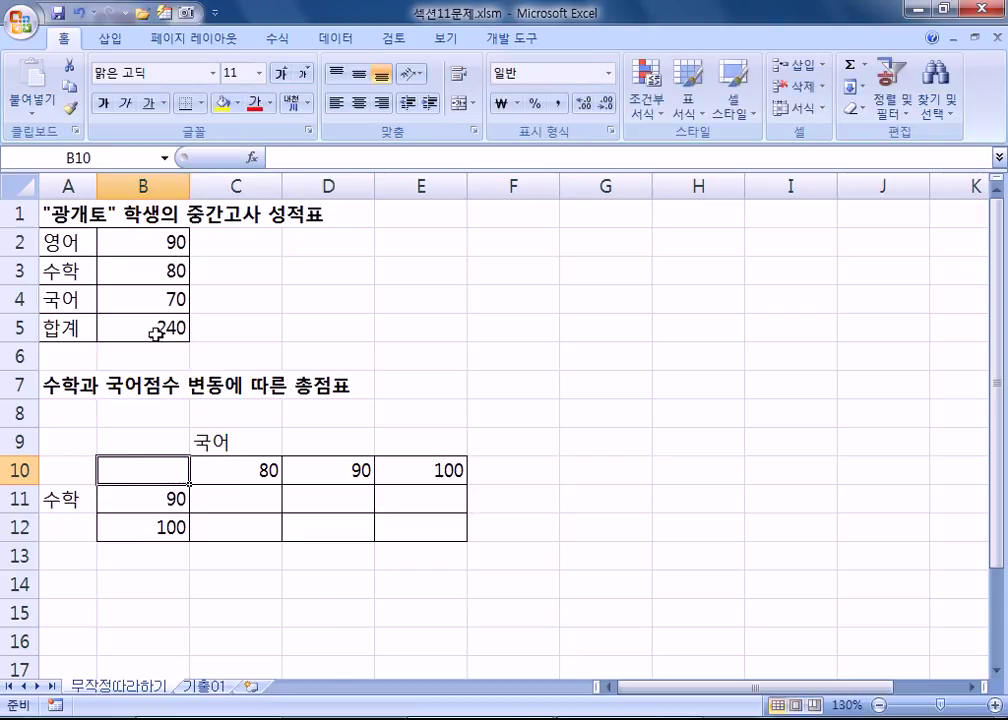
Step: Link B10 to the total score cell with the formula =B5
left_click(152, 328)
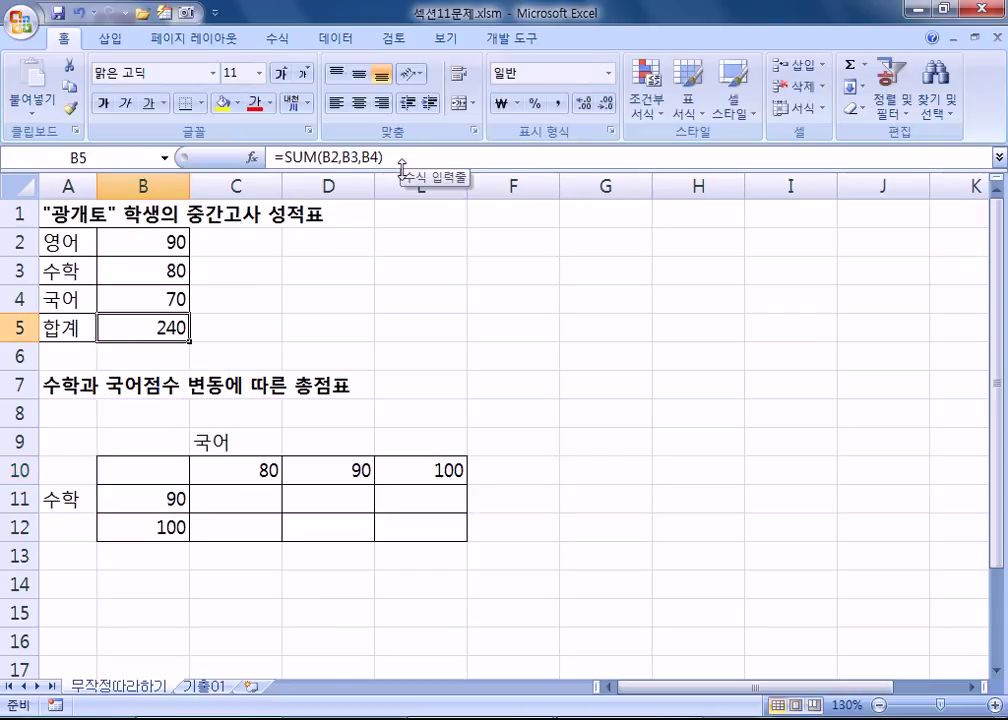
left_click(134, 473)
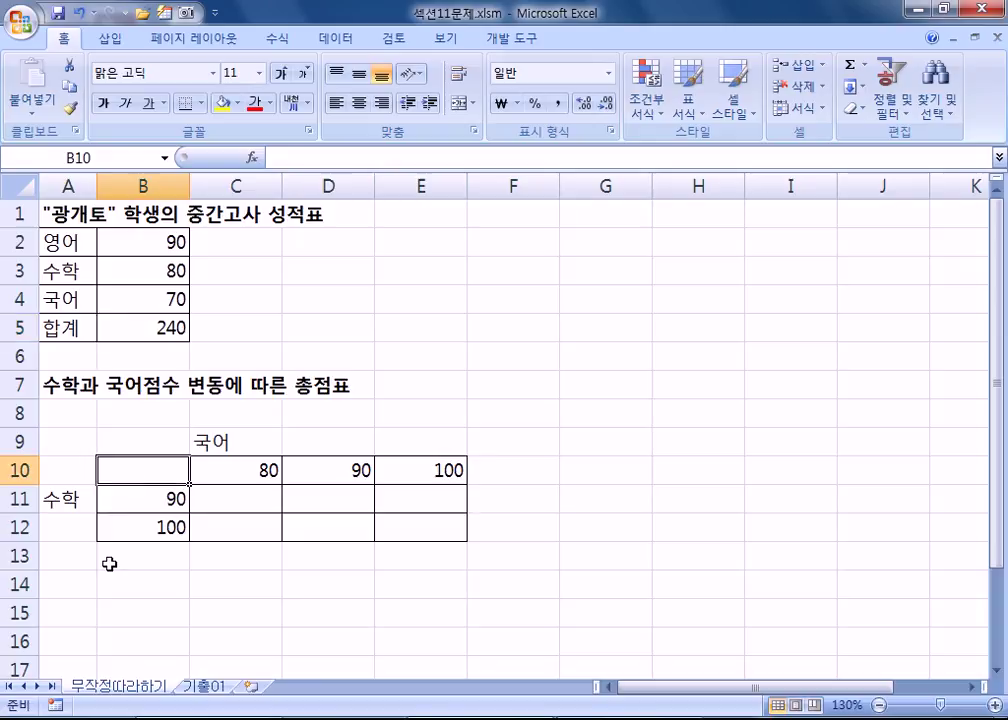
type("=")
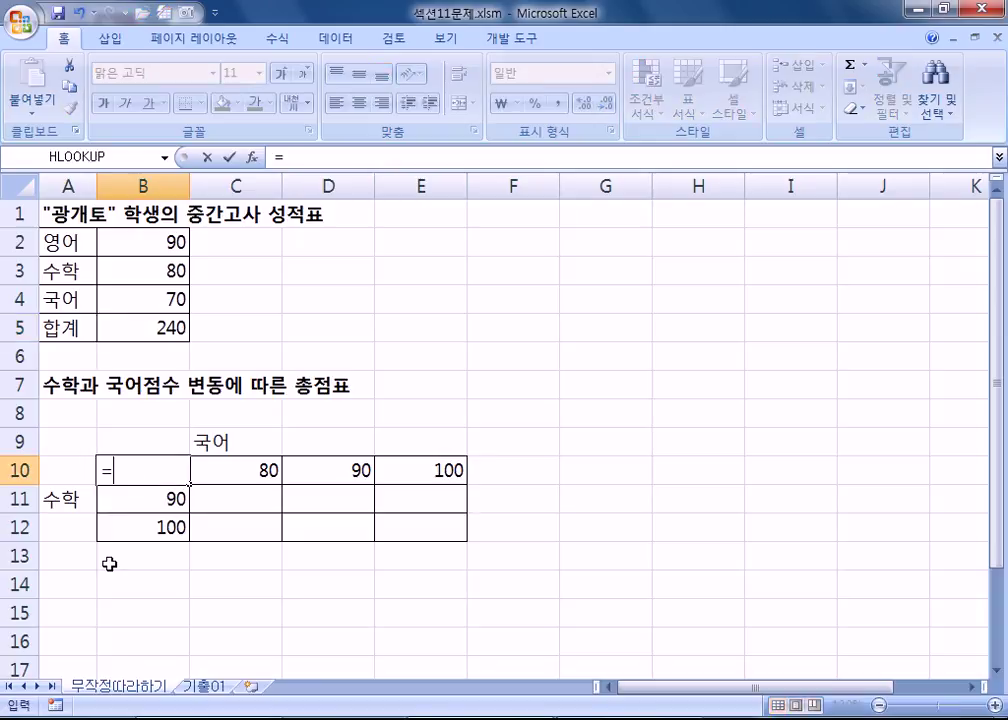
left_click(170, 326)
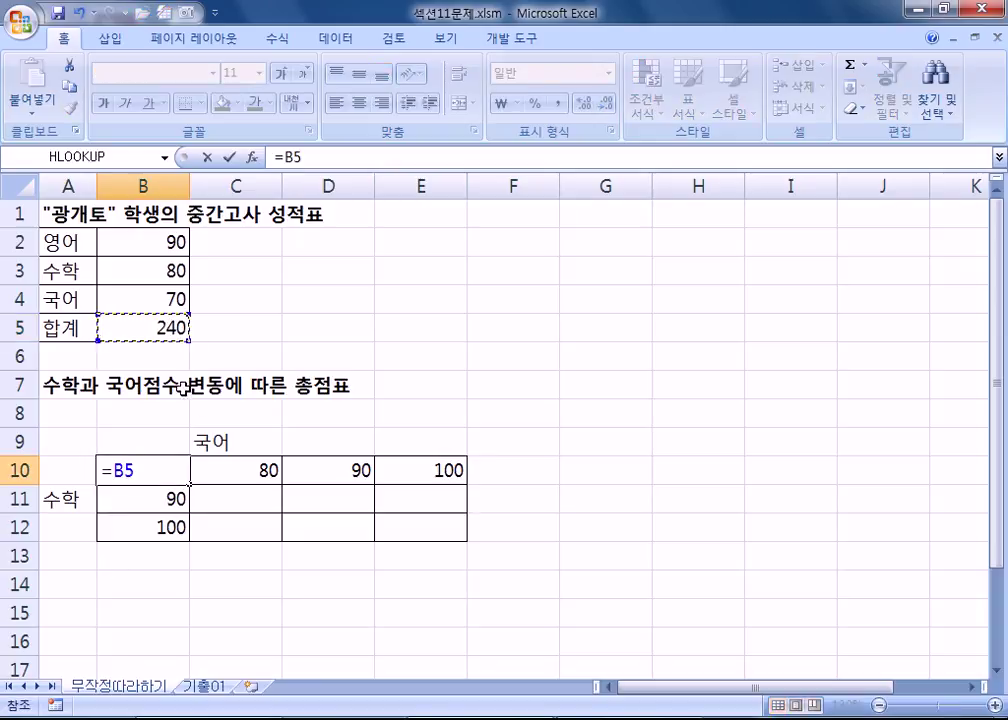
key("Return")
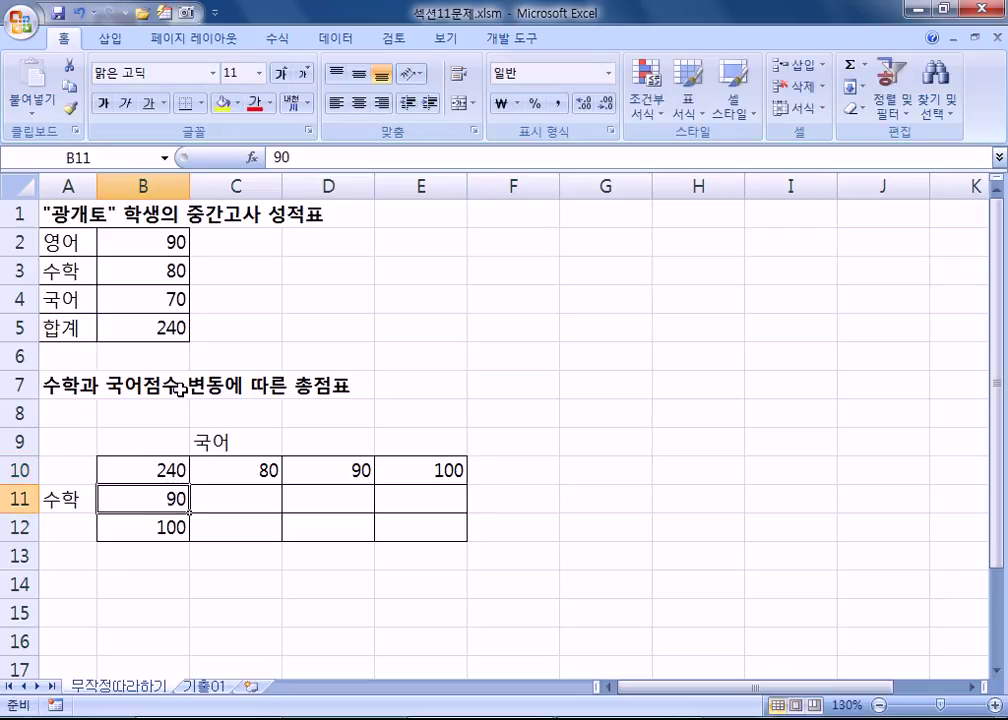
Step: Try linking B11 on the 기출01 sheet to the monthly repayment with =B5, cancel it, and return to the 무작정따라하기 sheet
left_click(199, 689)
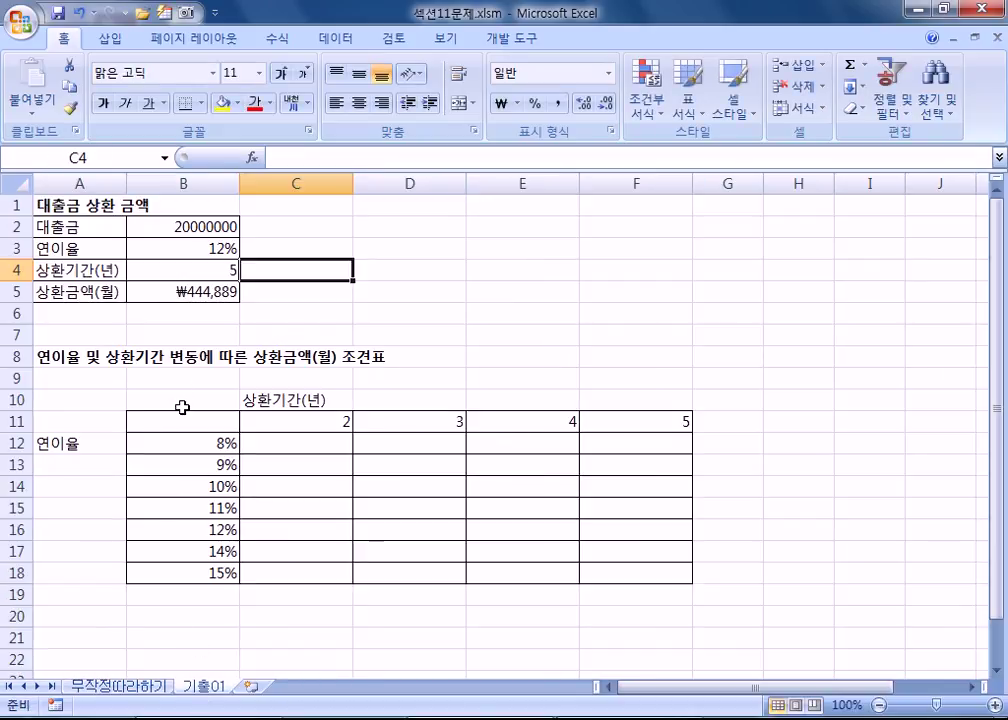
left_click(179, 421)
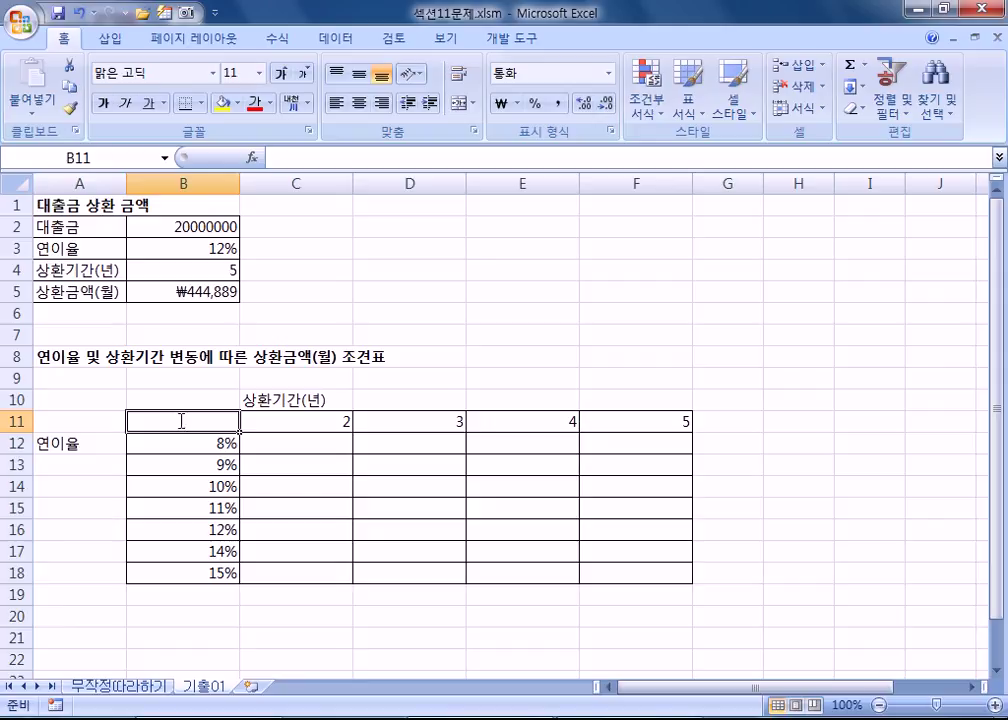
type("=")
left_click(182, 290)
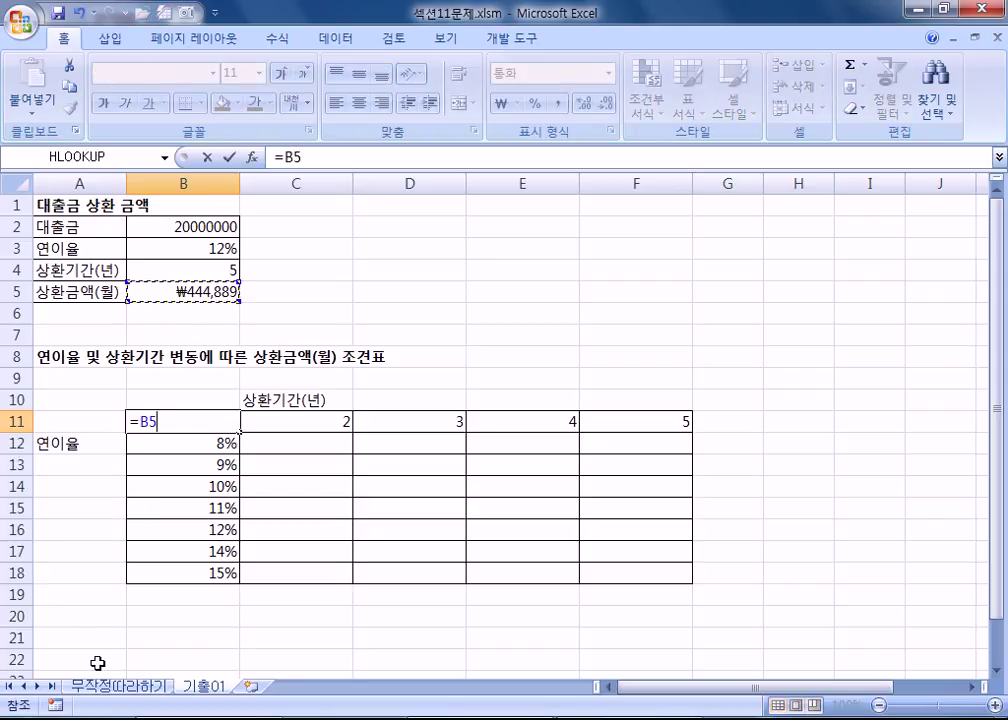
key("Escape")
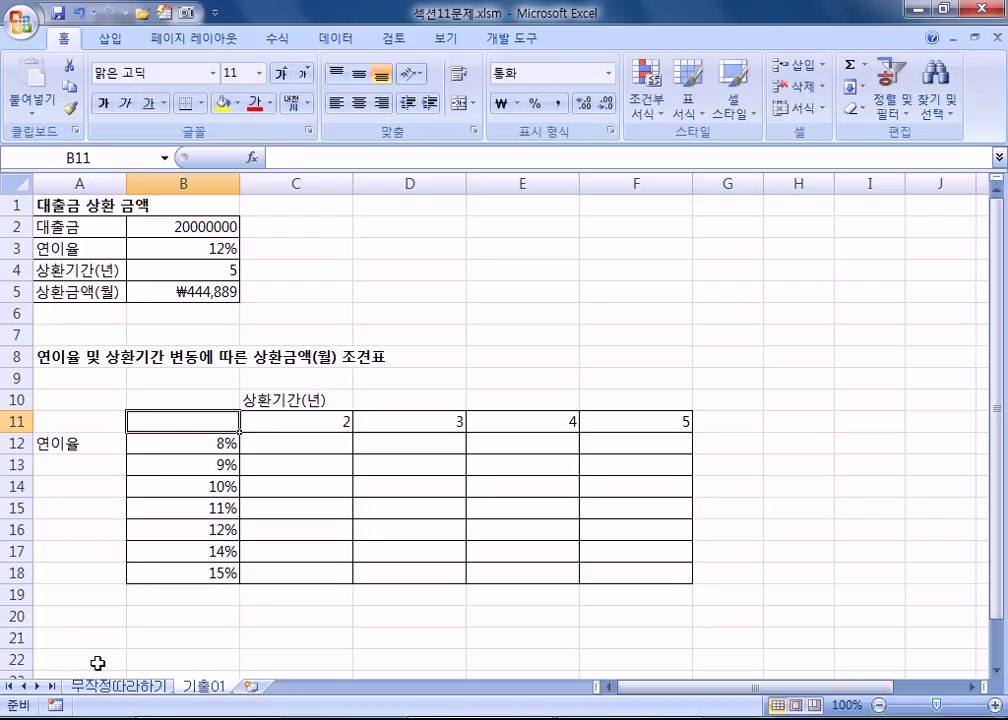
key("ctrl+Page_Up")
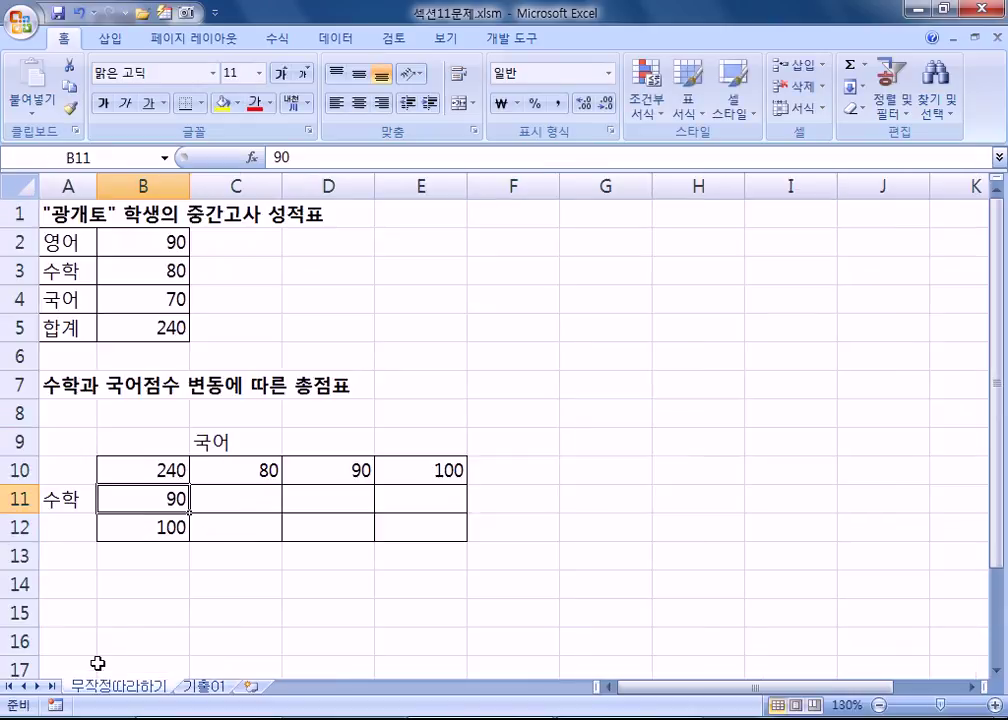
Step: Clear B10 and enter the formula =B5 in it again
left_click(144, 463)
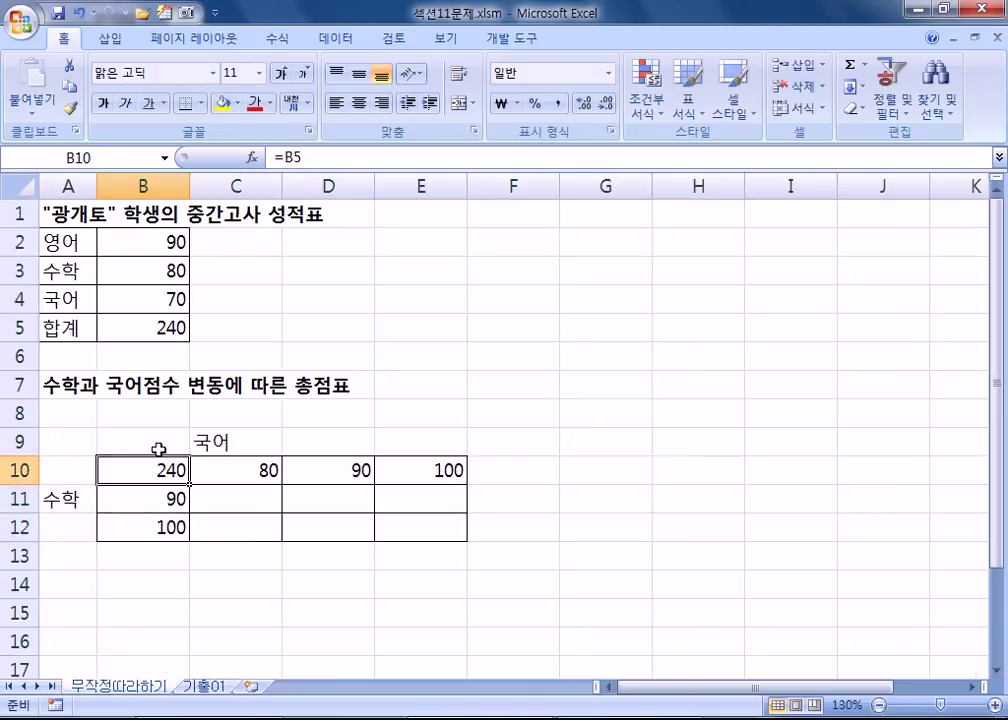
key("Delete")
type("=")
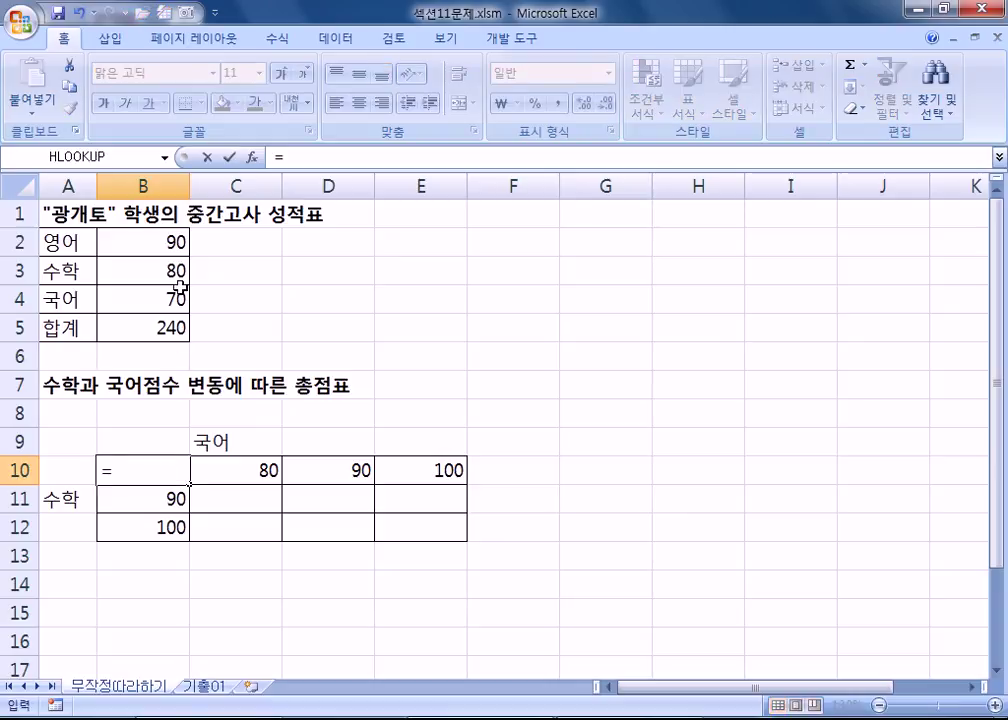
left_click(134, 337)
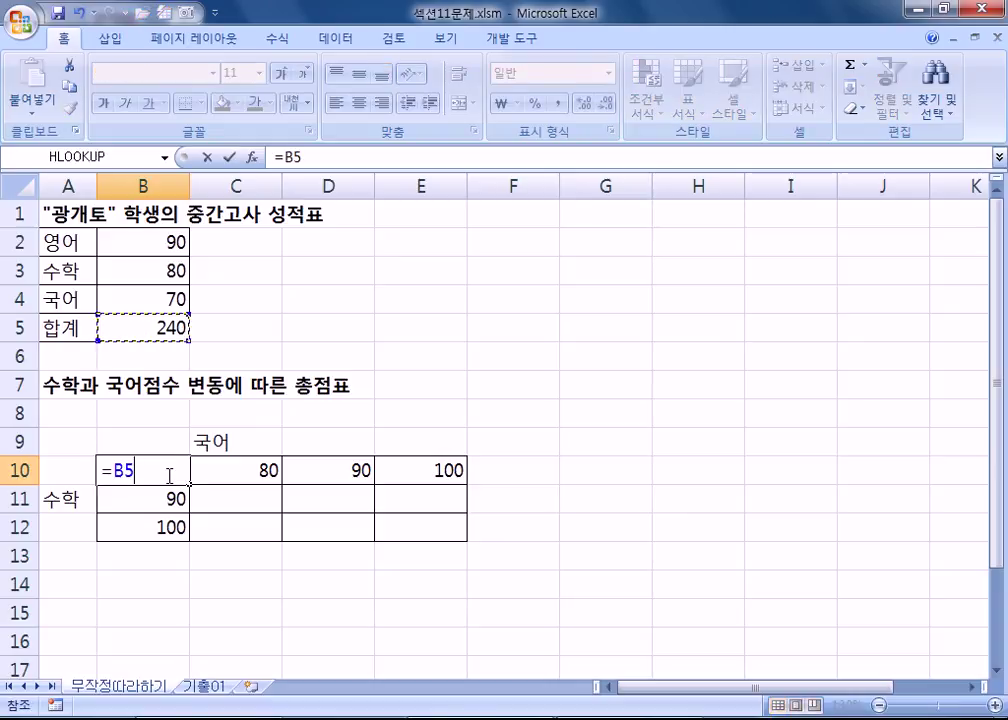
key("Return")
Step: Create a what-if data table over B10:E12 with B4 as the row input cell and B3 as the column input cell
left_click_drag(150, 471, 405, 530)
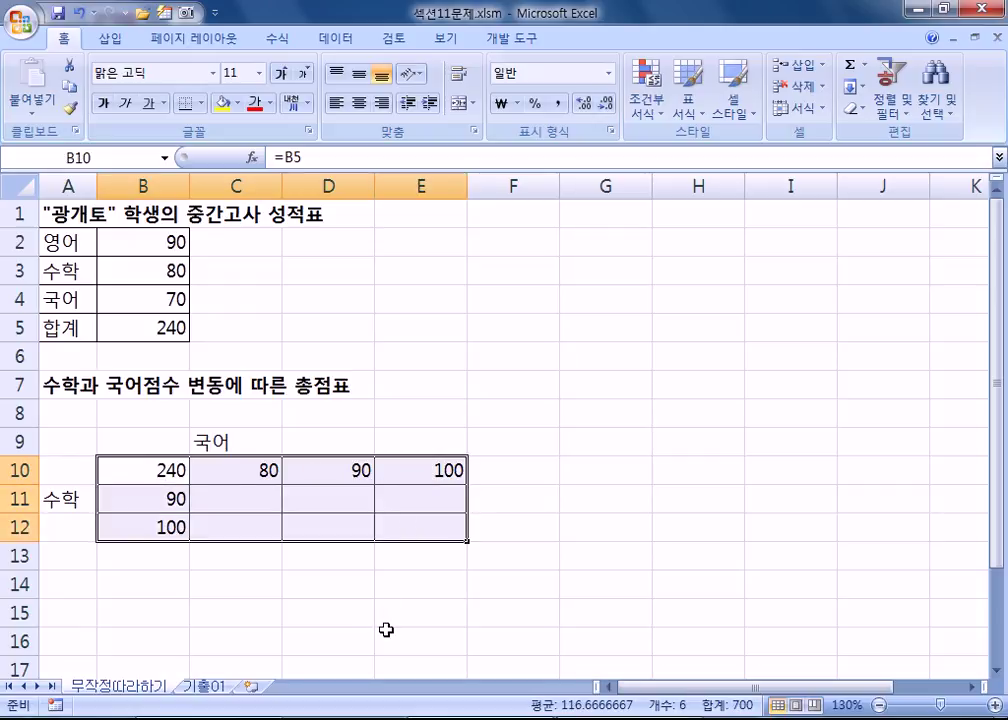
left_click(340, 39)
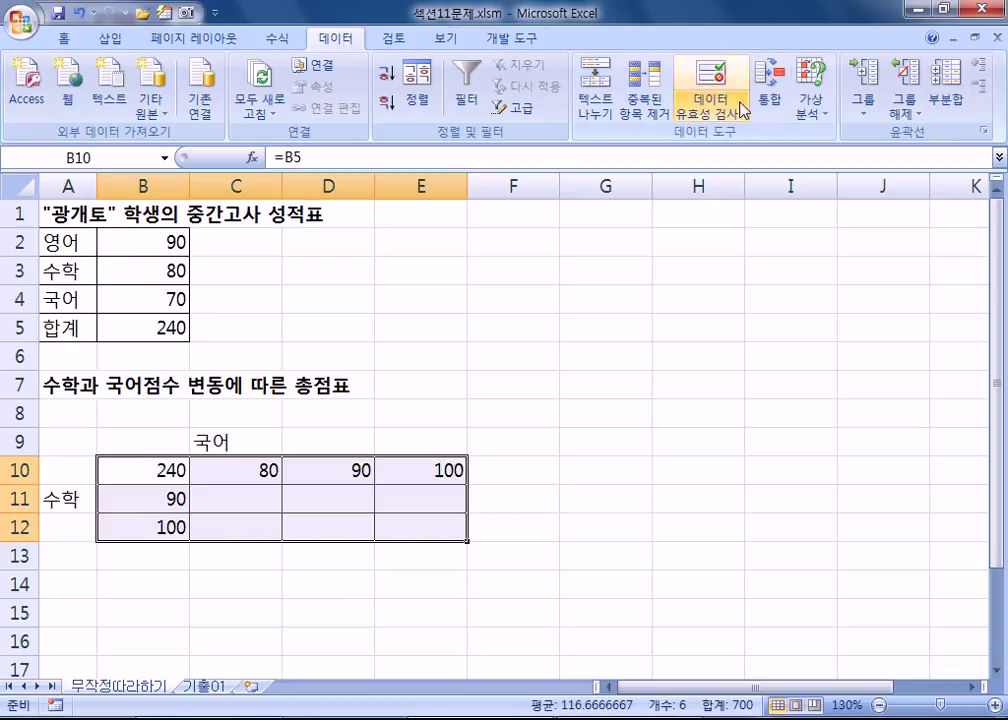
left_click(808, 118)
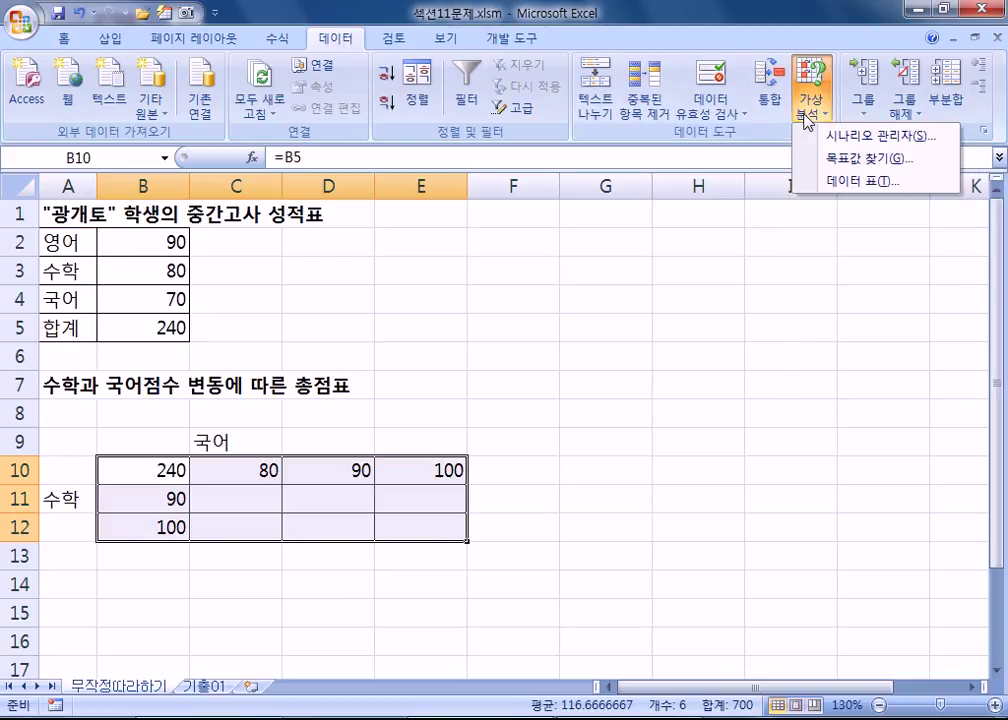
left_click(834, 186)
left_click_drag(652, 171, 556, 266)
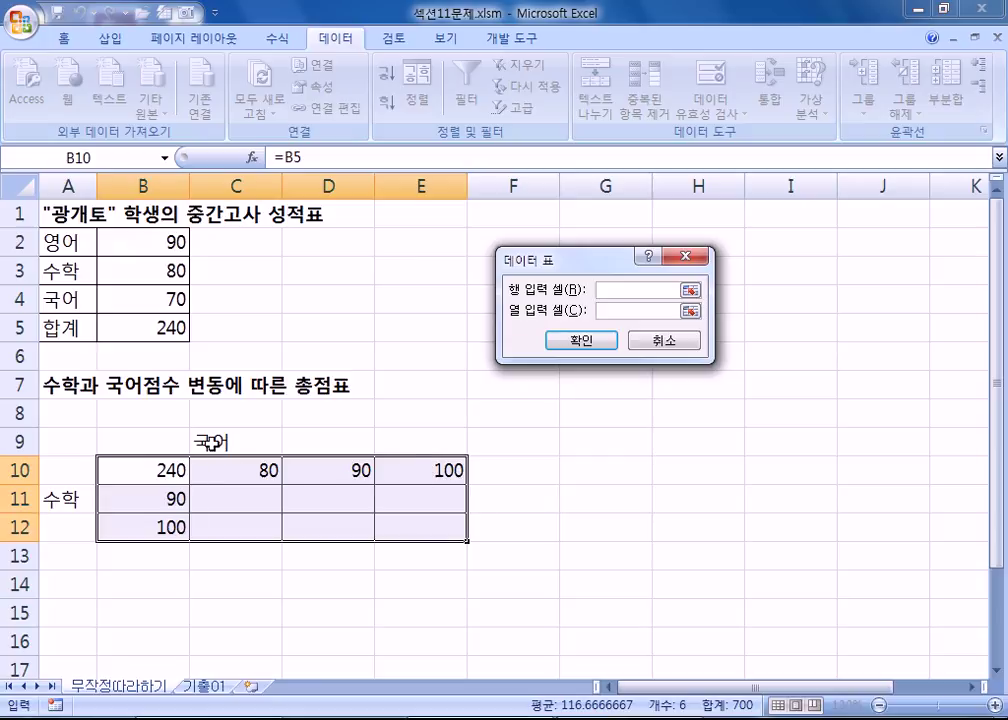
left_click(124, 293)
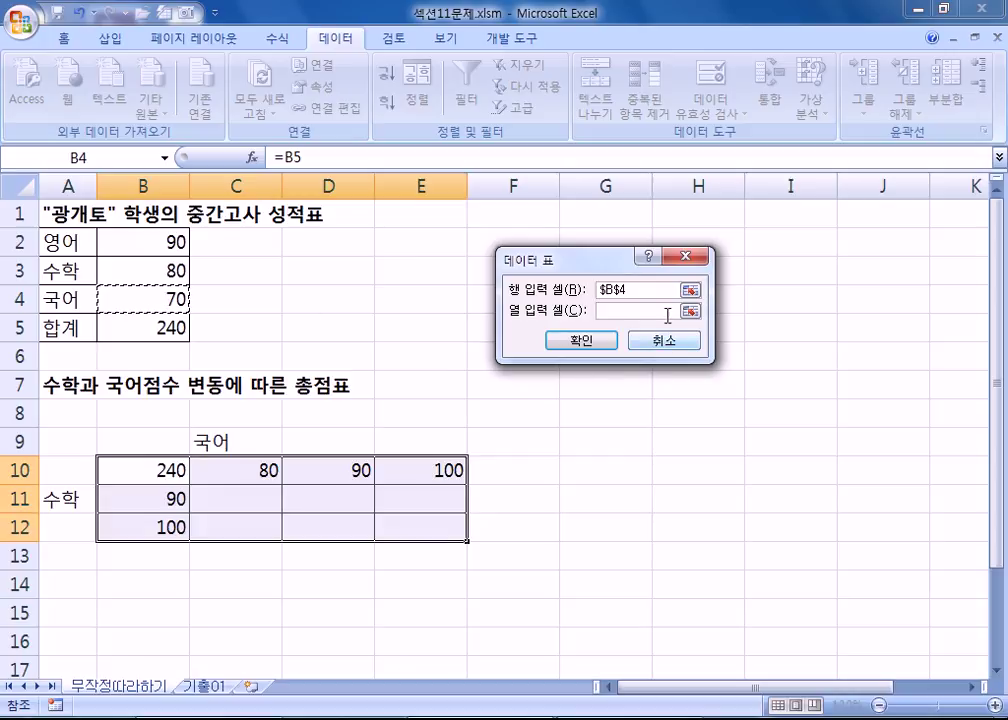
left_click(624, 310)
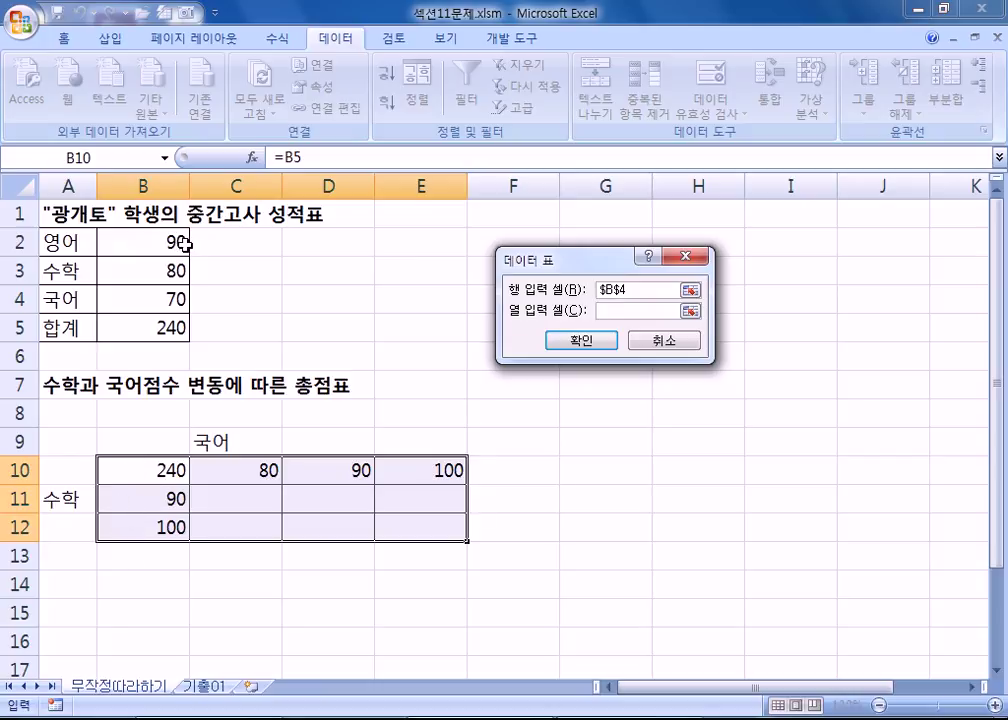
left_click(149, 269)
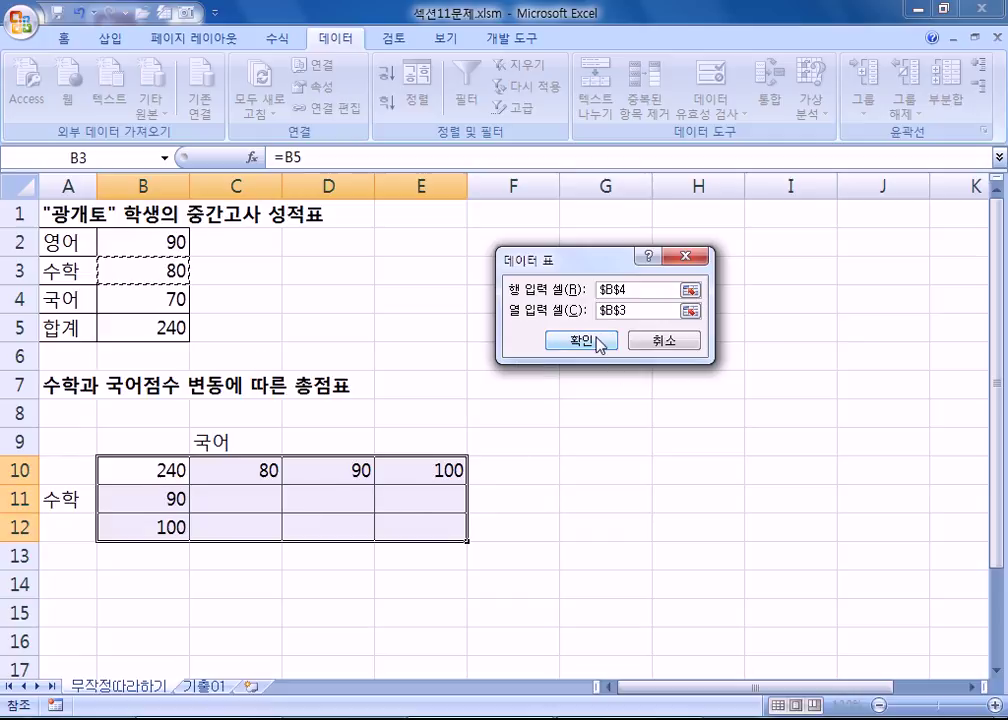
left_click(585, 342)
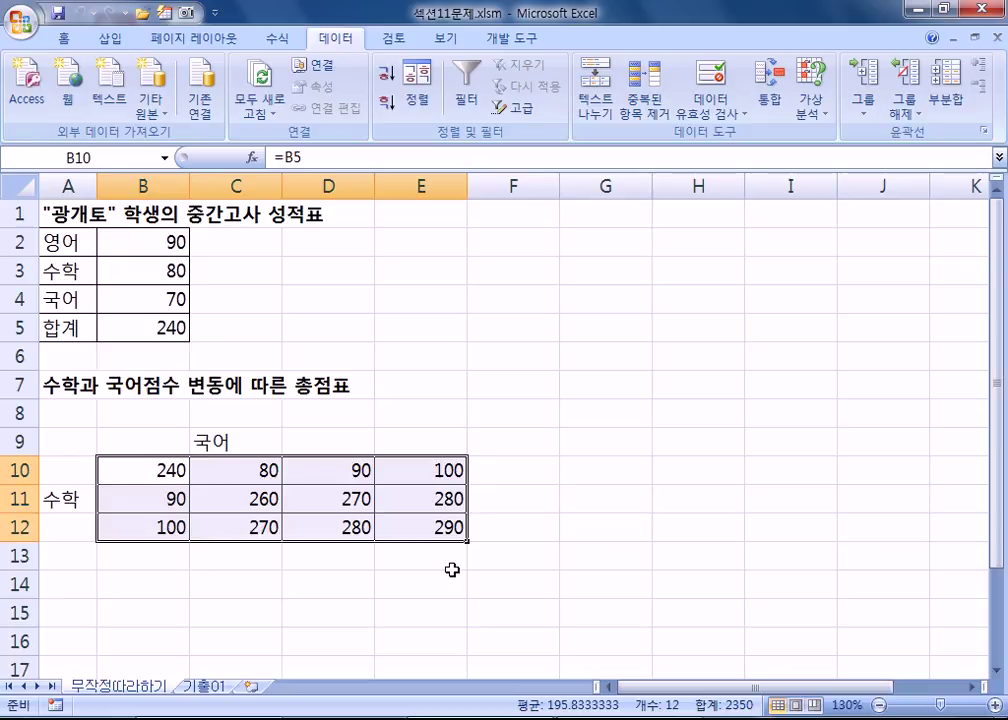
Step: Examine how the totals in C11:E12 follow from the B5 formula, the English score in B2 and the Korean scores in C10:E10
left_click(161, 328)
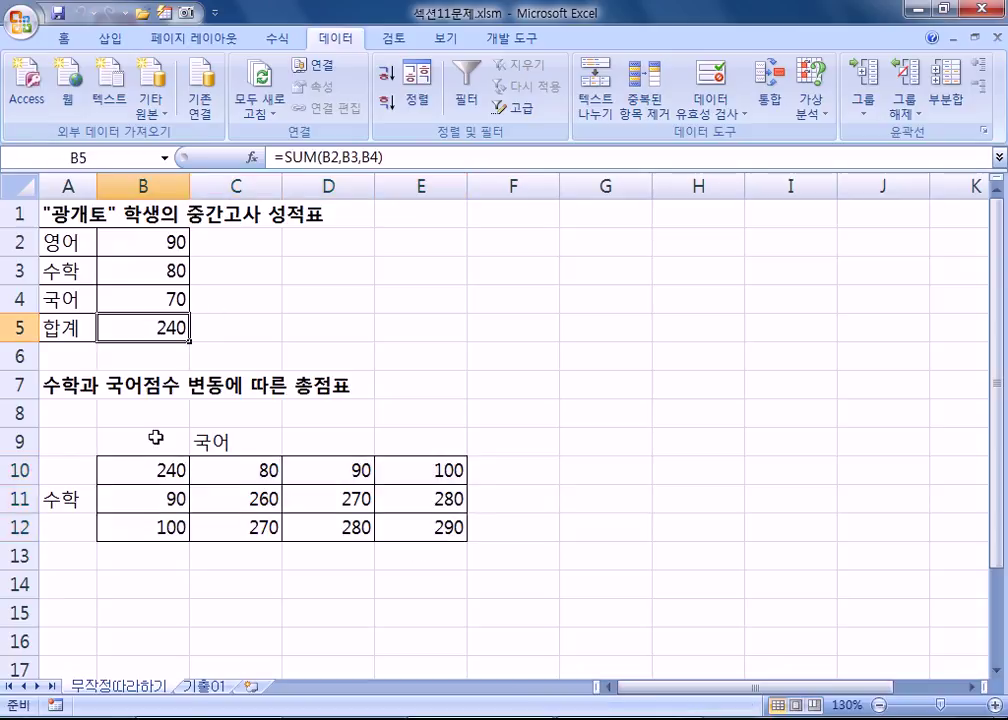
left_click(133, 243)
left_click(208, 464)
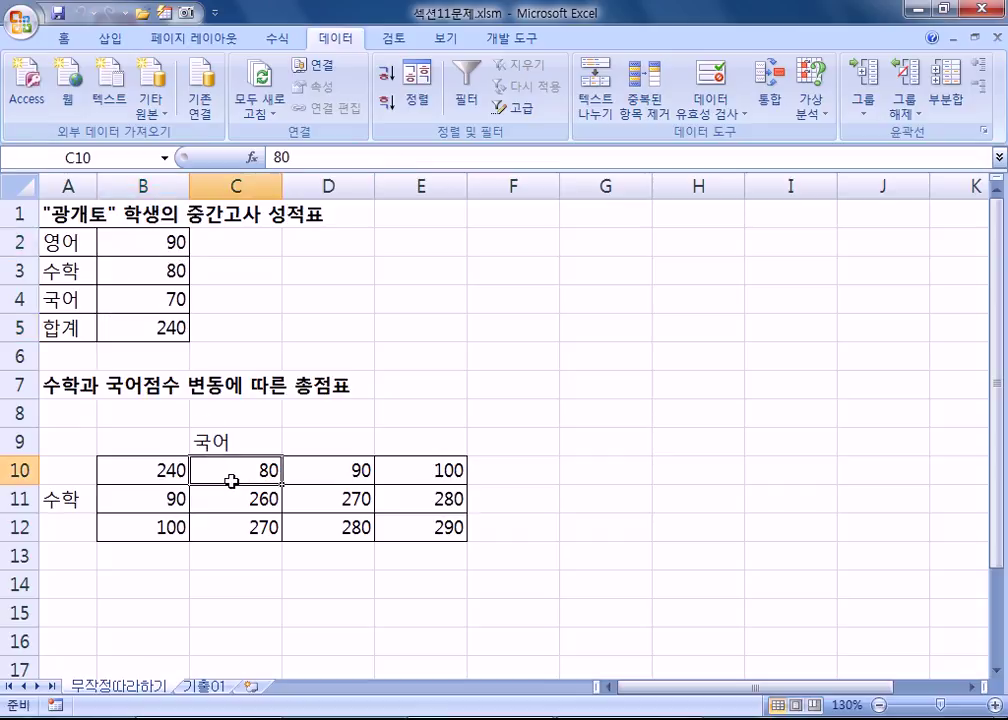
left_click(300, 470)
left_click(403, 468)
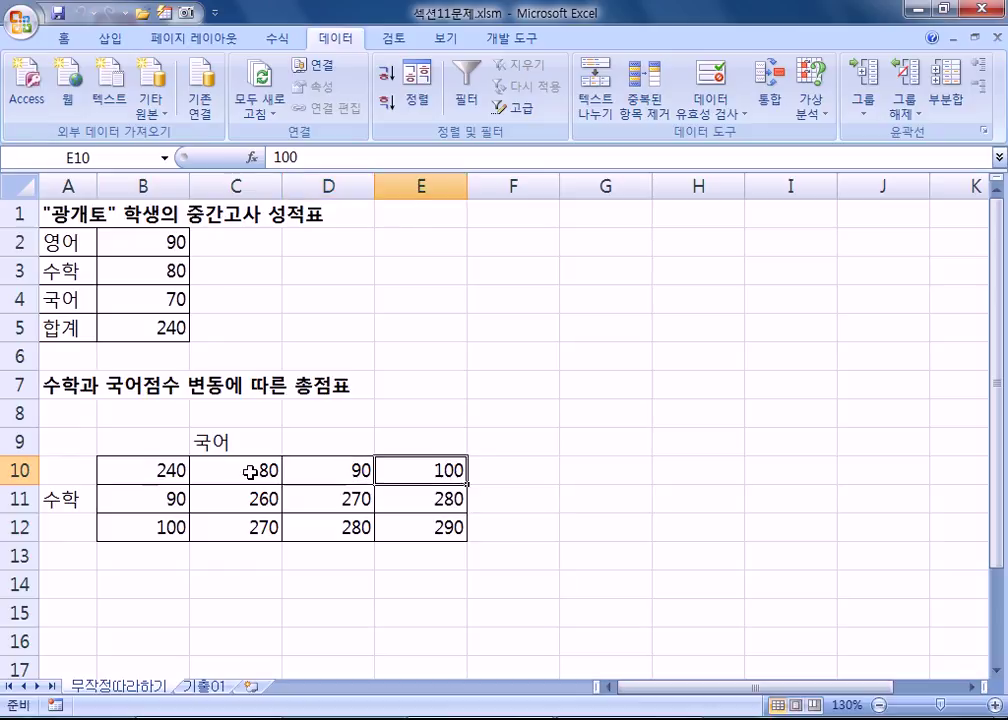
left_click(245, 474)
left_click_drag(240, 494, 400, 496)
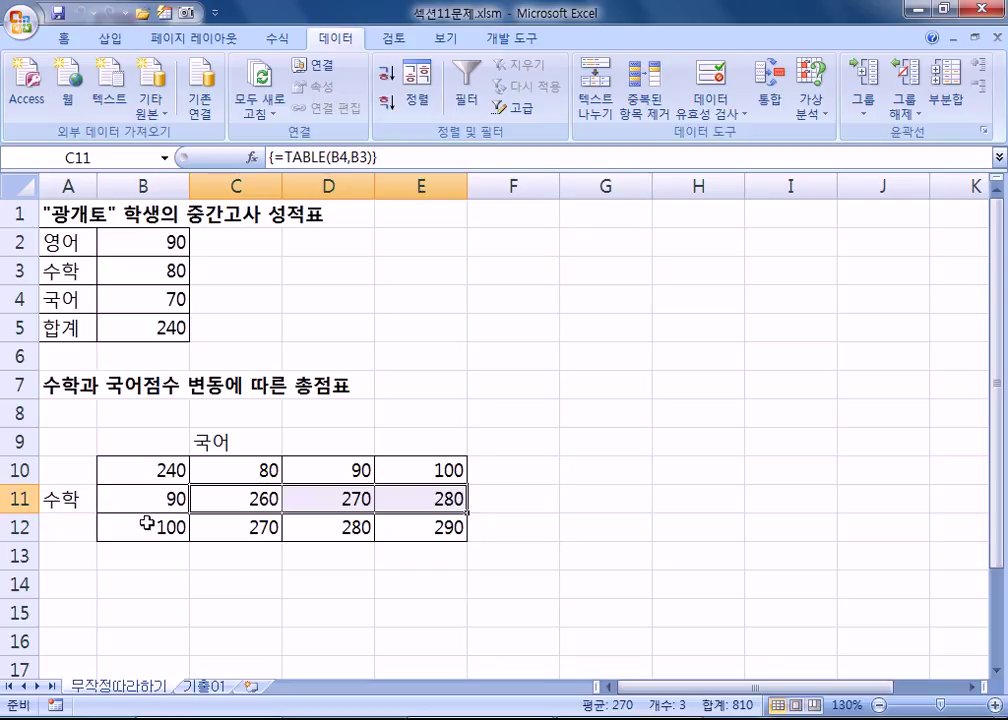
left_click(259, 531)
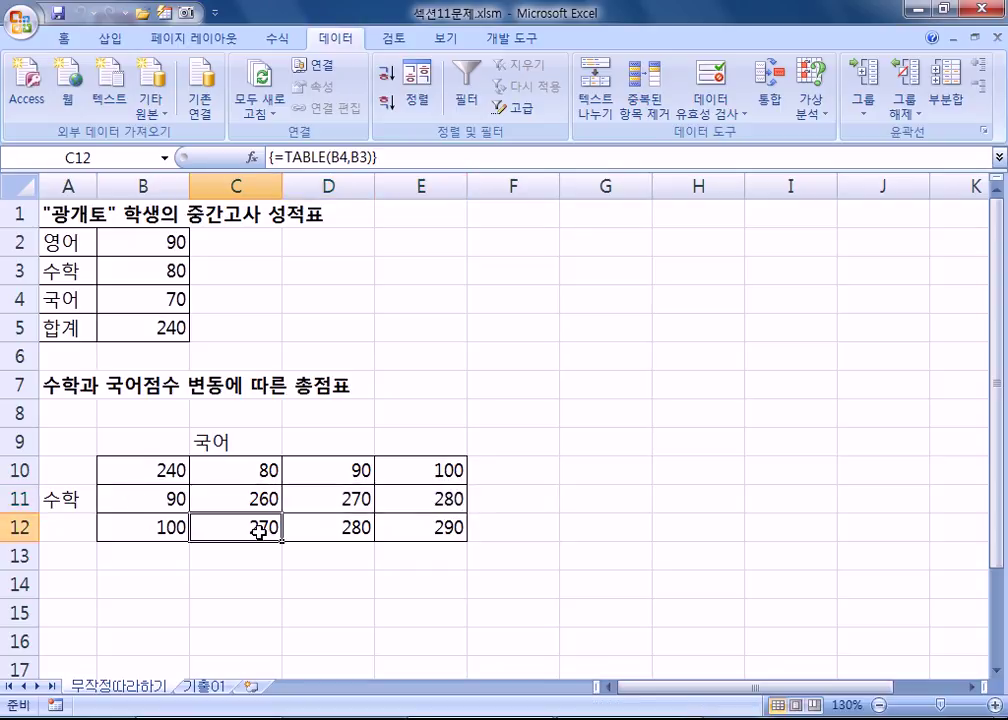
left_click_drag(236, 524, 412, 522)
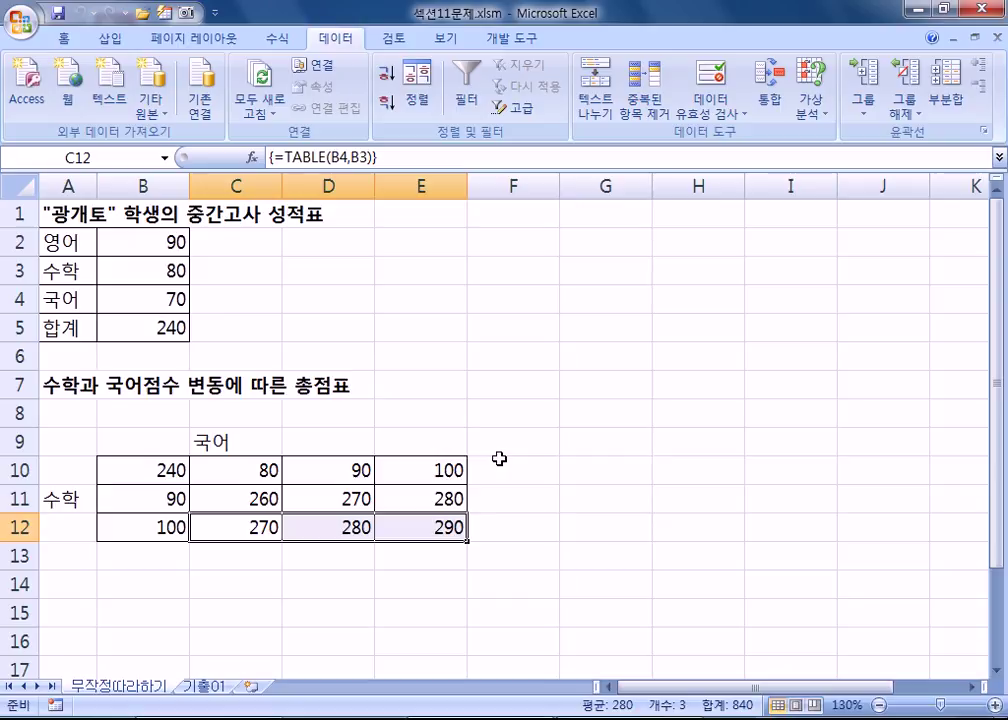
Step: Examine the loan amount, annual rate, repayment period and the monthly repayment formula in B2:B5 on the 기출01 sheet
left_click(442, 382)
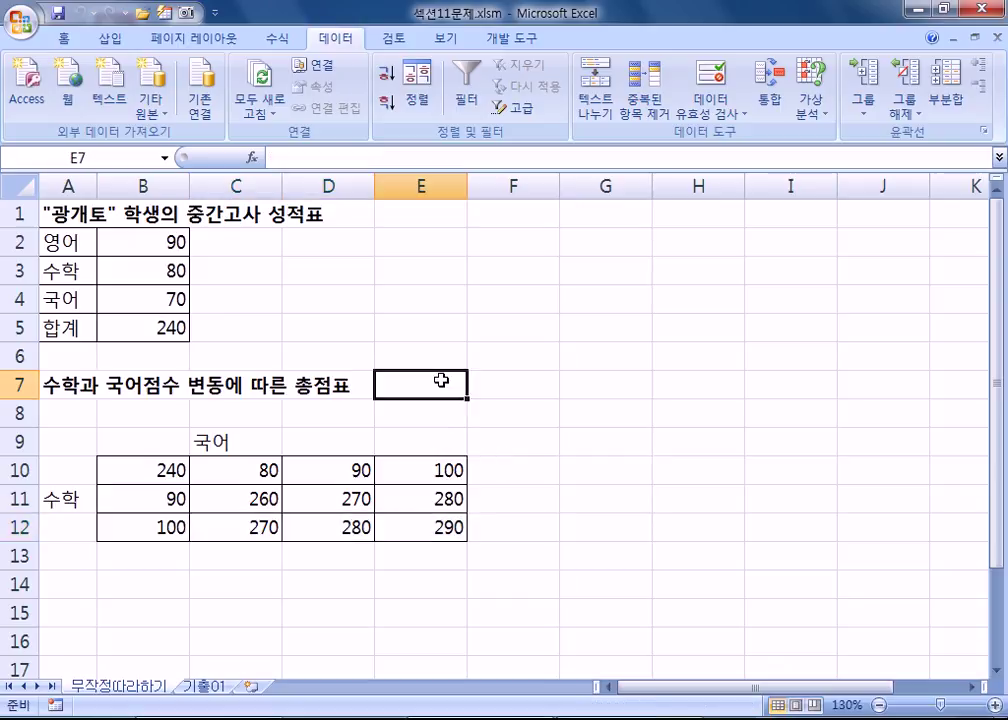
left_click(218, 688)
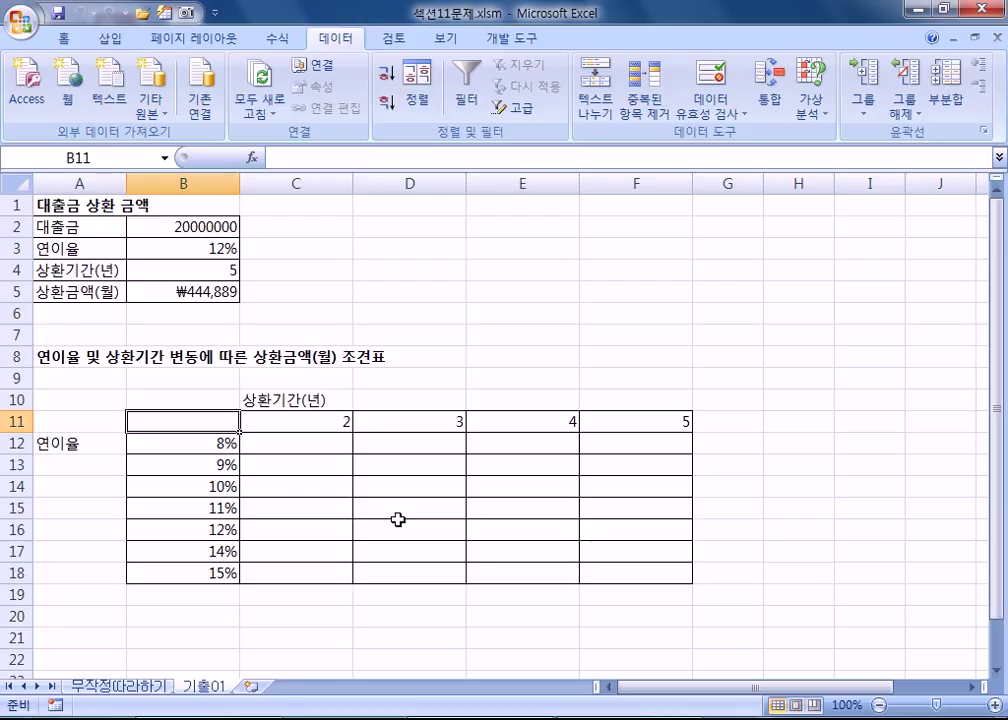
left_click(173, 223)
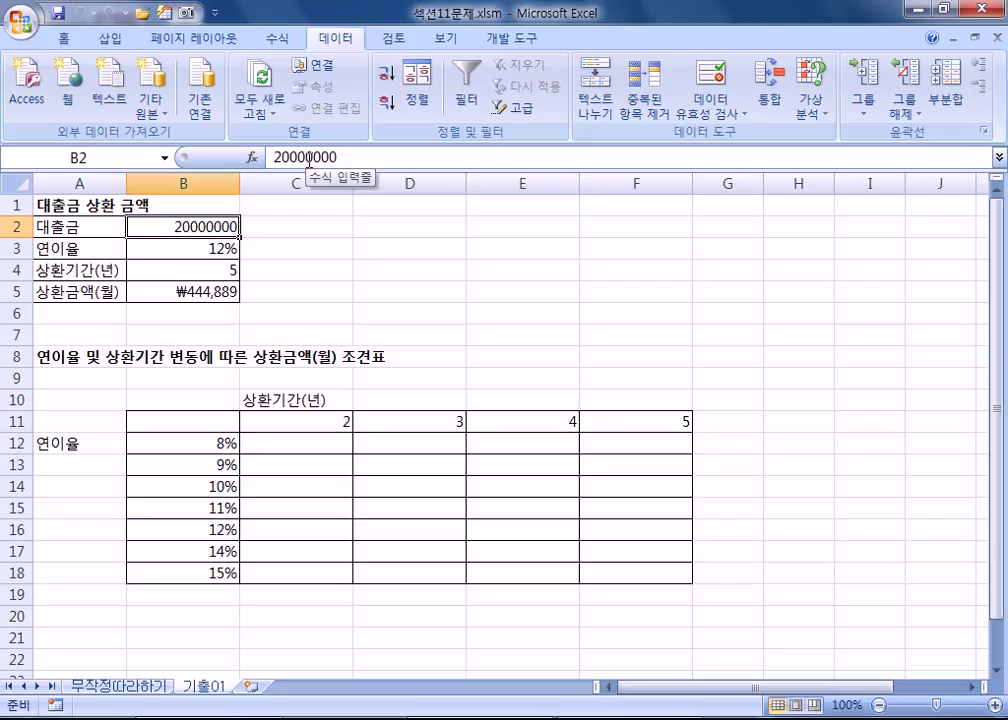
left_click(189, 248)
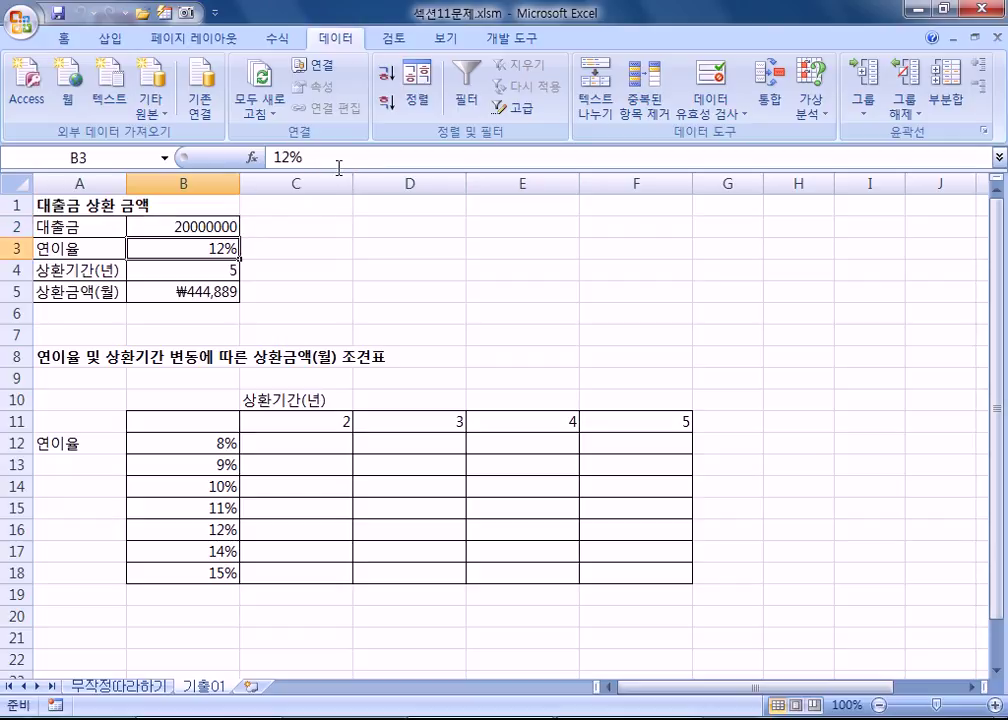
left_click(166, 271)
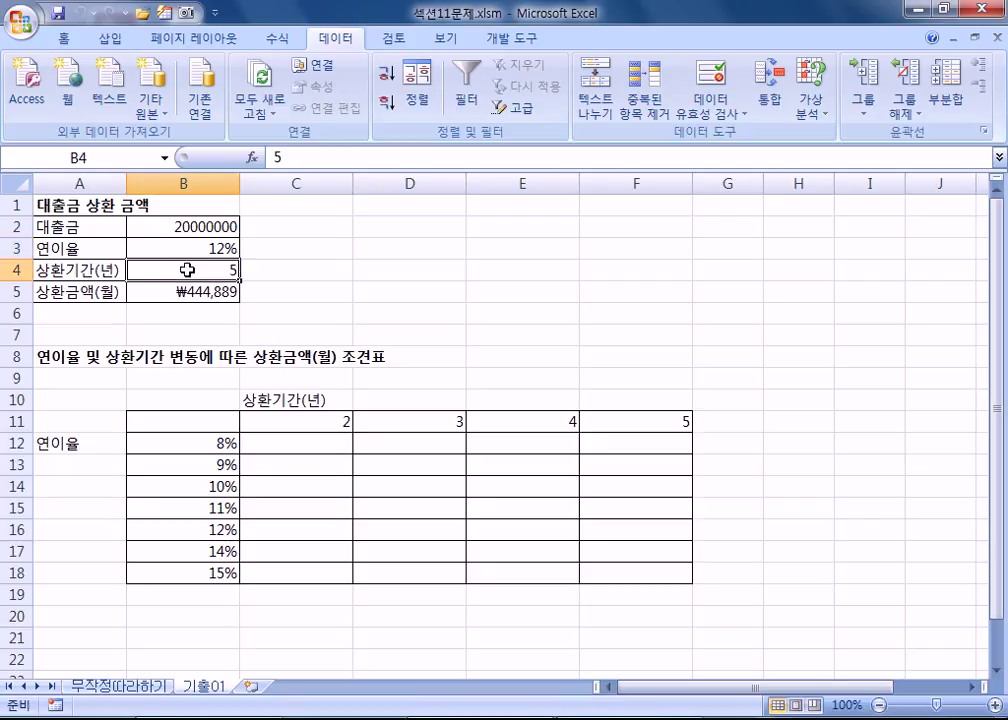
left_click(167, 292)
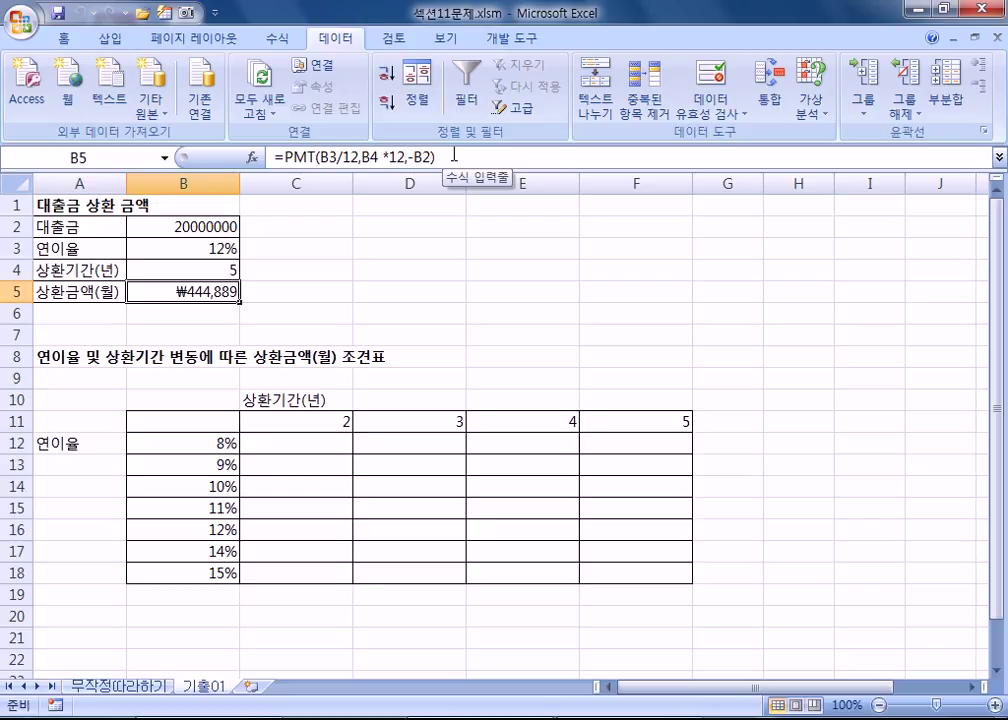
Step: Link B11, the corner cell of the repayment table, to the monthly repayment with the formula =B5
left_click(205, 420)
type("=")
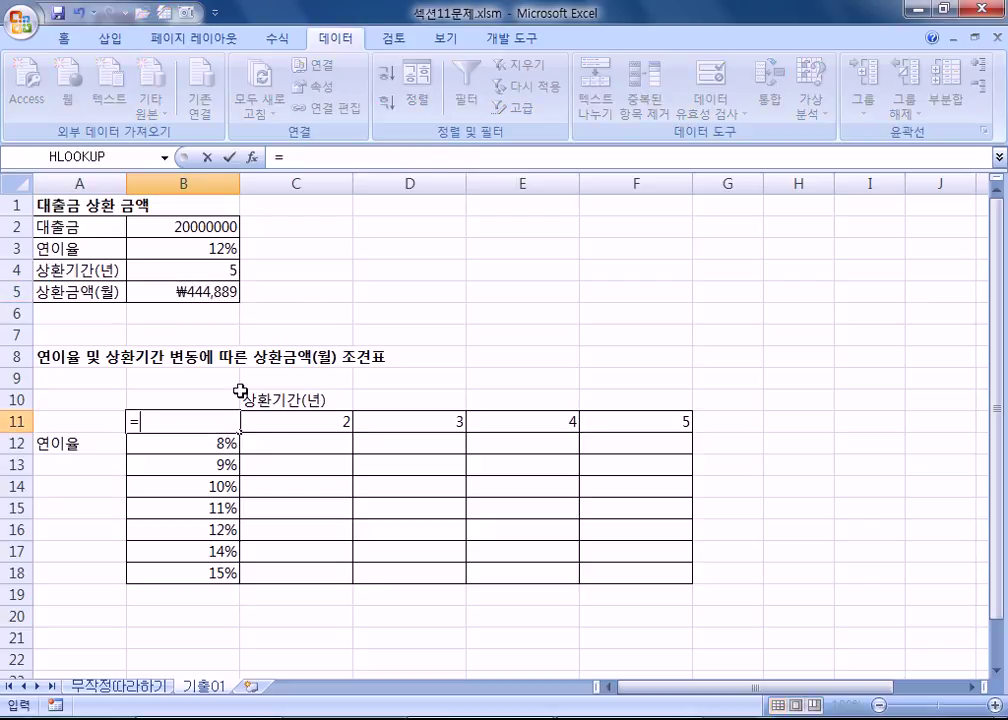
left_click(164, 291)
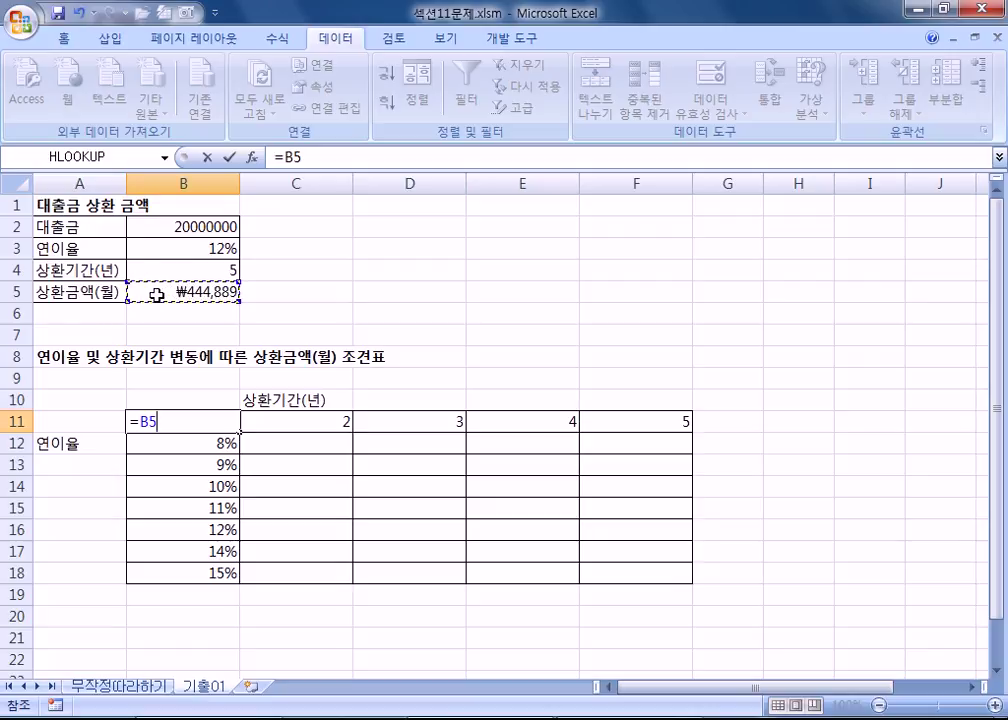
key("Escape")
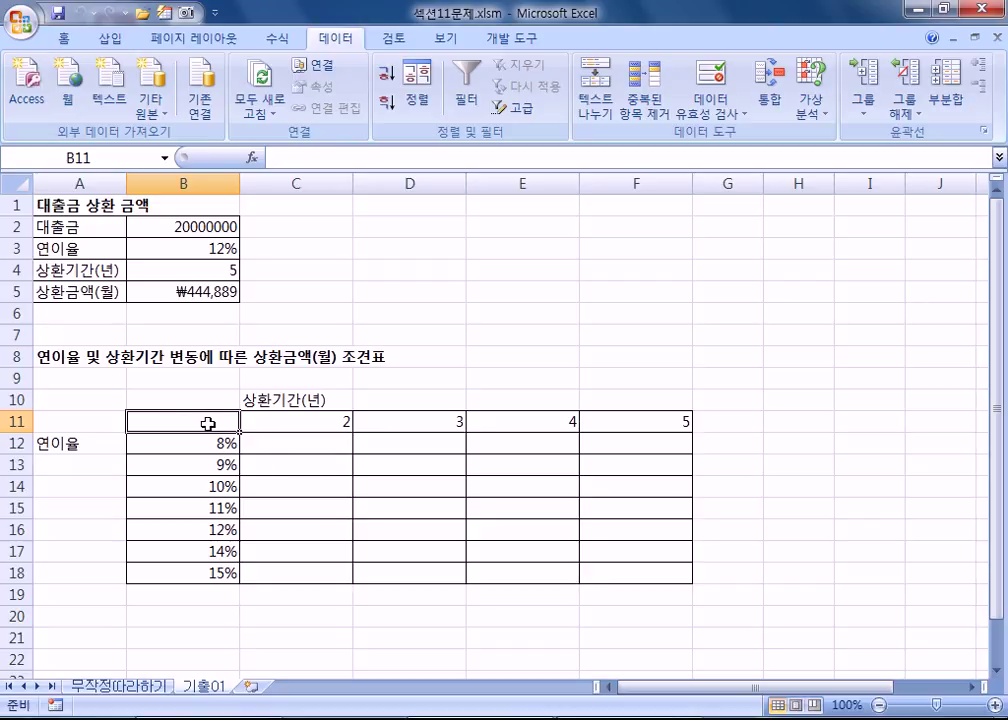
type("=")
left_click(205, 292)
key("Return")
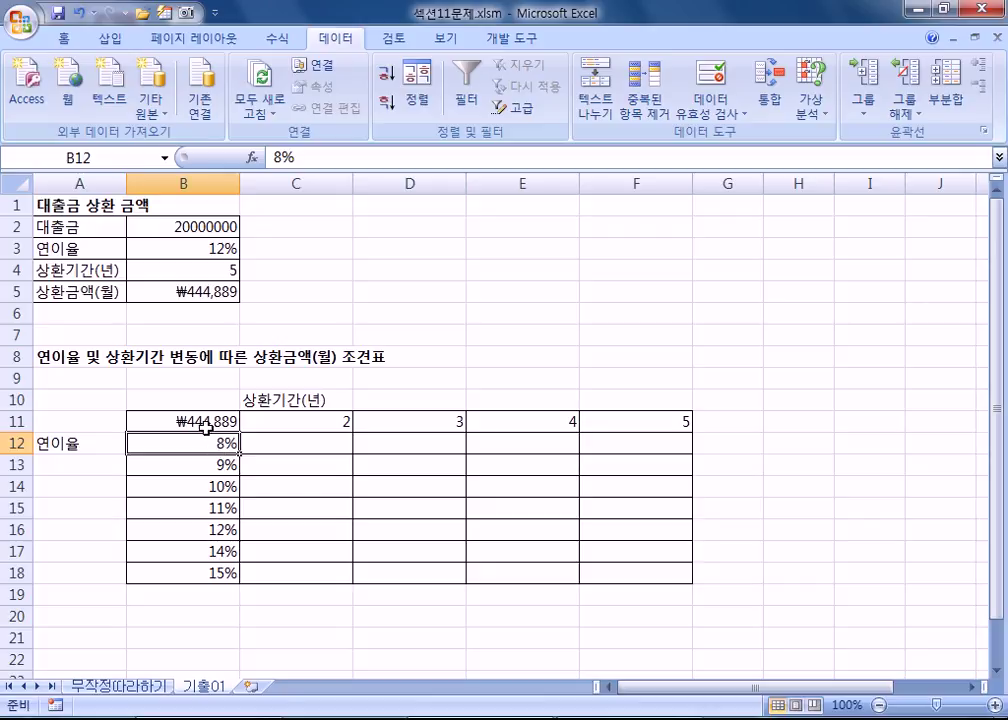
Step: Set up a what-if data table over B11:F18 with B4 as the row input cell and B3 as the column input cell
left_click_drag(207, 418, 610, 567)
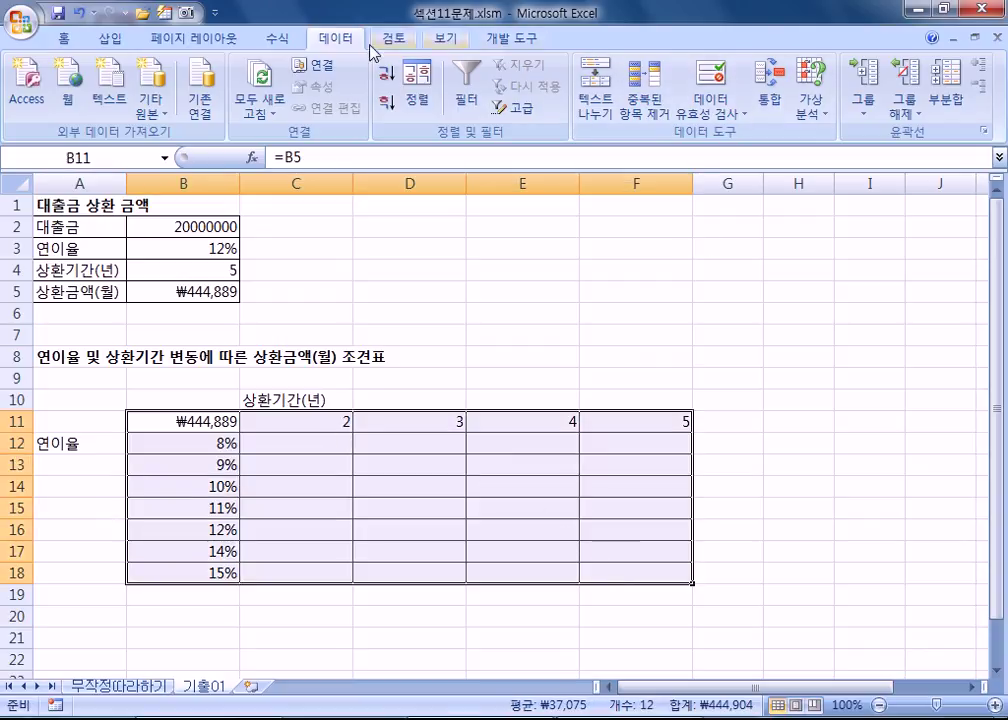
left_click(811, 124)
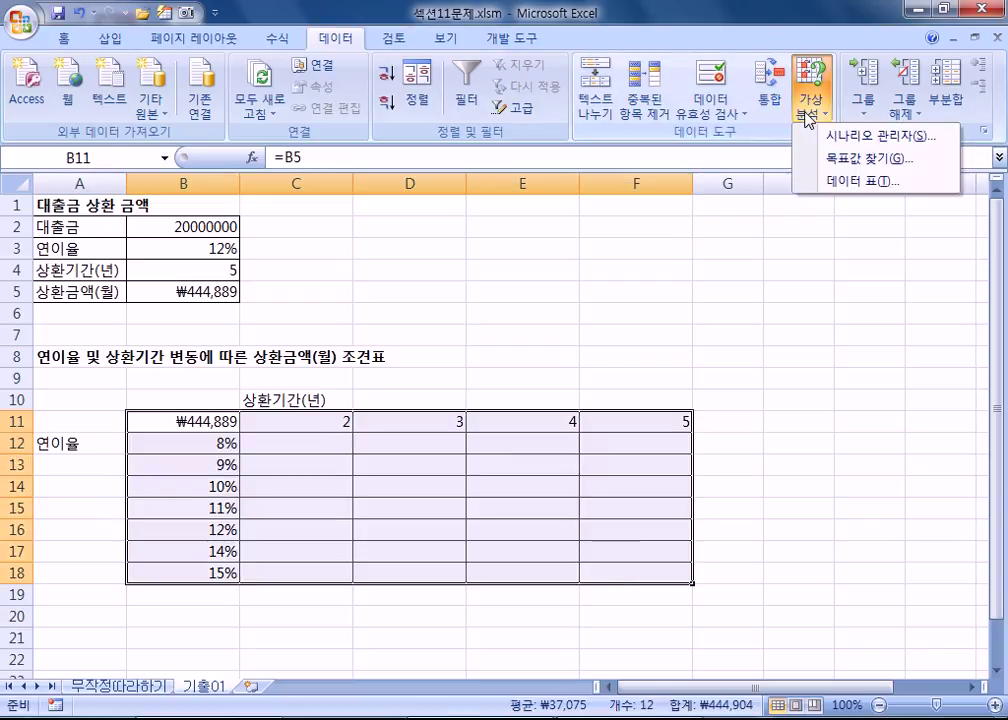
left_click(828, 183)
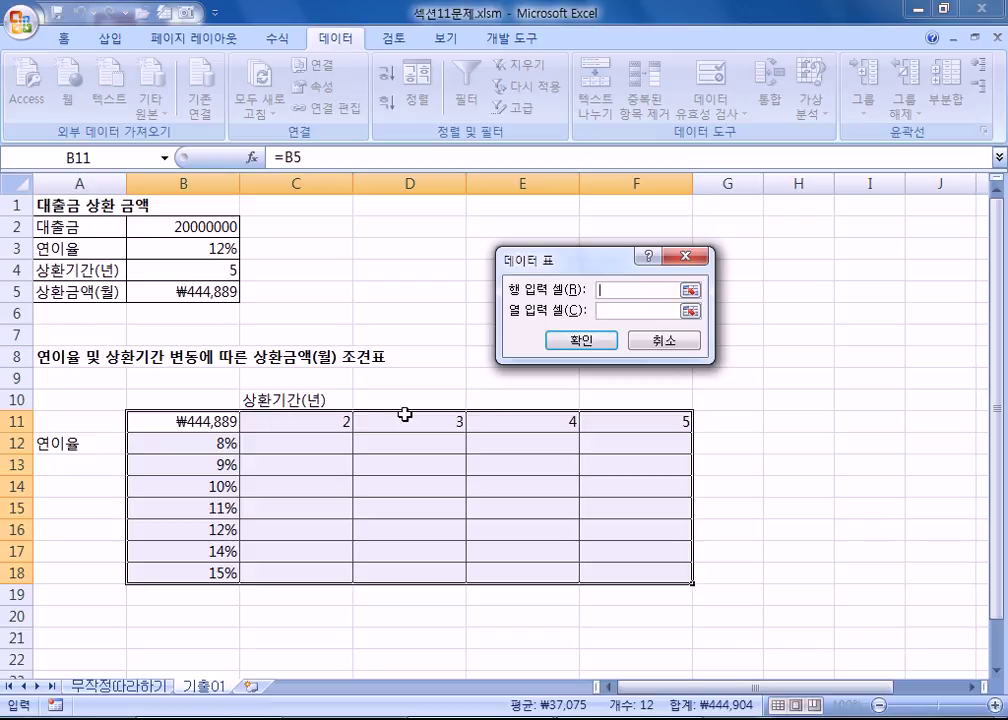
left_click(193, 273)
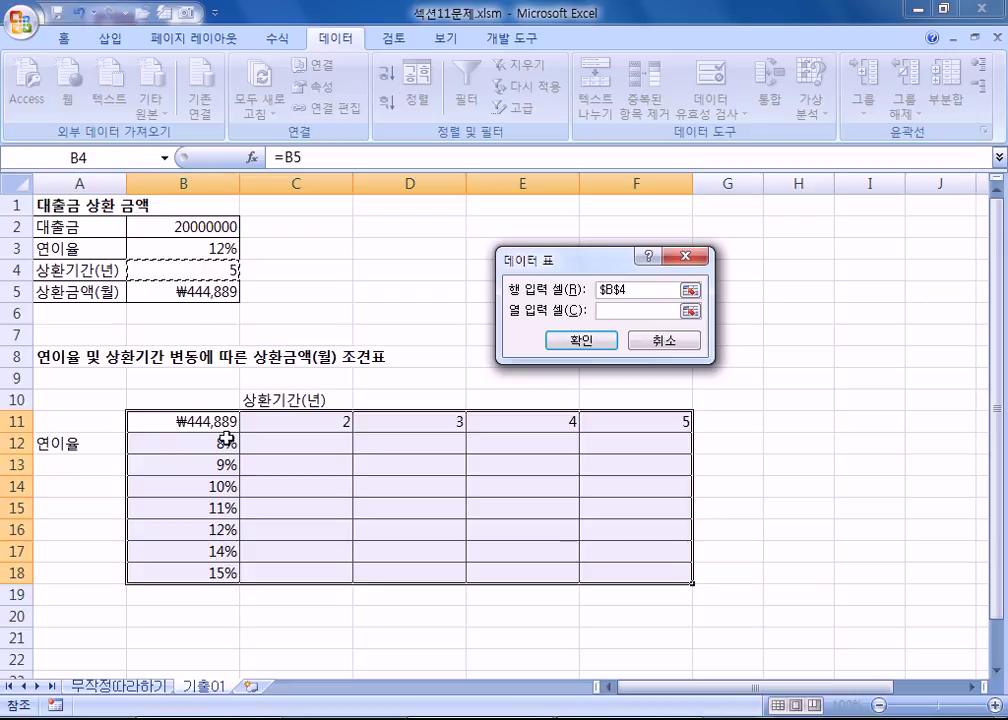
left_click(632, 308)
left_click_drag(592, 262, 340, 220)
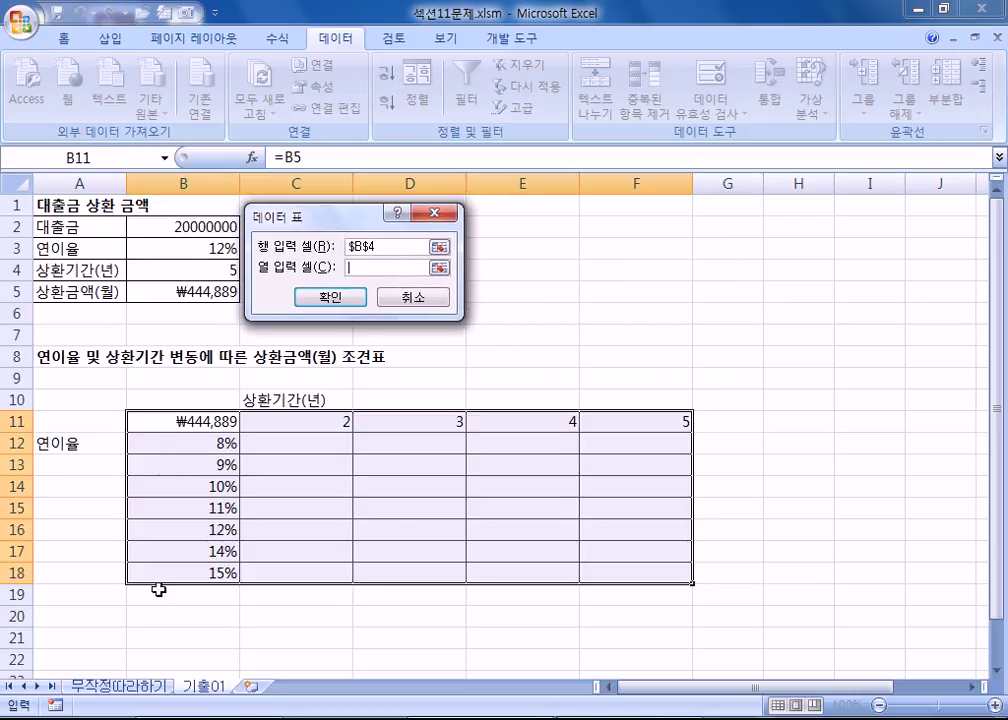
left_click(197, 268)
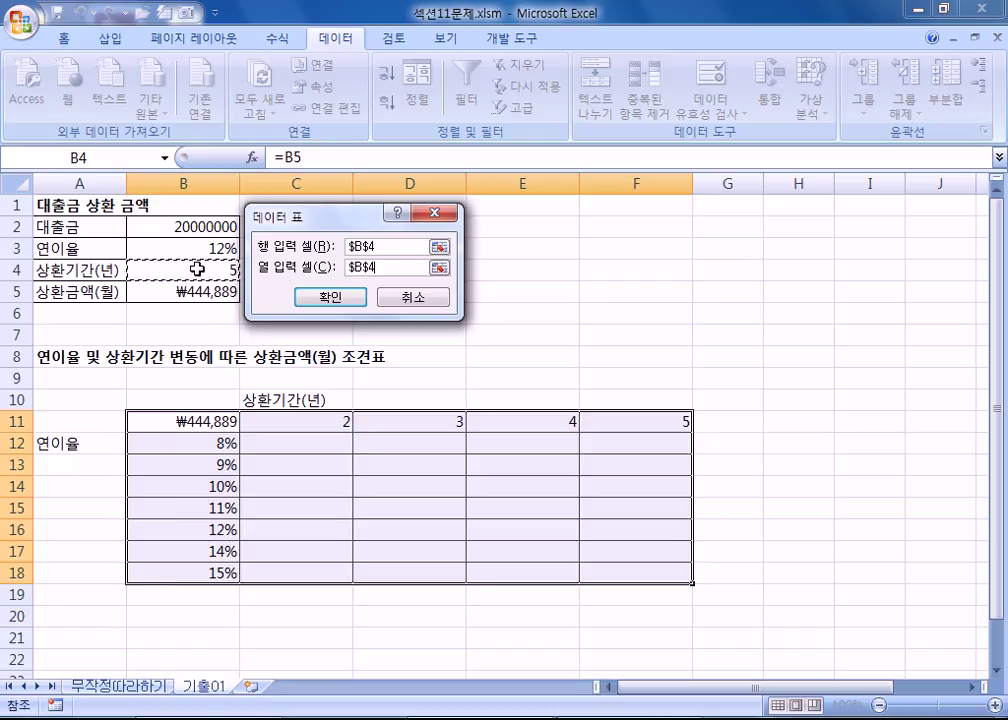
left_click(192, 248)
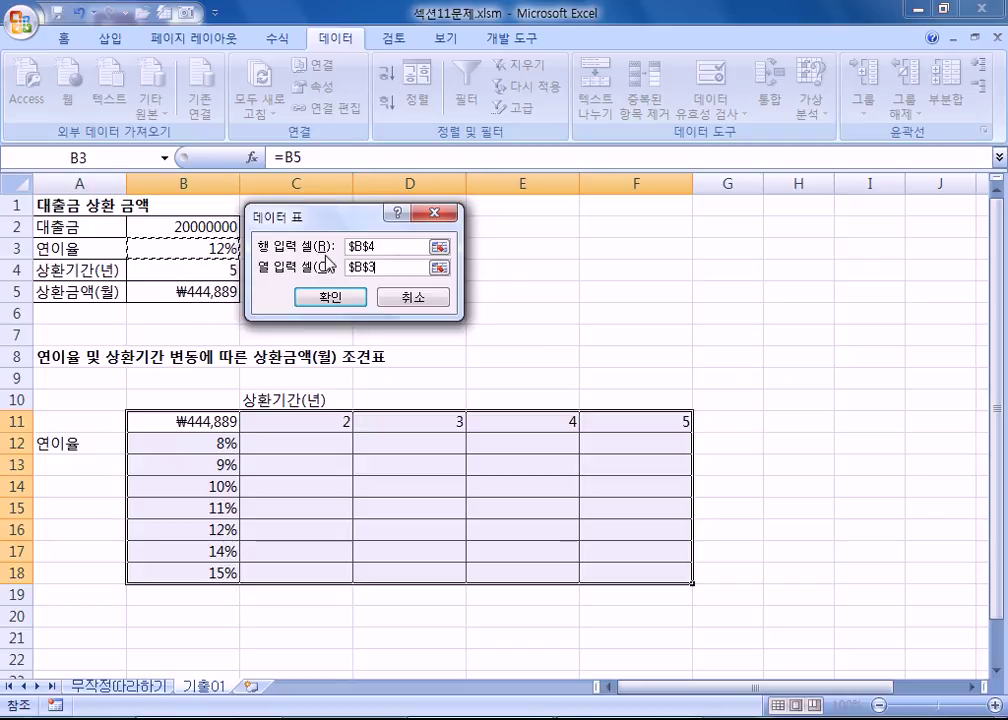
Step: Pick B4 again as the row input cell and B3 again as the column input cell of the data table
left_click_drag(383, 246, 353, 251)
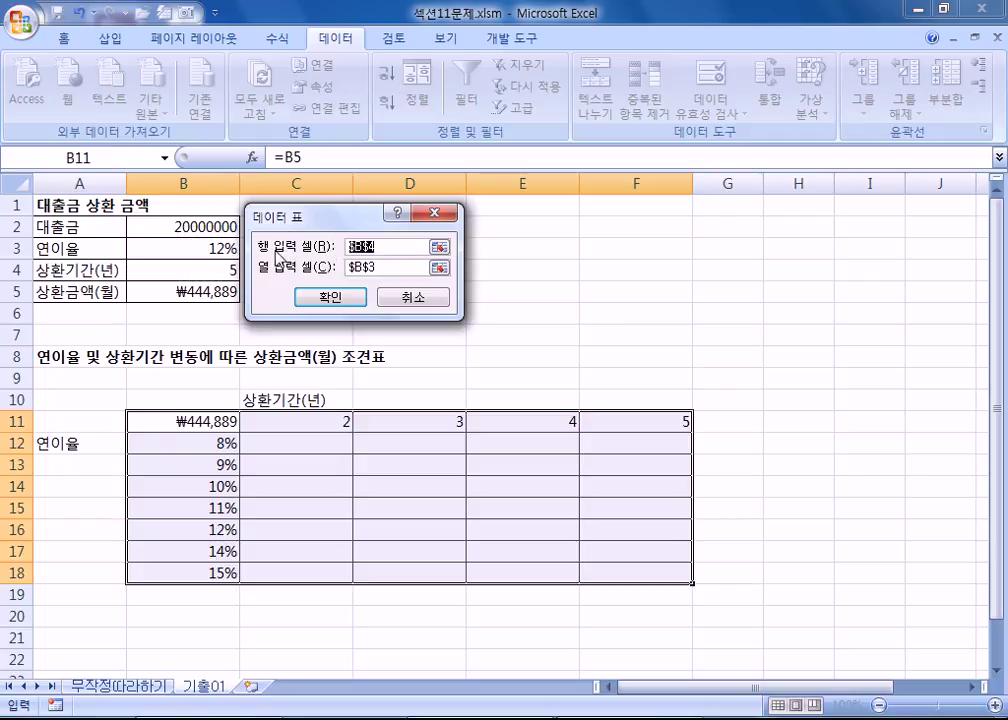
left_click(222, 275)
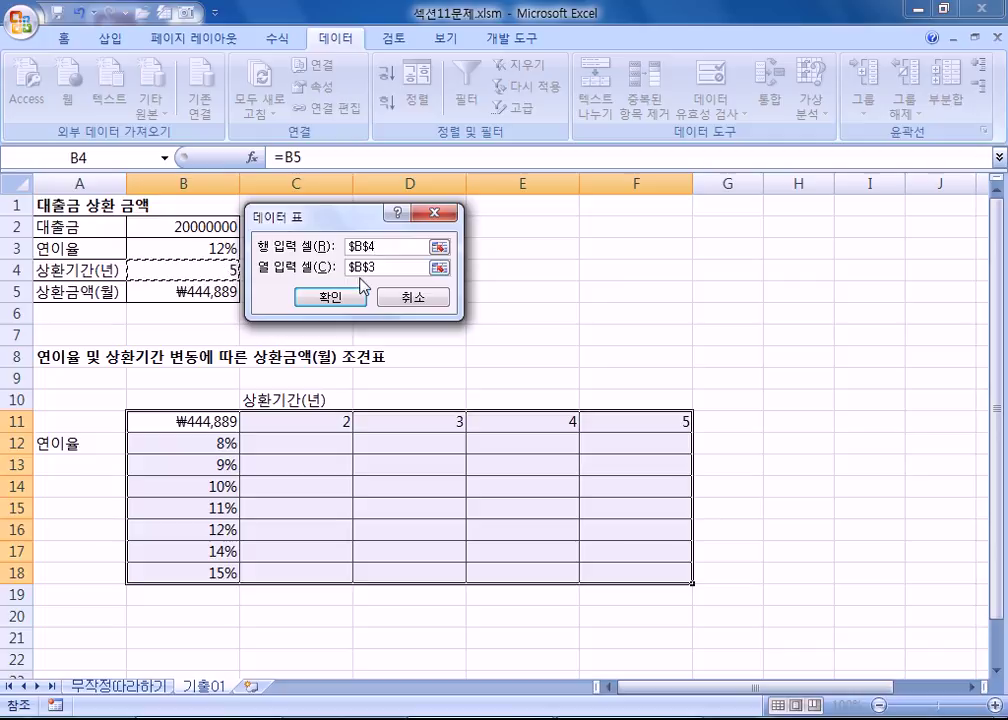
left_click_drag(391, 268, 308, 262)
left_click(218, 248)
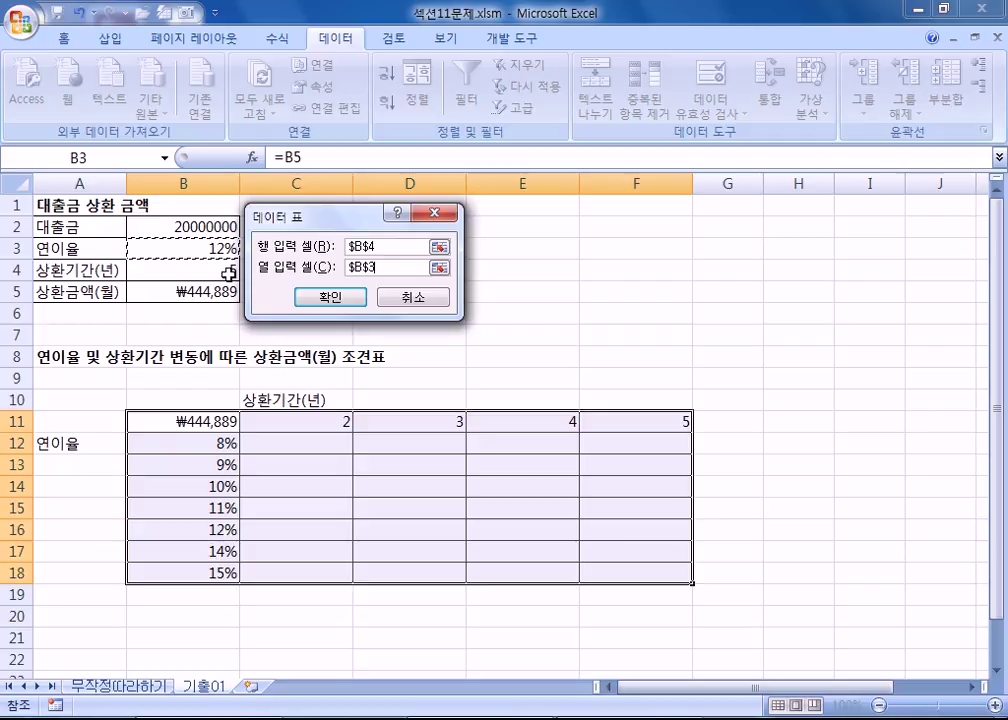
Step: Try B3 as the row input cell and B4 as the column input cell, and restore B4 for the row and B3 for the column
left_click_drag(390, 246, 333, 250)
left_click(205, 249)
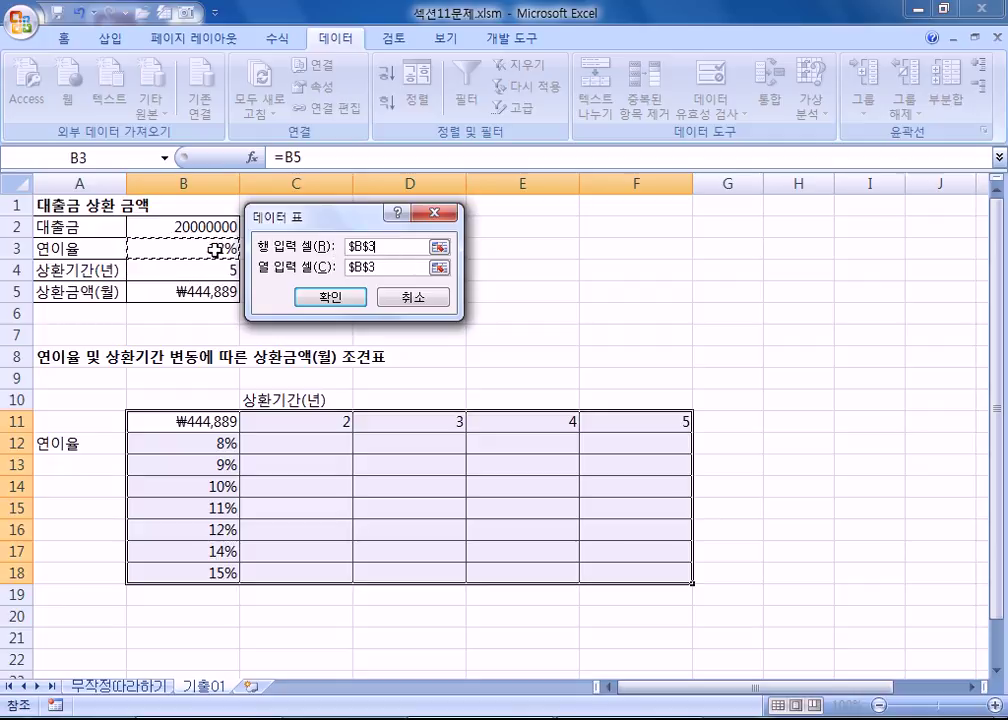
left_click_drag(396, 267, 346, 267)
left_click(213, 272)
left_click(217, 249)
left_click_drag(398, 247, 262, 252)
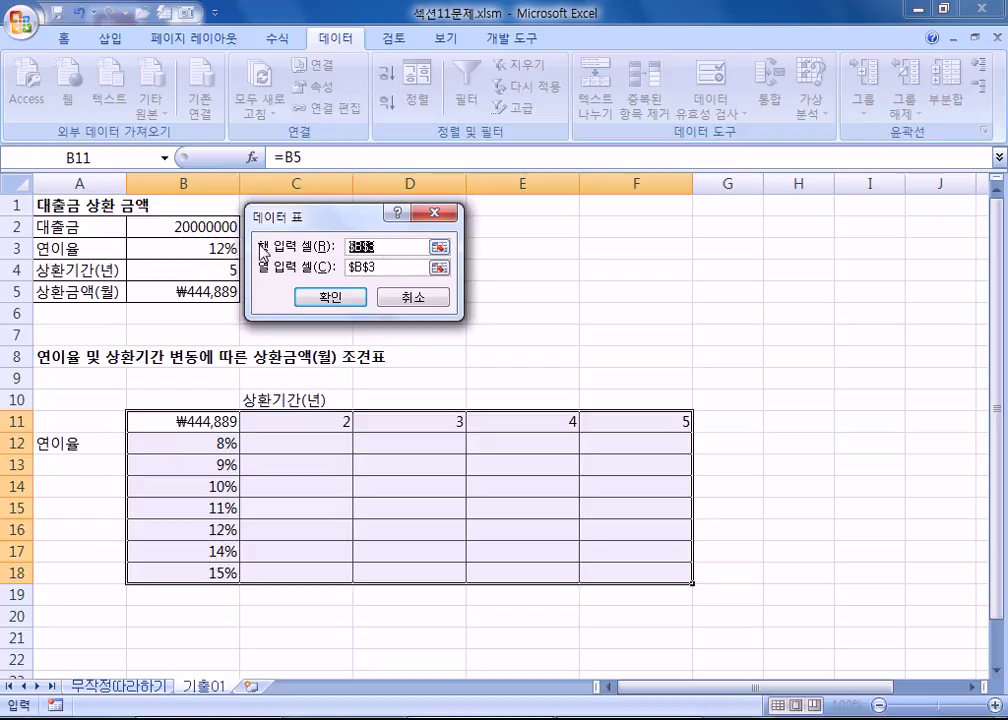
left_click(201, 271)
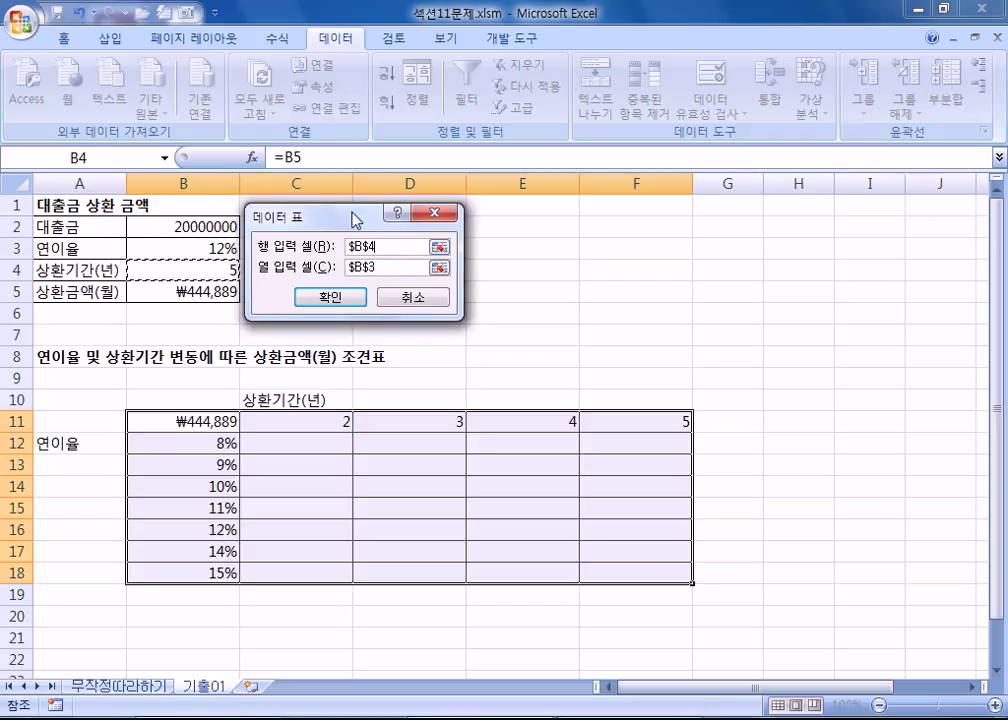
Step: Reselect the annual rate in B3 as the column input cell and create the repayment data table
left_click_drag(400, 216, 615, 226)
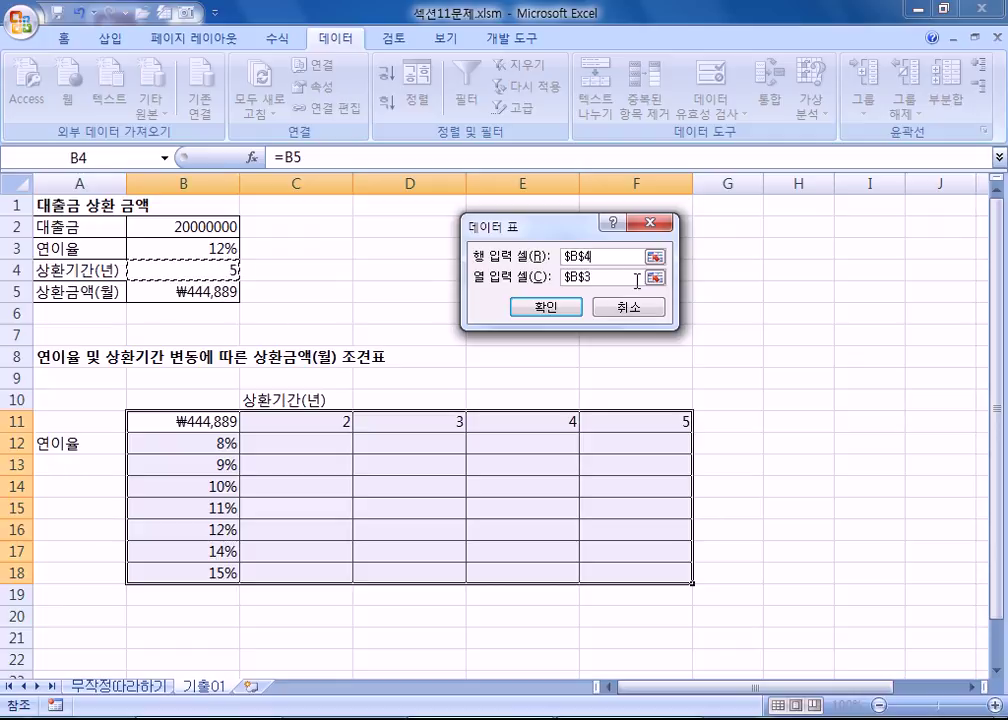
left_click_drag(620, 277, 538, 279)
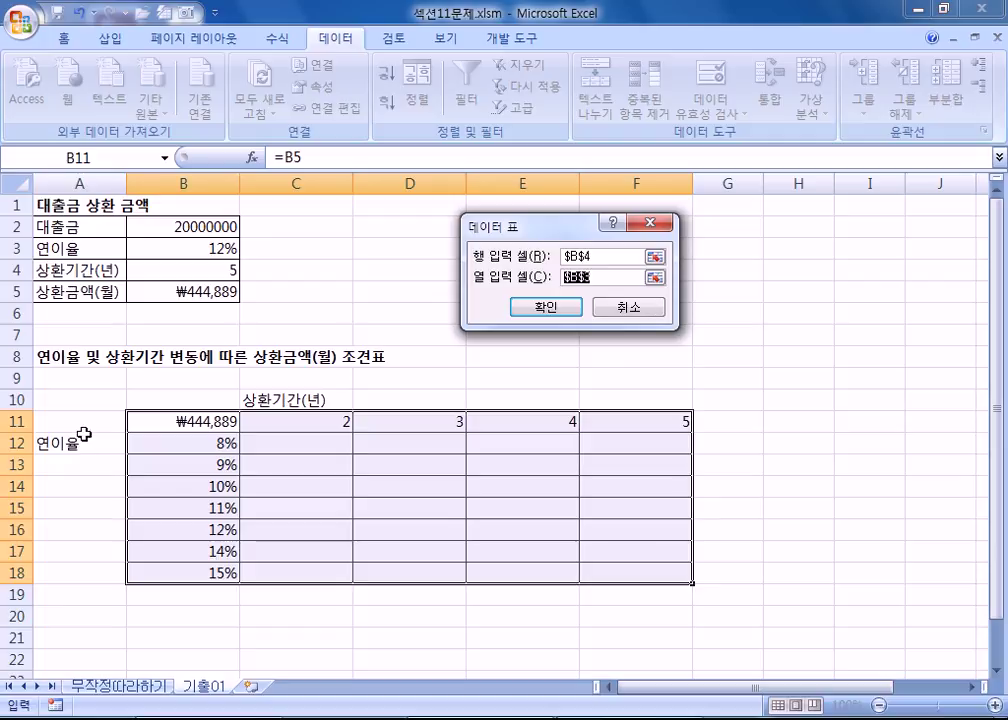
left_click(207, 249)
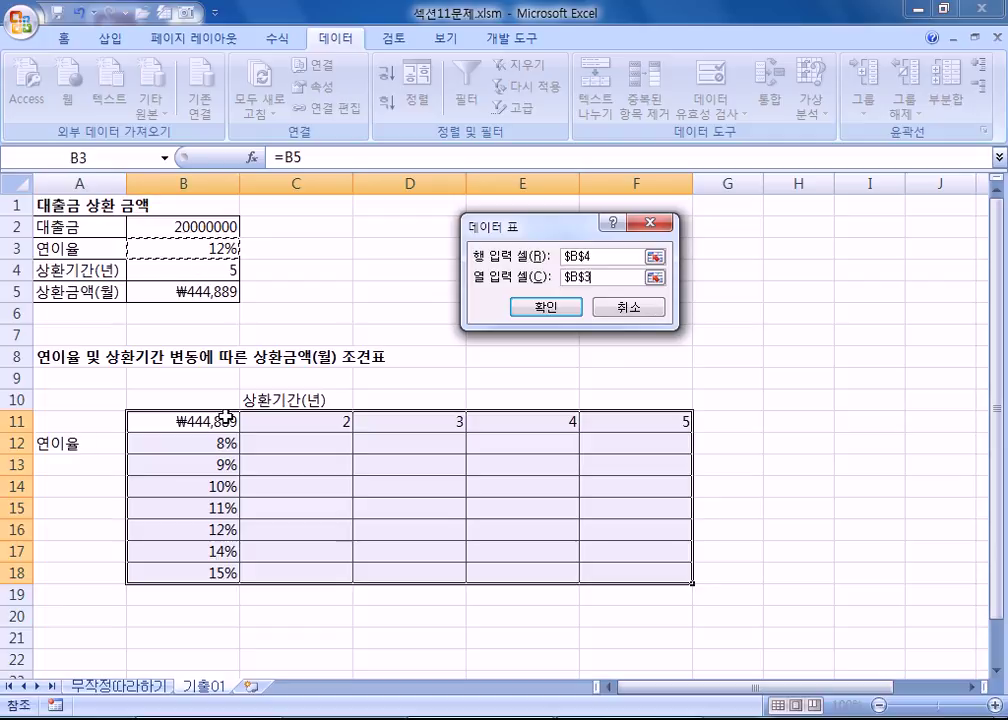
left_click(547, 309)
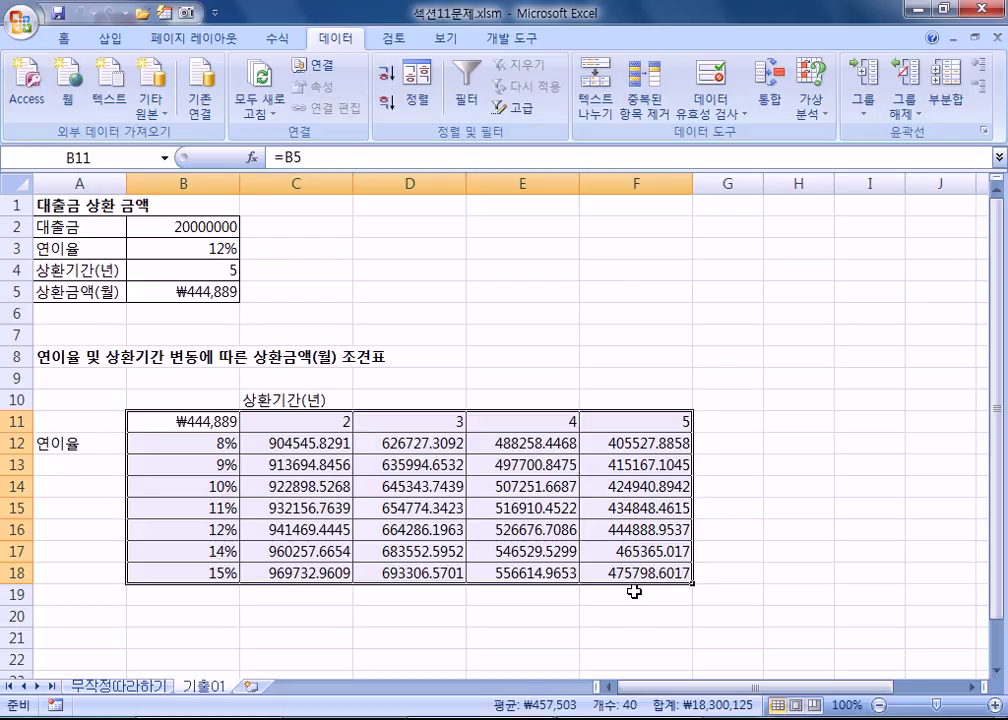
left_click(325, 334)
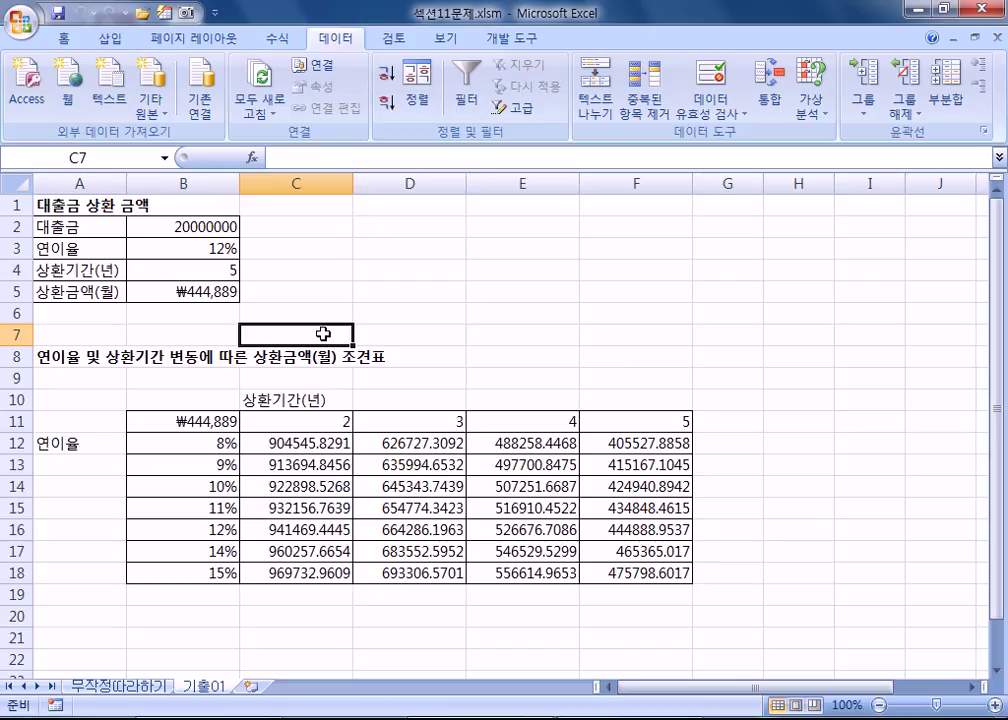
Step: Return to the 무작정따라하기 sheet and clear the data table results in C11:E12 and the linked total in B10
left_click(106, 688)
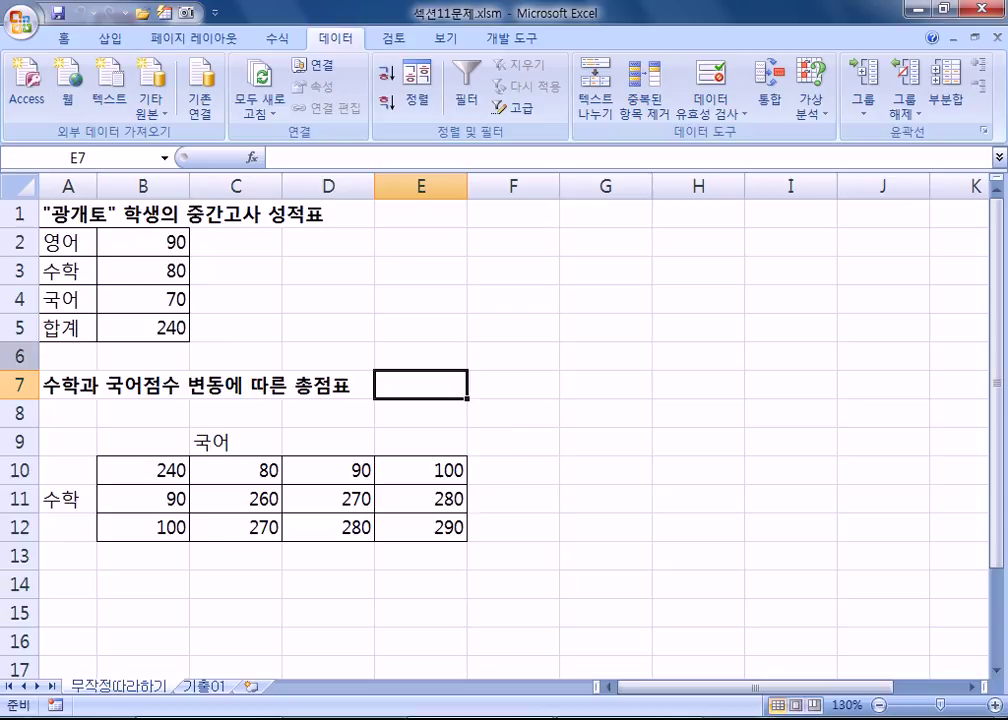
left_click(140, 243)
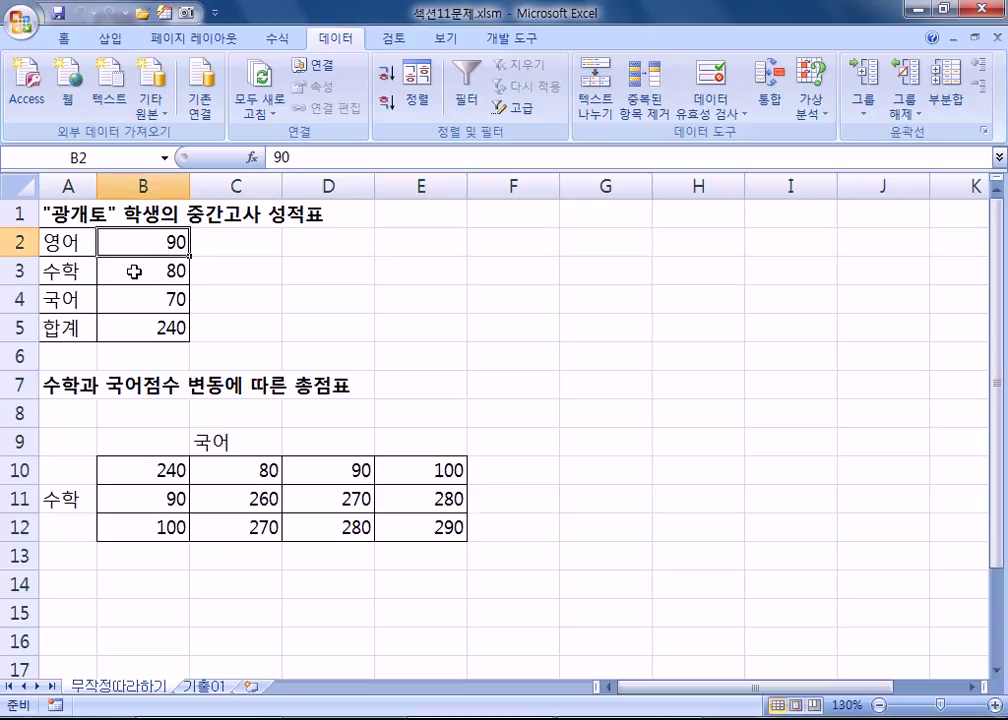
left_click_drag(134, 271, 136, 296)
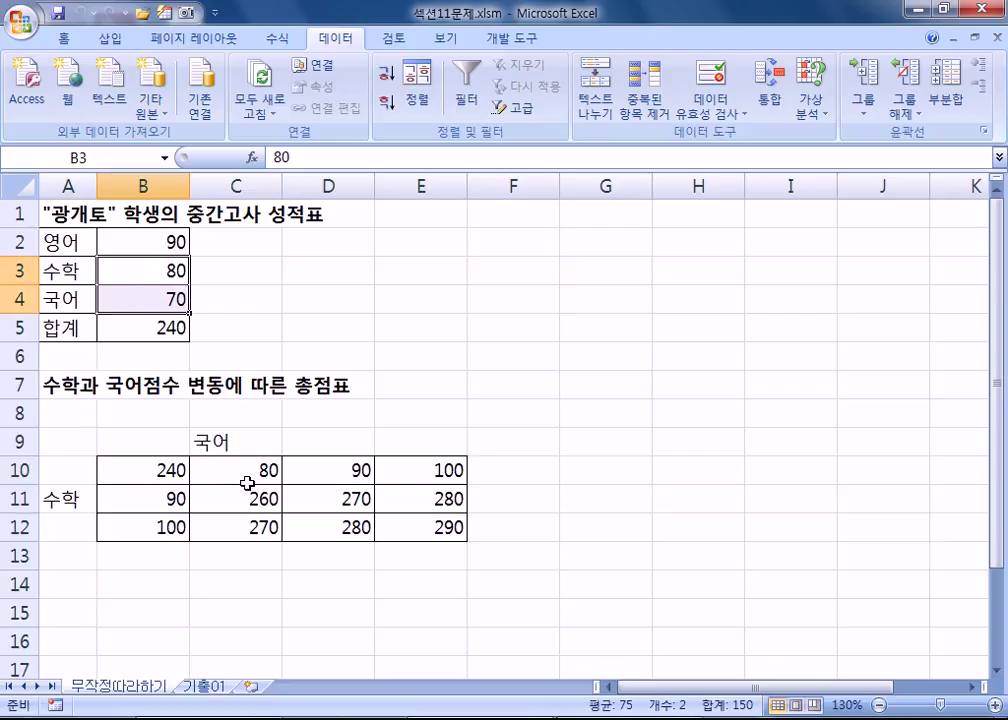
left_click_drag(250, 497, 387, 531)
key("Delete")
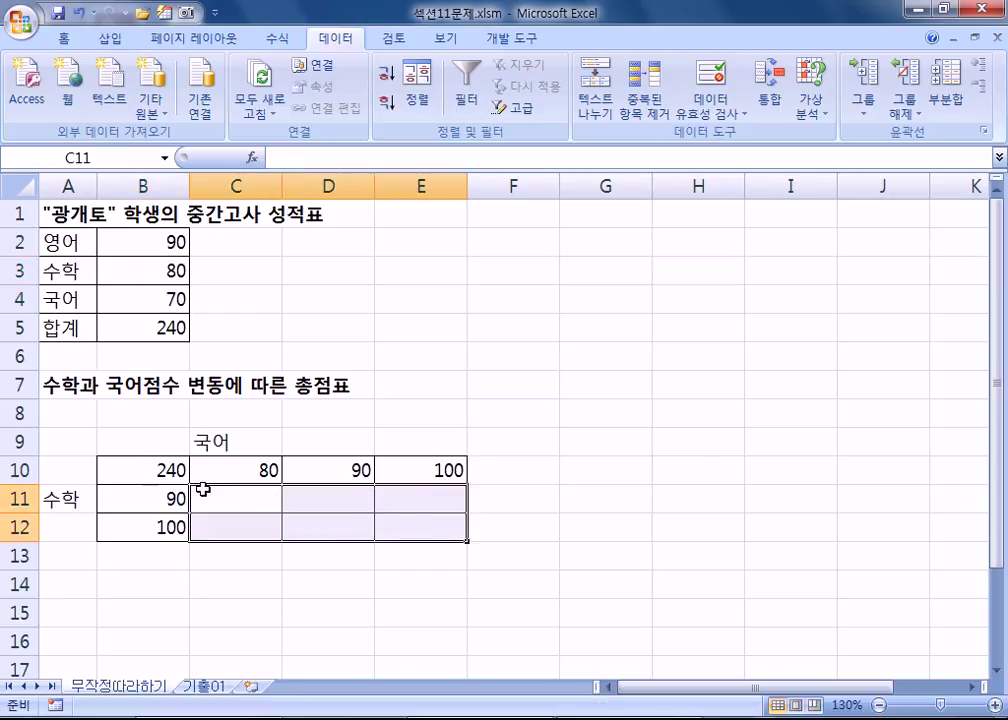
left_click(144, 468)
key("Delete")
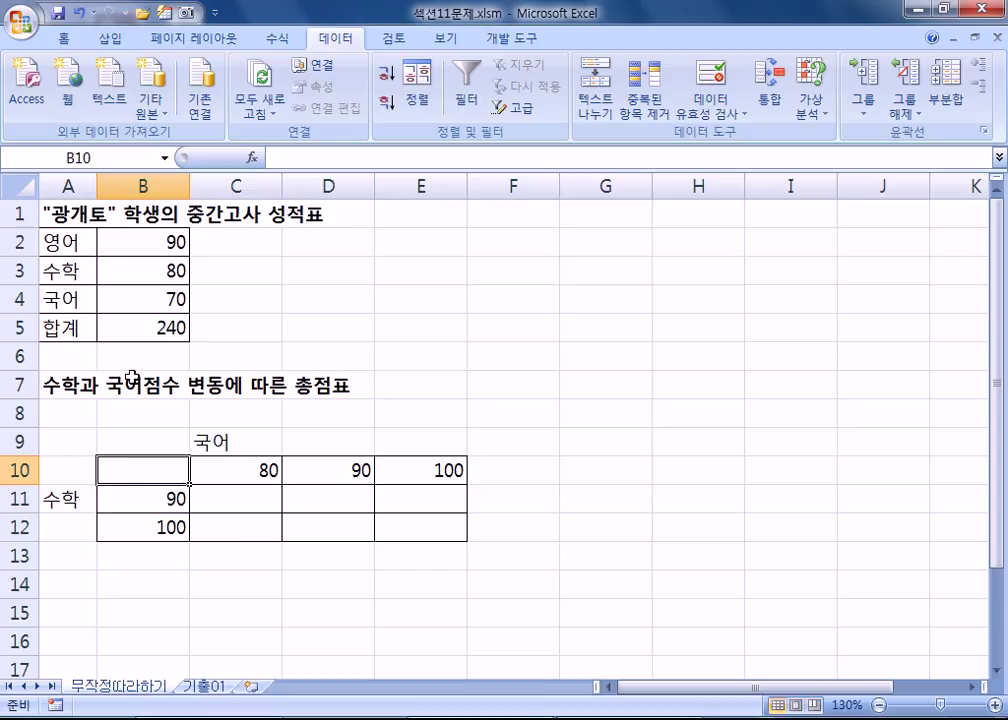
Step: Examine the scores in B2:B4 and the SUM formula behind the total in B5
left_click(141, 266)
left_click(147, 246)
left_click(148, 267)
left_click(148, 300)
left_click(146, 331)
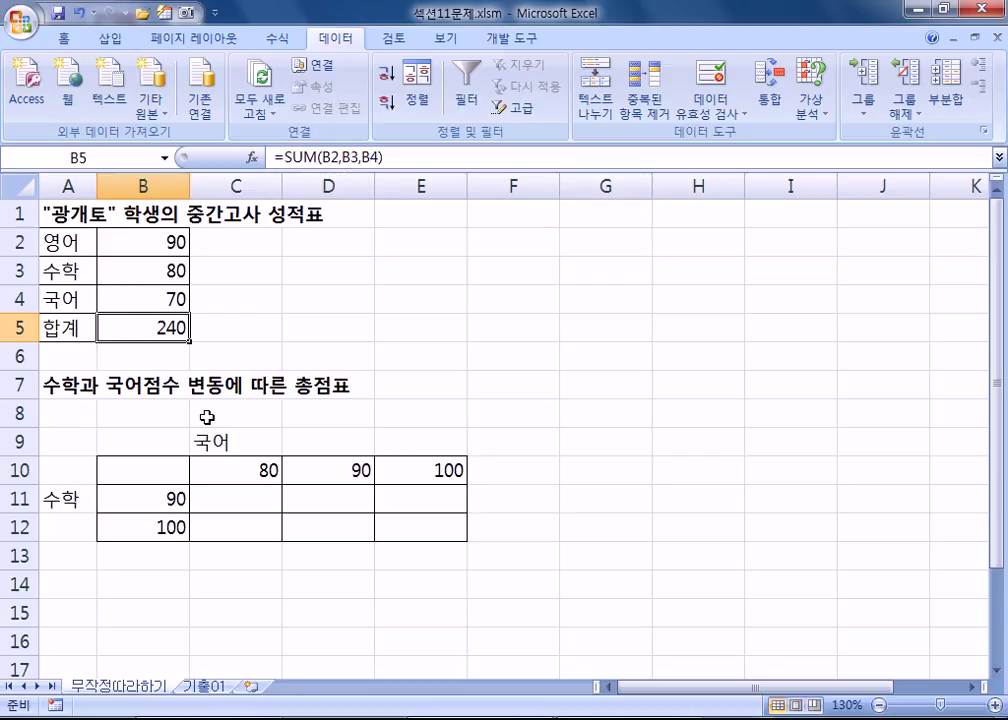
left_click_drag(418, 163, 276, 158)
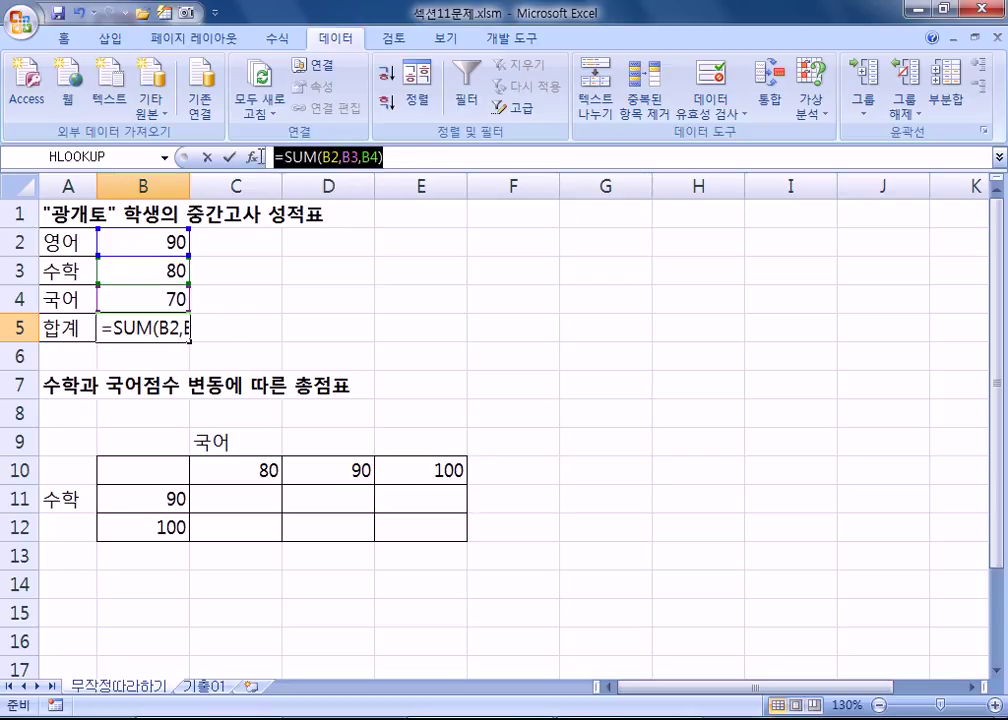
key("Escape")
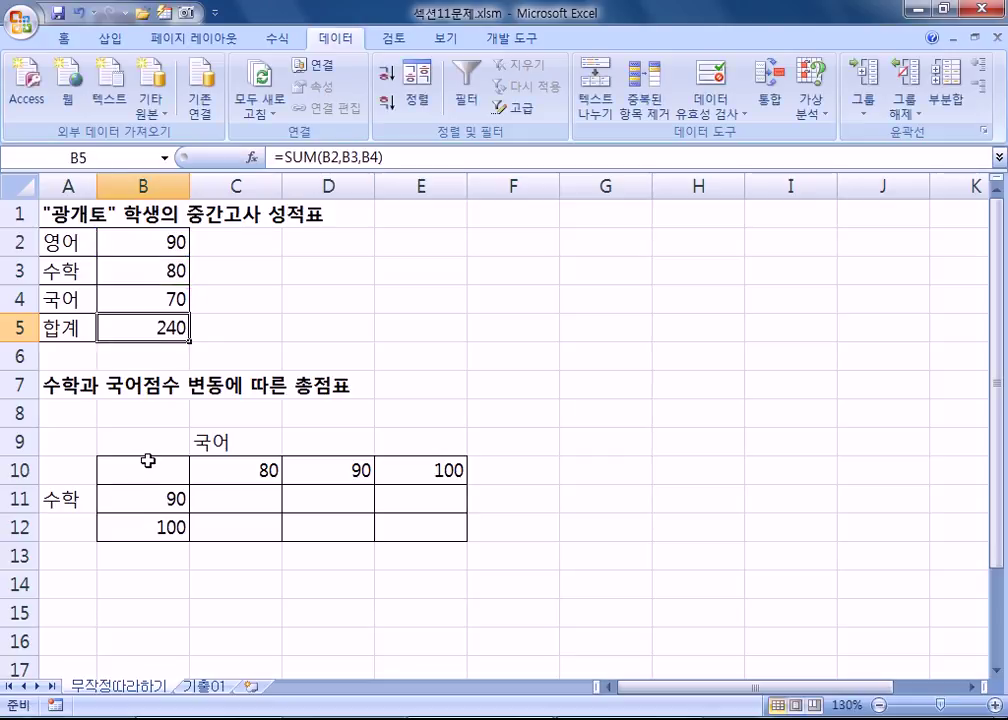
Step: Link B10, the corner cell of the score table, to the total with the formula =B5
left_click(145, 461)
type("=")
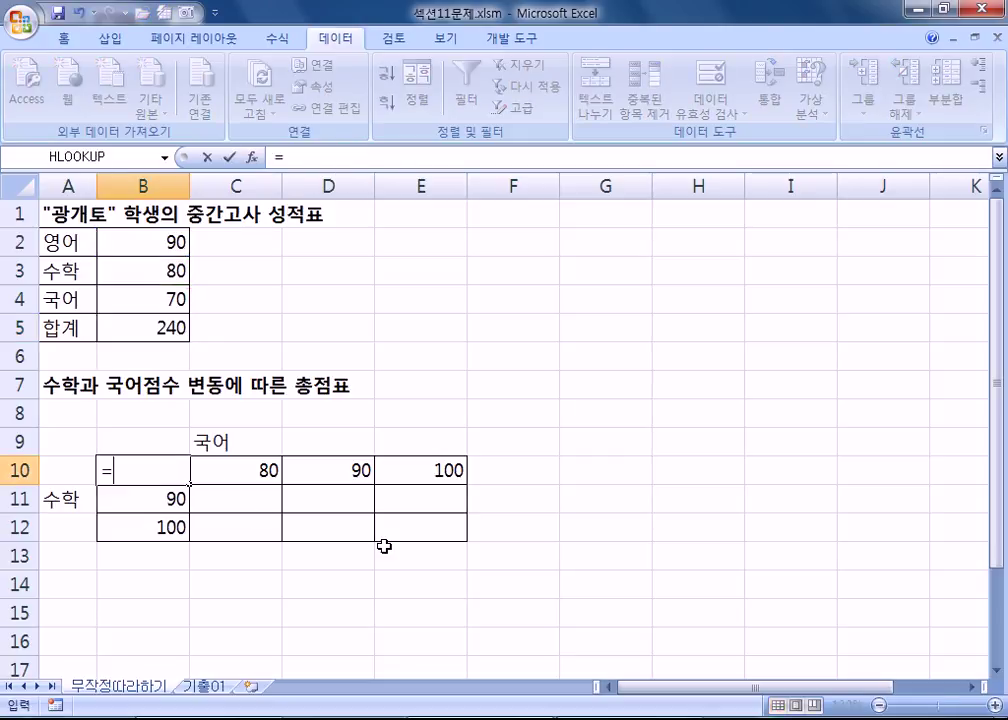
left_click(145, 333)
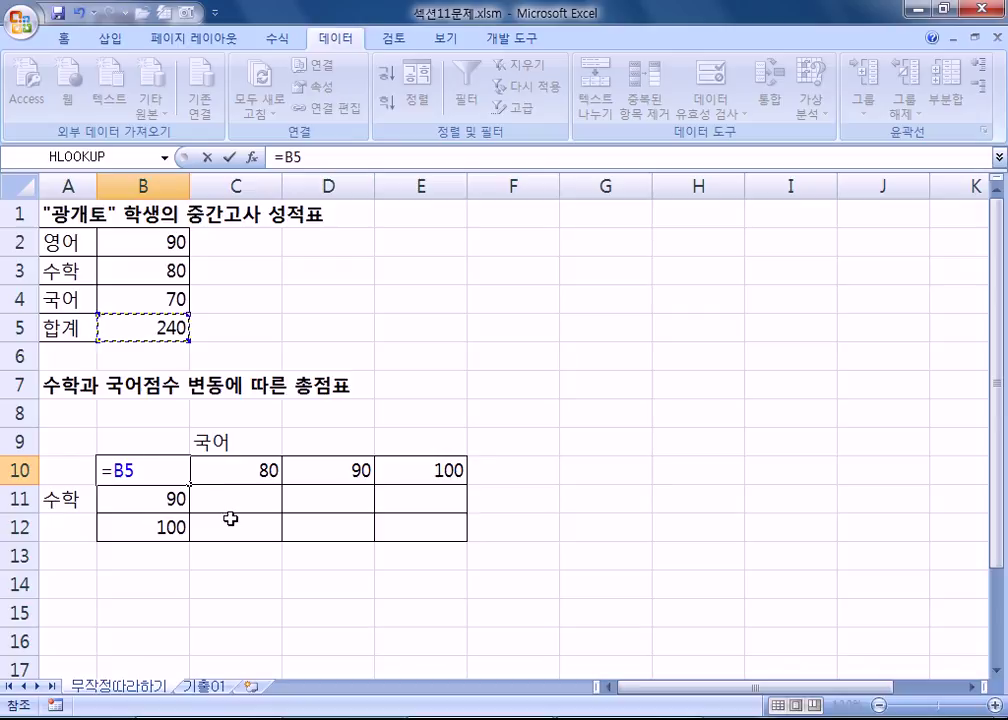
key("Return")
Step: Create a data table over B10:E12 with the Korean score B4 as row input cell and the math score B3 as column input cell
left_click_drag(140, 466, 399, 530)
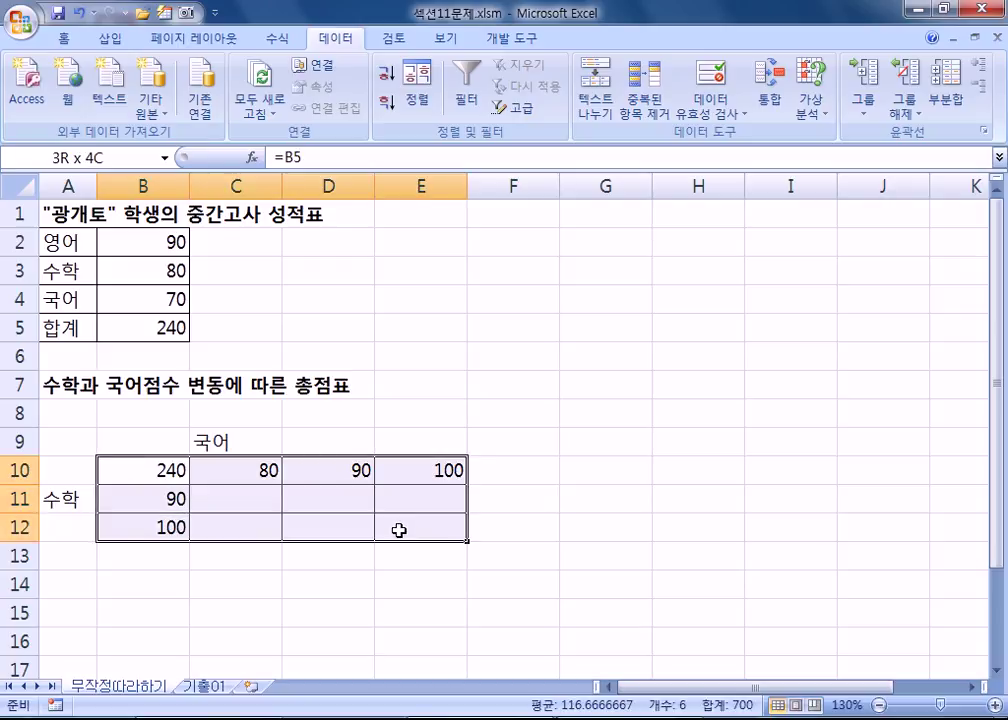
left_click(820, 128)
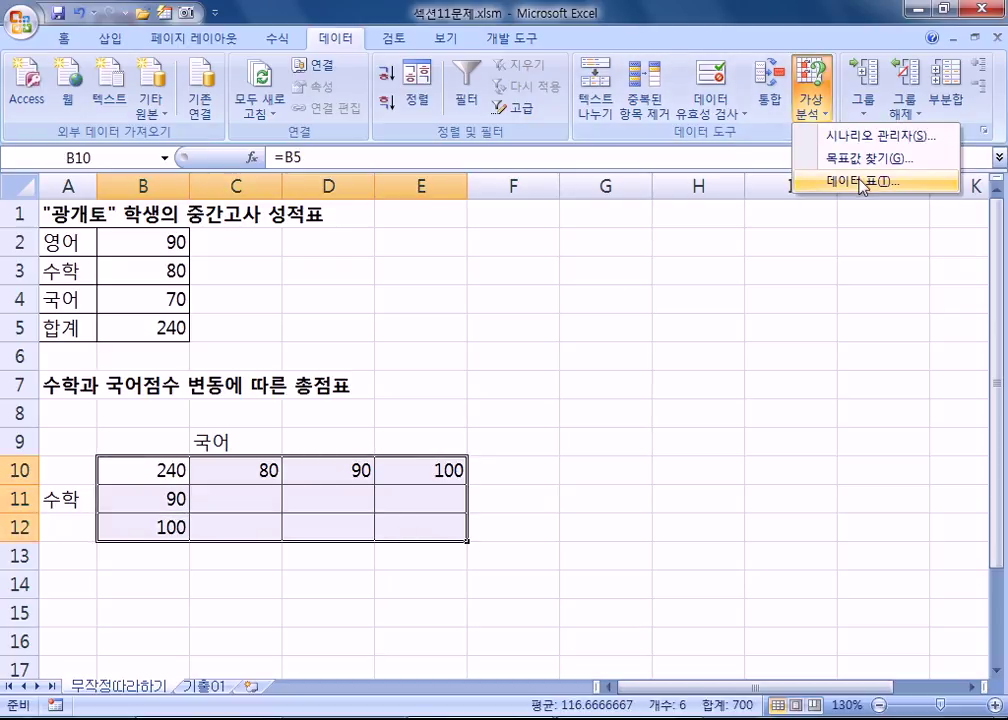
left_click(860, 185)
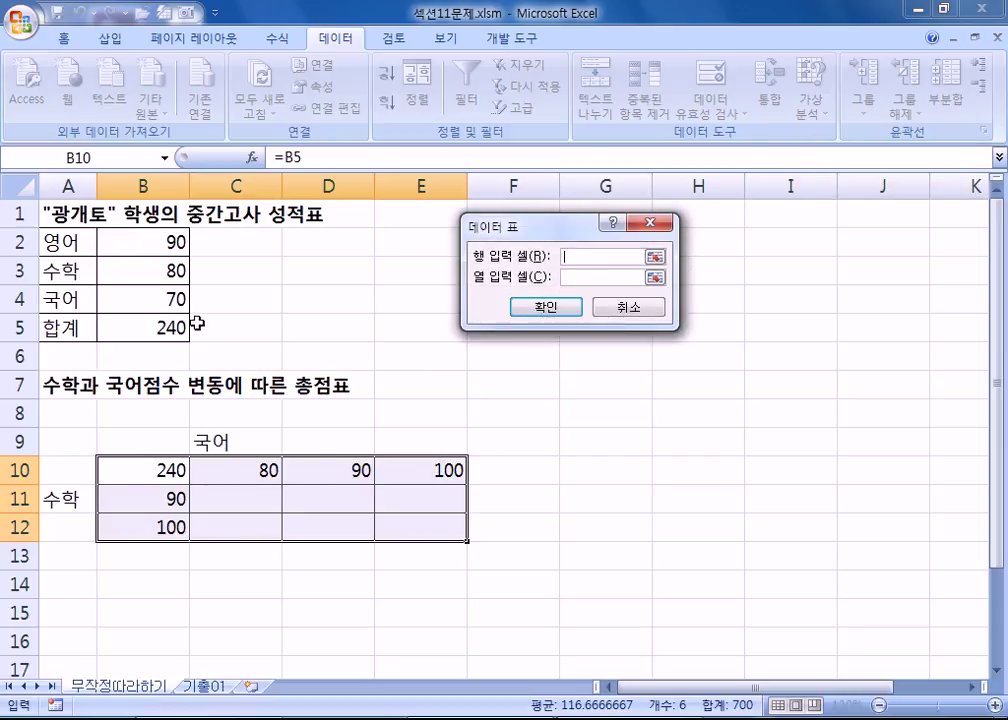
left_click(168, 299)
left_click(585, 278)
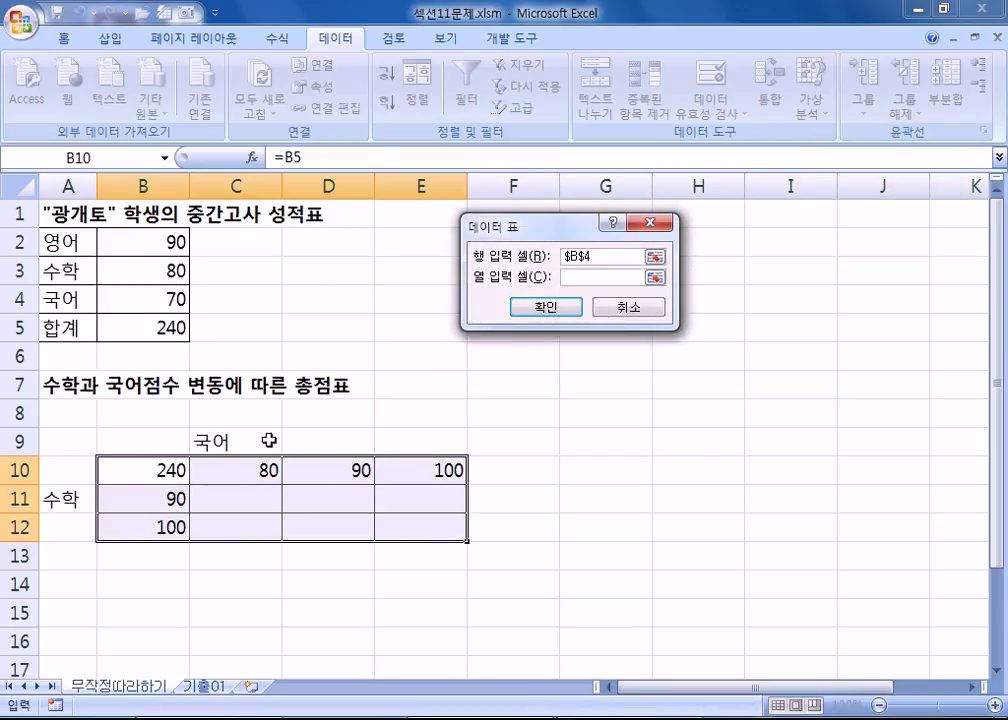
left_click(166, 265)
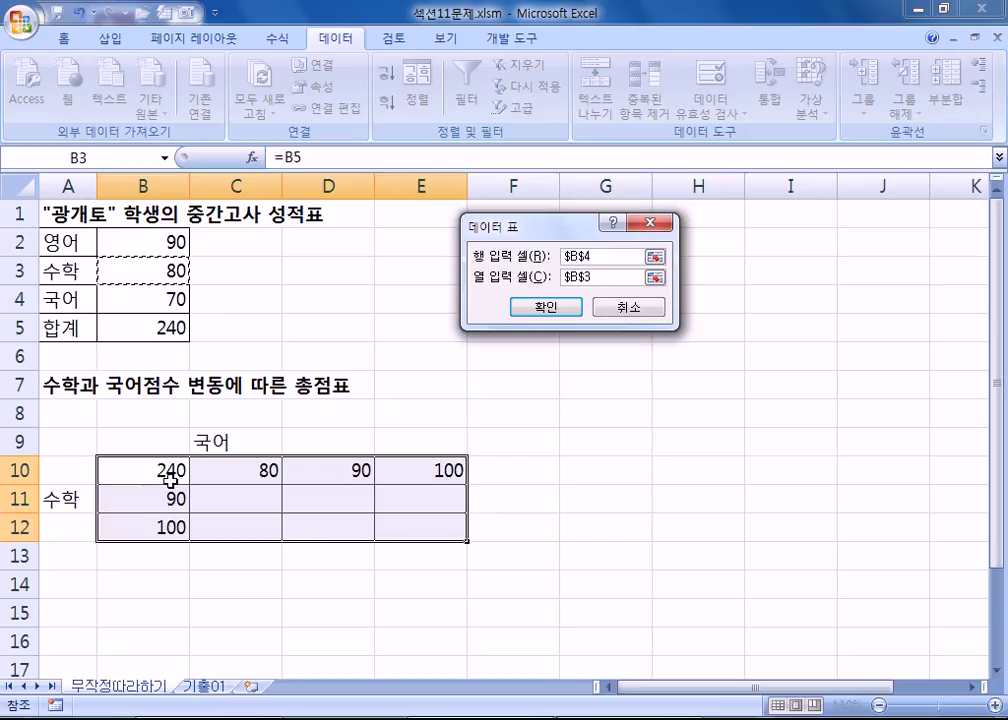
left_click(546, 307)
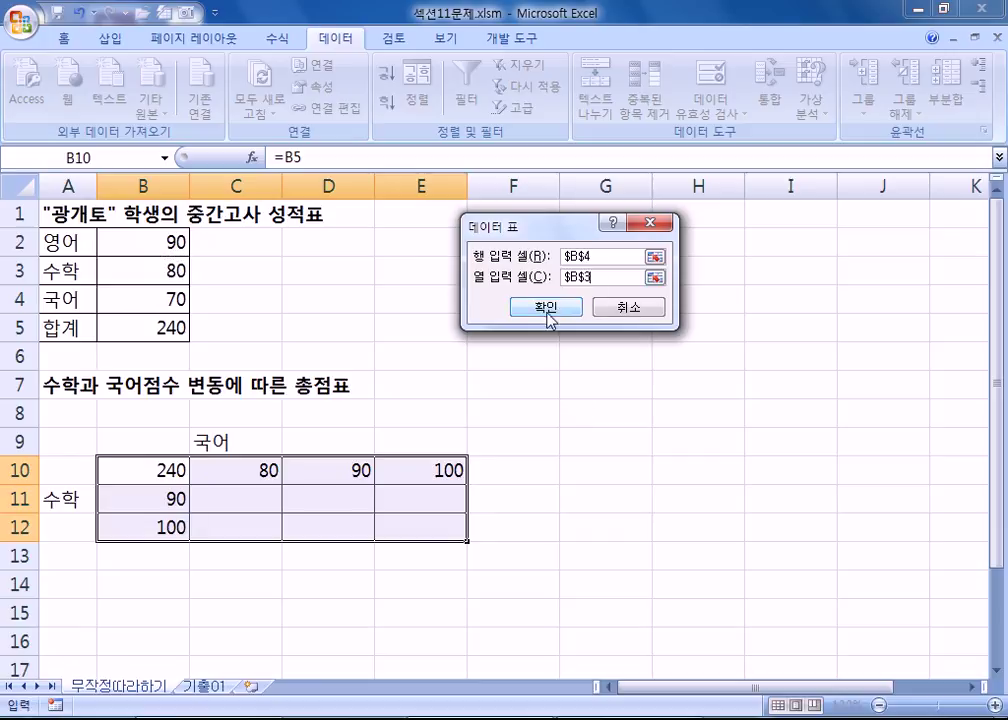
Step: Review how the corner cell B10, the Korean scores in C10:E10 and the math scores in B11:B12 relate to the source scores in B2:B4
left_click(147, 470)
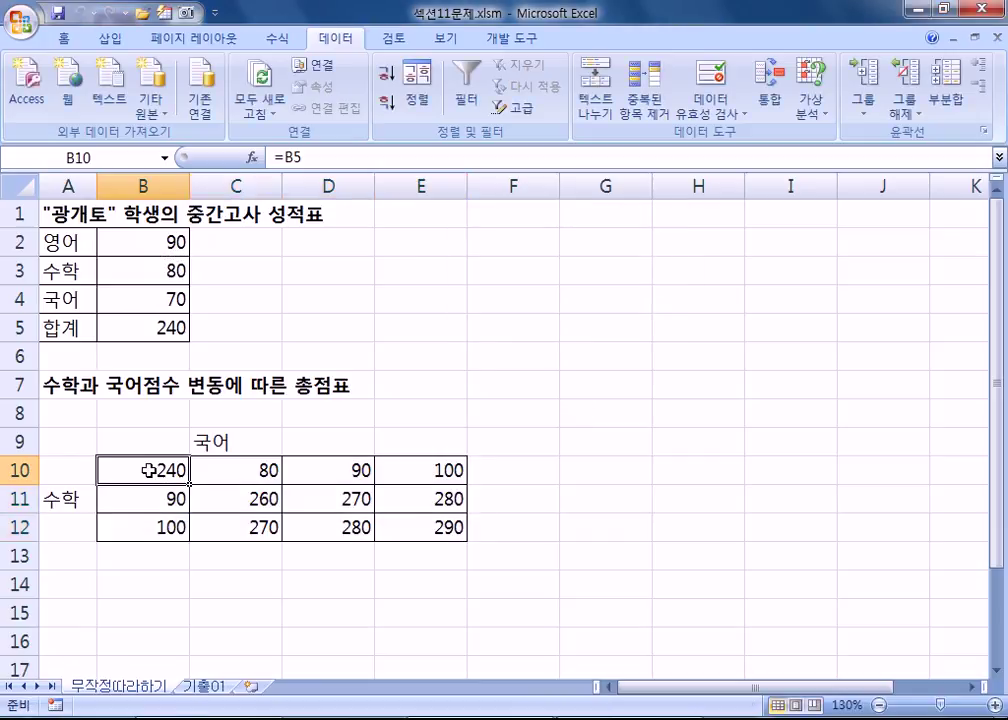
left_click_drag(146, 243, 152, 294)
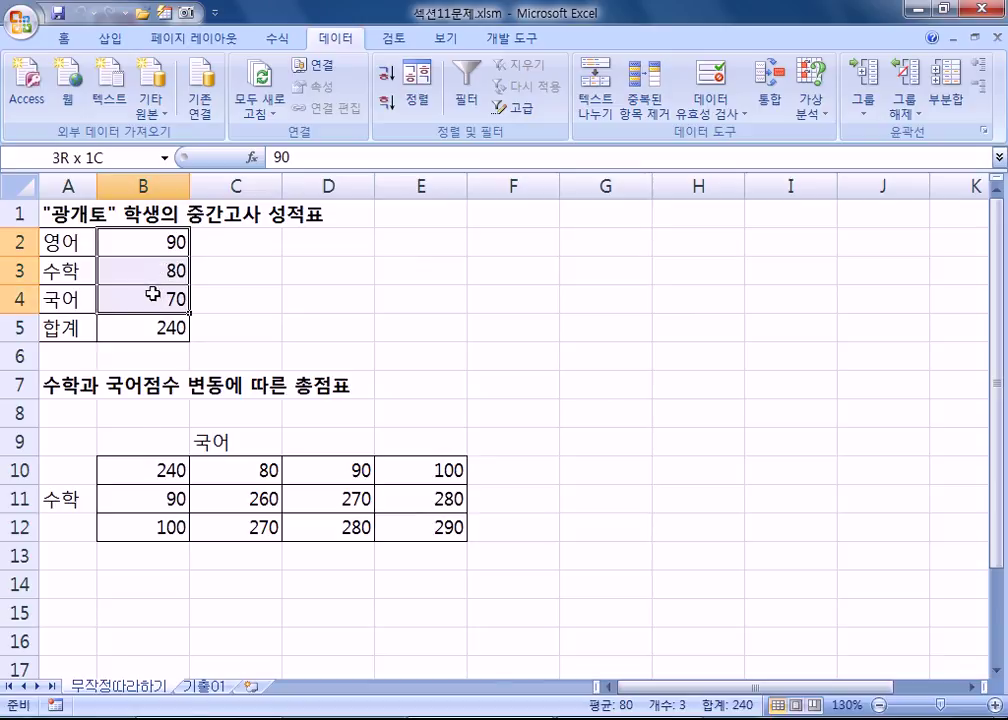
left_click(139, 474)
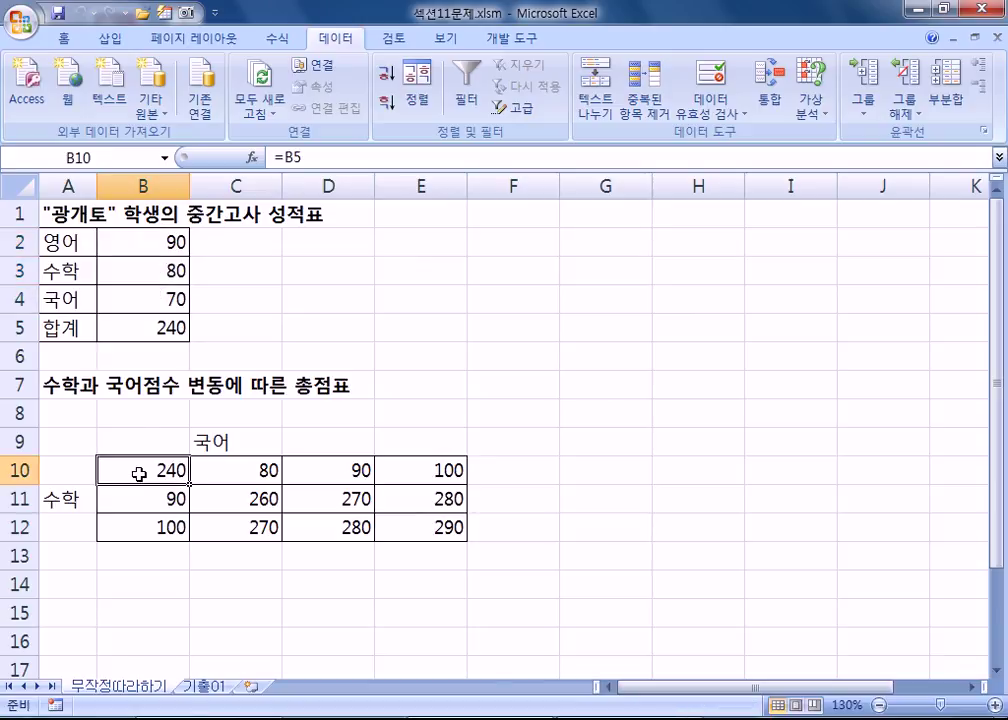
left_click(142, 240)
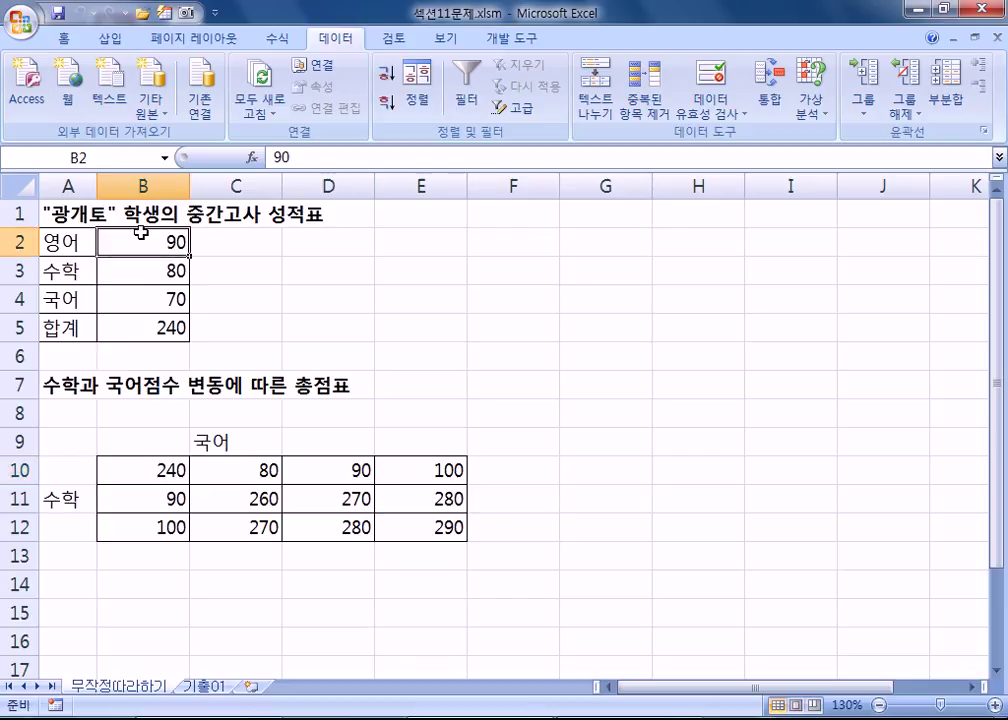
left_click_drag(230, 469, 421, 469)
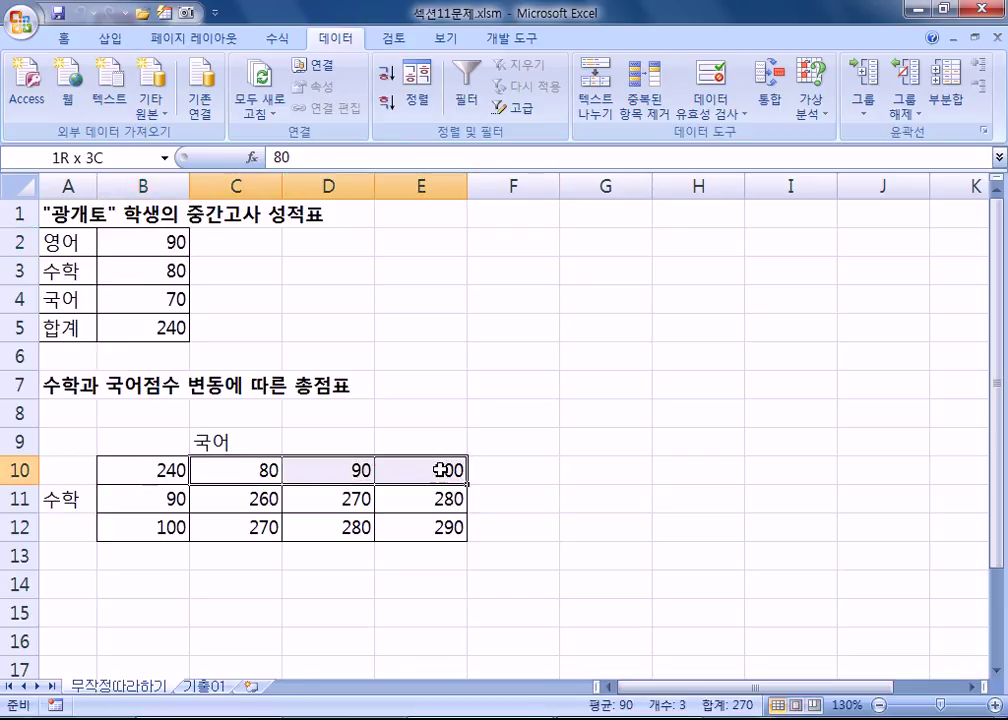
left_click(130, 299)
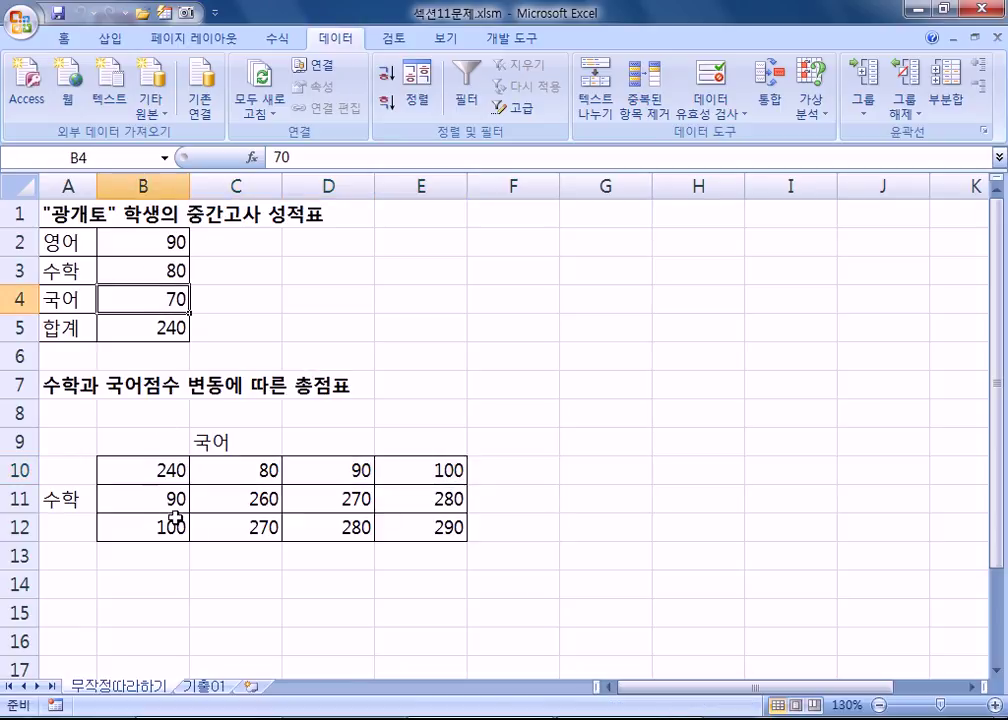
left_click(139, 500)
left_click_drag(139, 500, 139, 527)
left_click(116, 276)
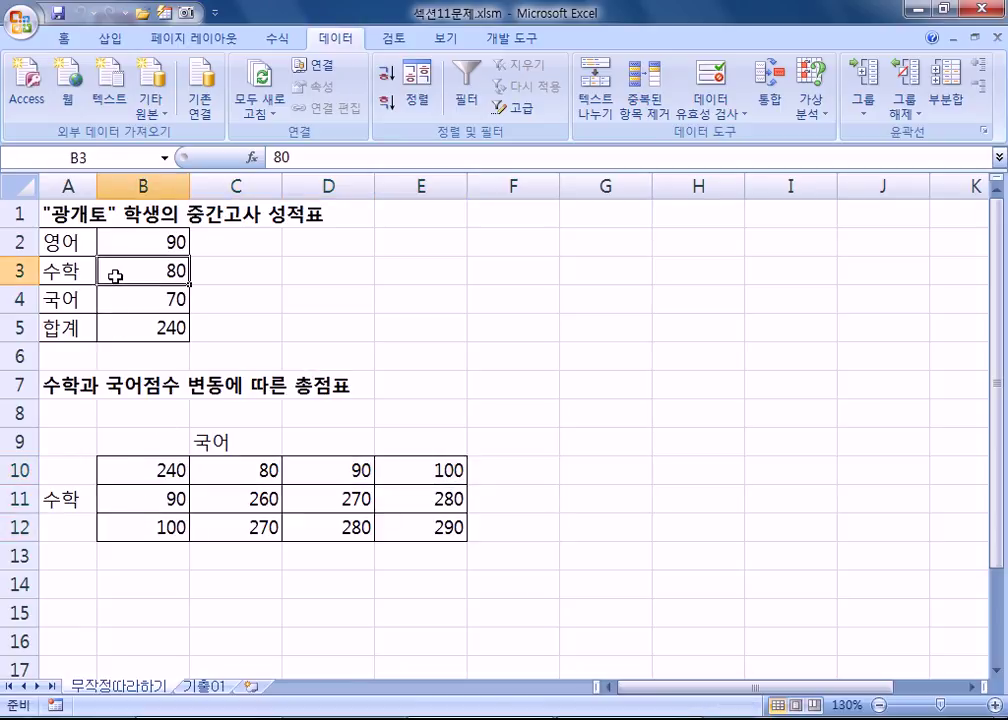
left_click(128, 290)
left_click(137, 266)
left_click(130, 295)
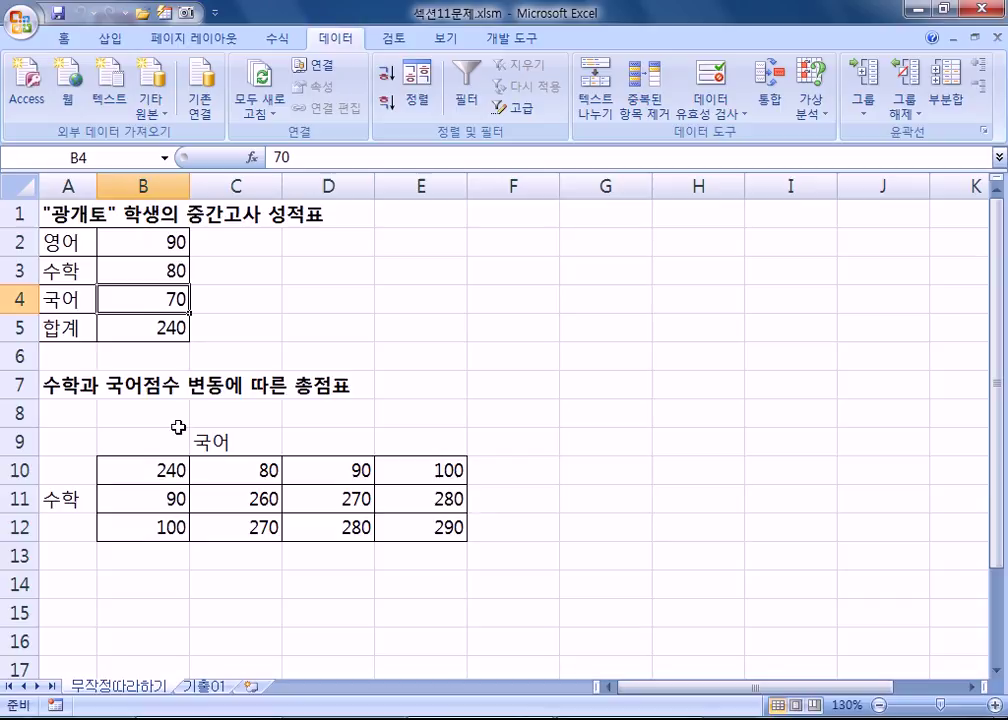
Step: Inspect the TABLE array formula behind the data table results in C11:E12
left_click(202, 500)
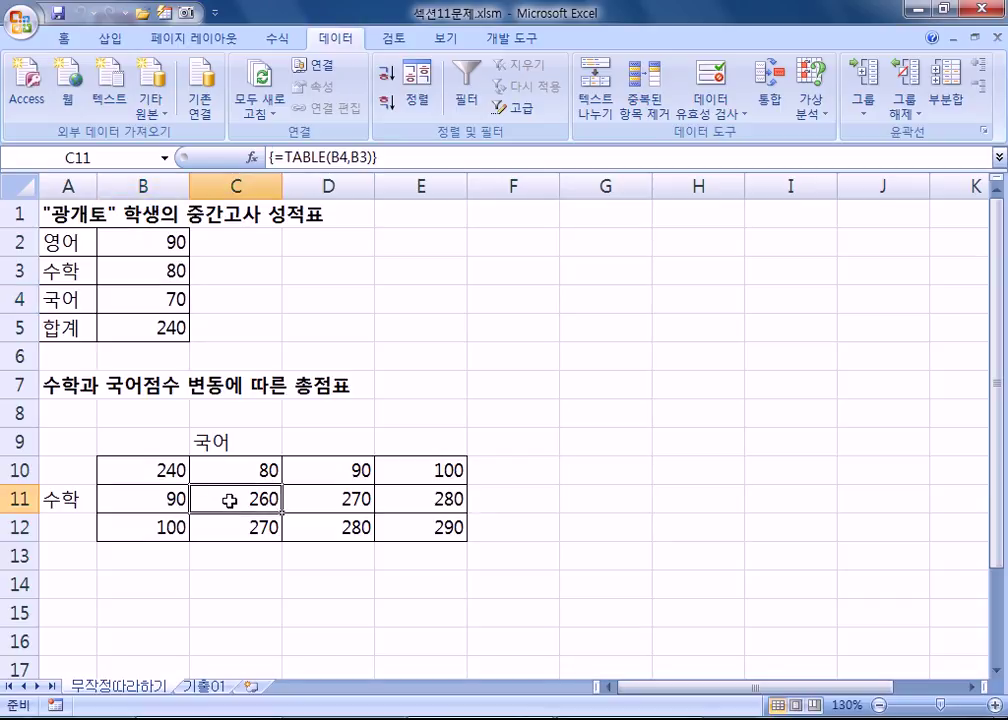
key("F2")
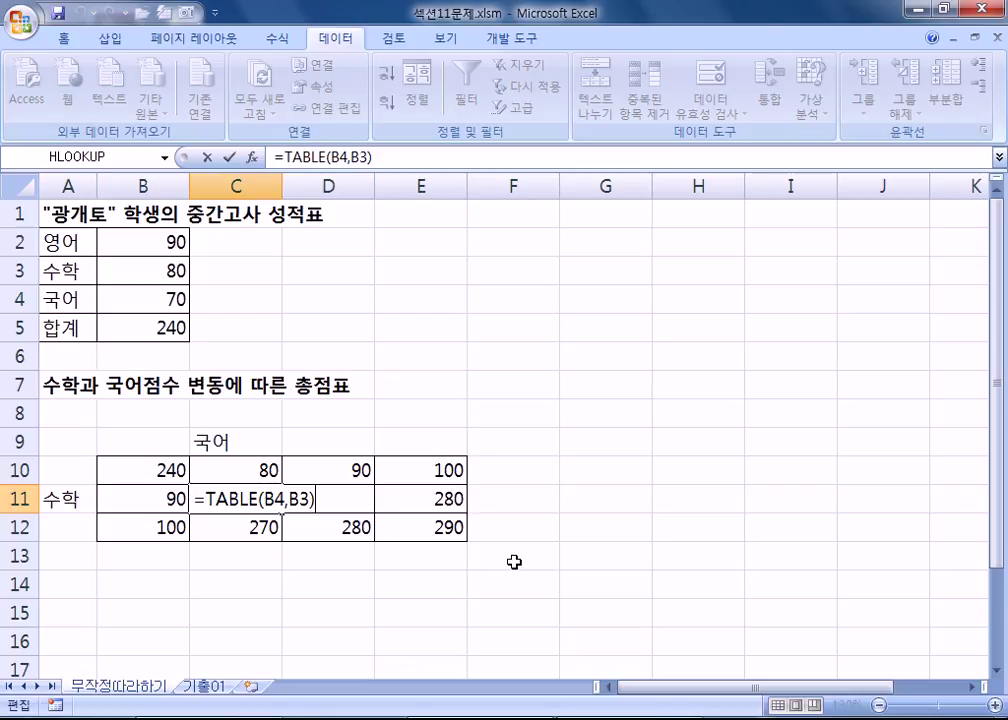
key("Escape")
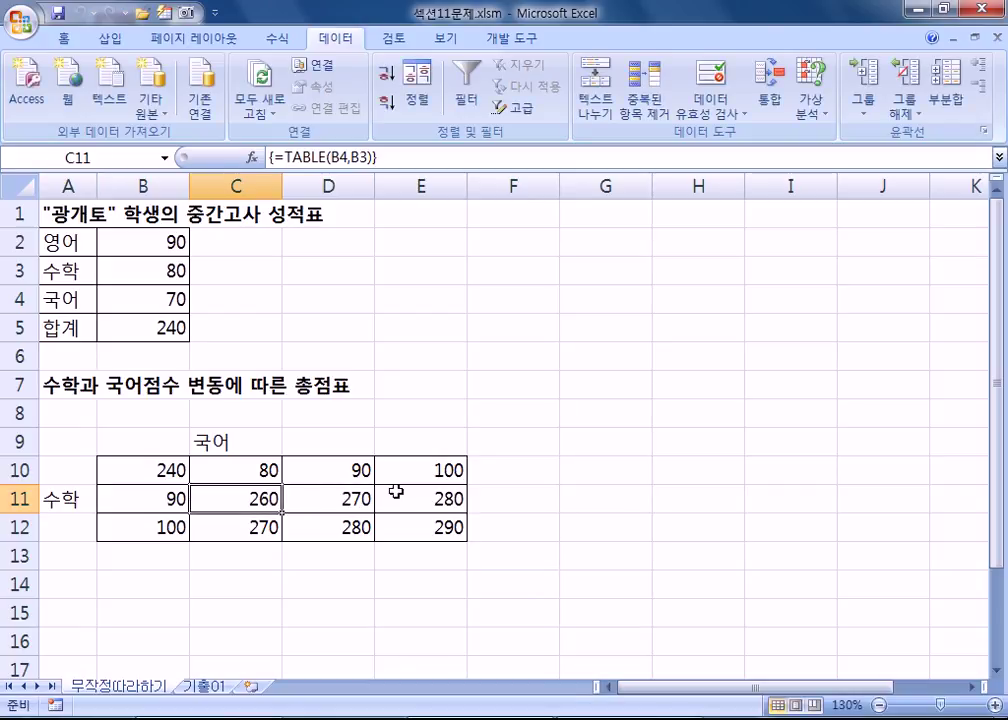
left_click_drag(204, 496, 450, 529)
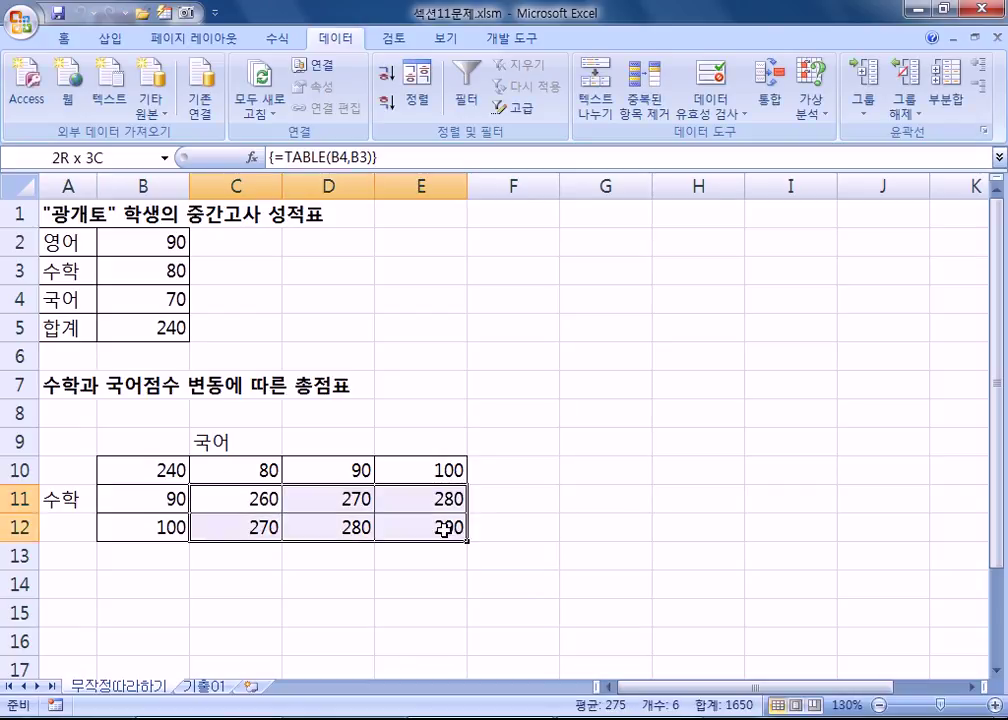
left_click(258, 450)
left_click(220, 472)
key("Down")
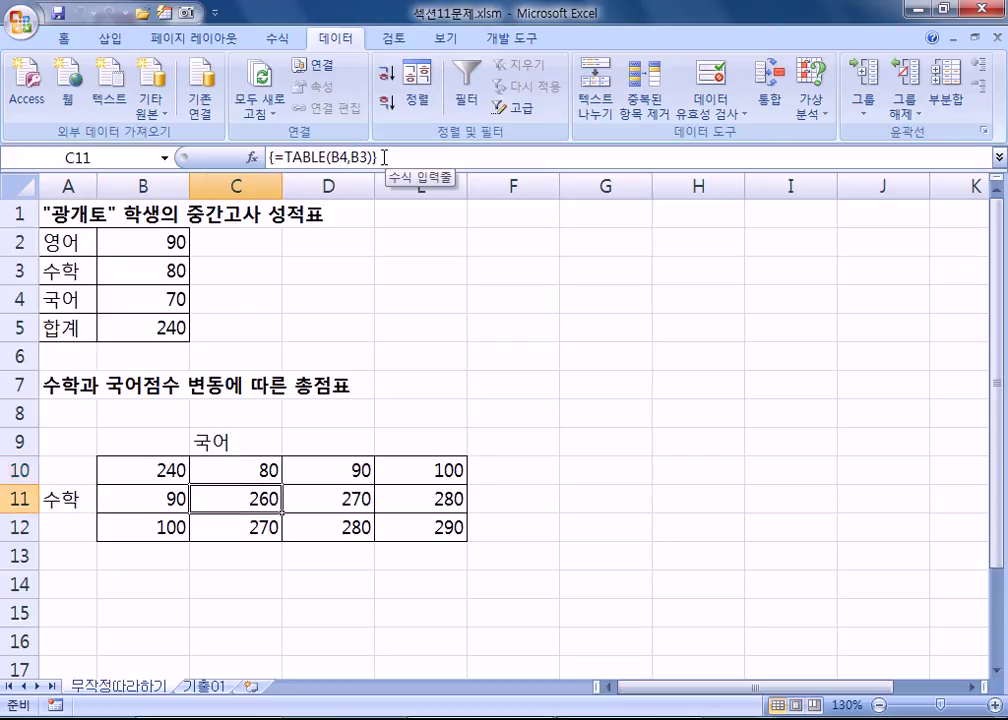
left_click_drag(218, 500, 400, 533)
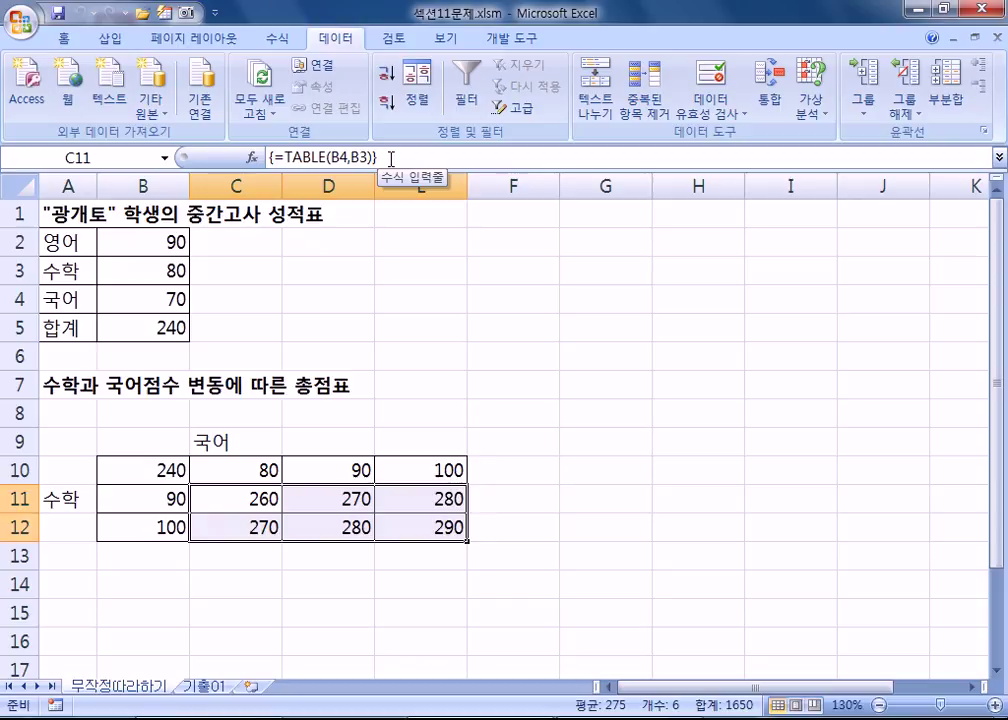
left_click(250, 500)
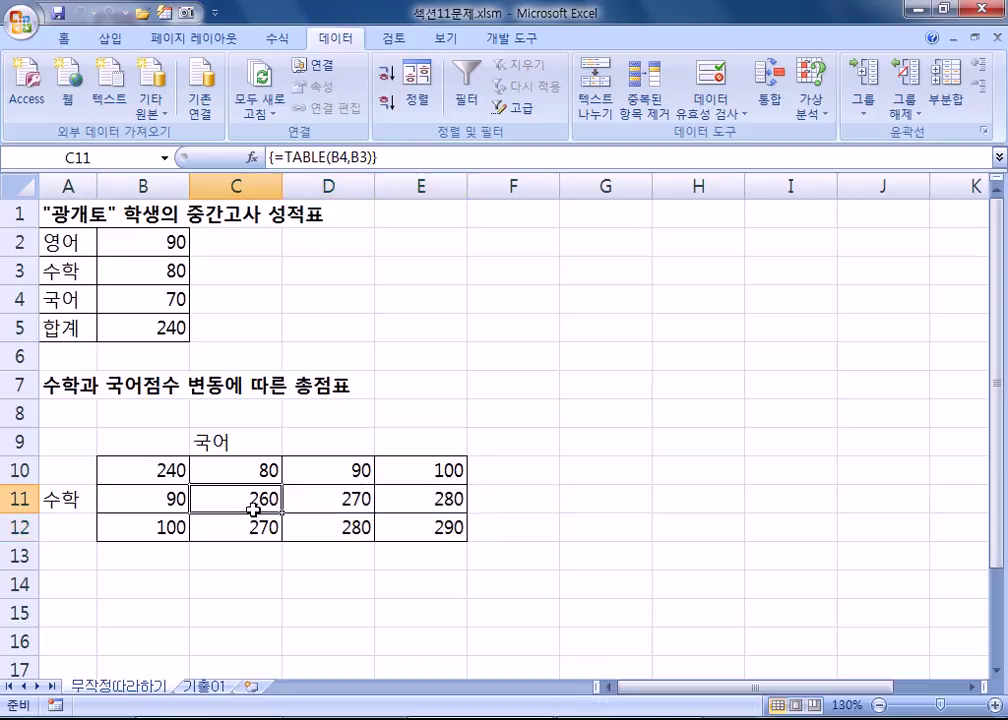
Step: Try to delete the single data table results in C11 and D11, and select the whole result range C11:E12
key("Delete")
left_click(535, 414)
left_click(350, 500)
key("Delete")
key("Return")
left_click_drag(234, 495, 433, 507)
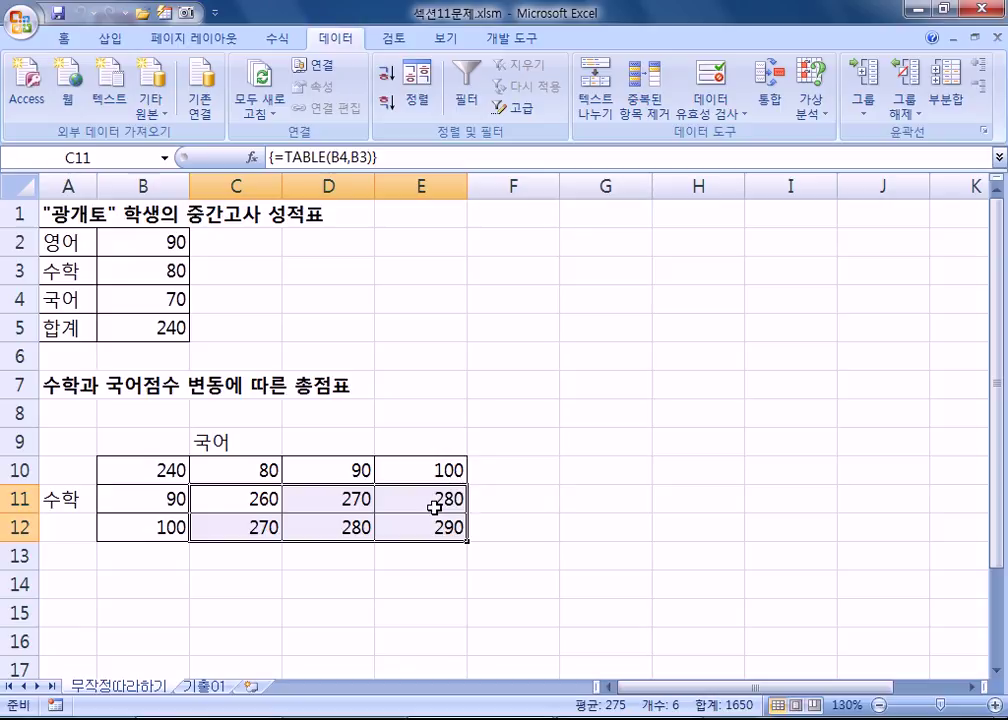
Step: On the 기출01 sheet, clear the repayment table results in C12:F18 and the linked repayment in B11
left_click(211, 687)
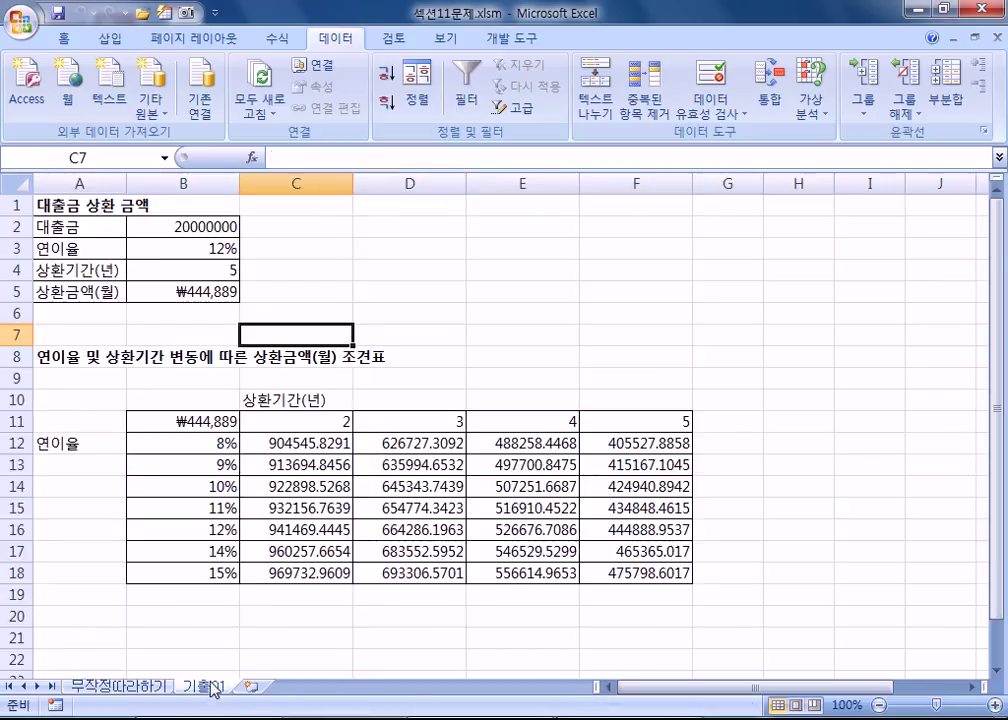
left_click_drag(257, 453, 656, 572)
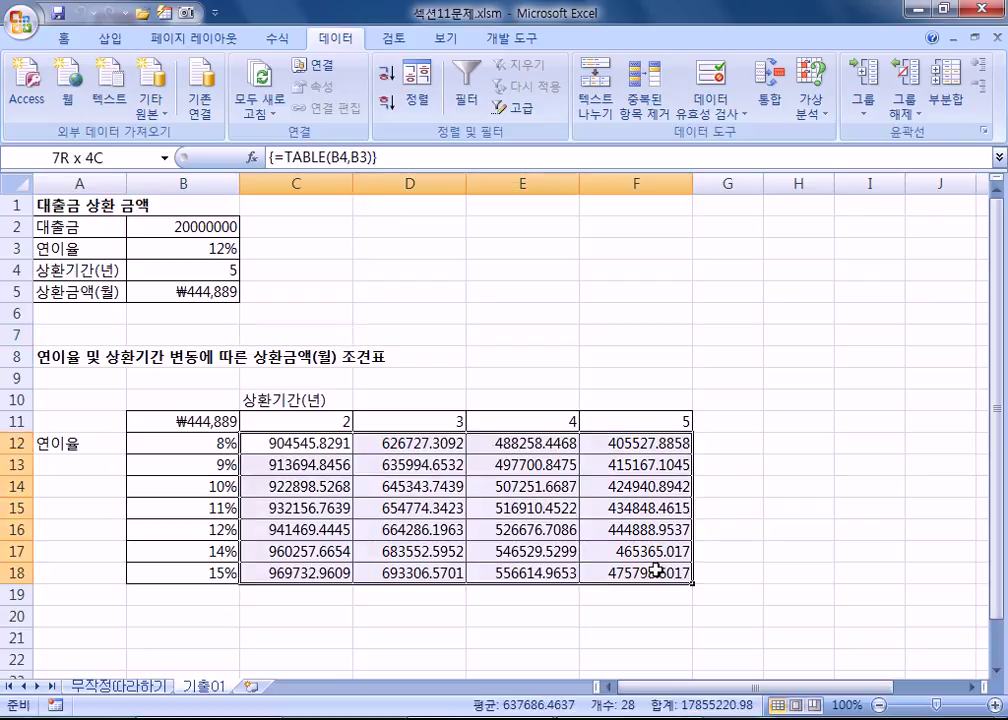
key("Delete")
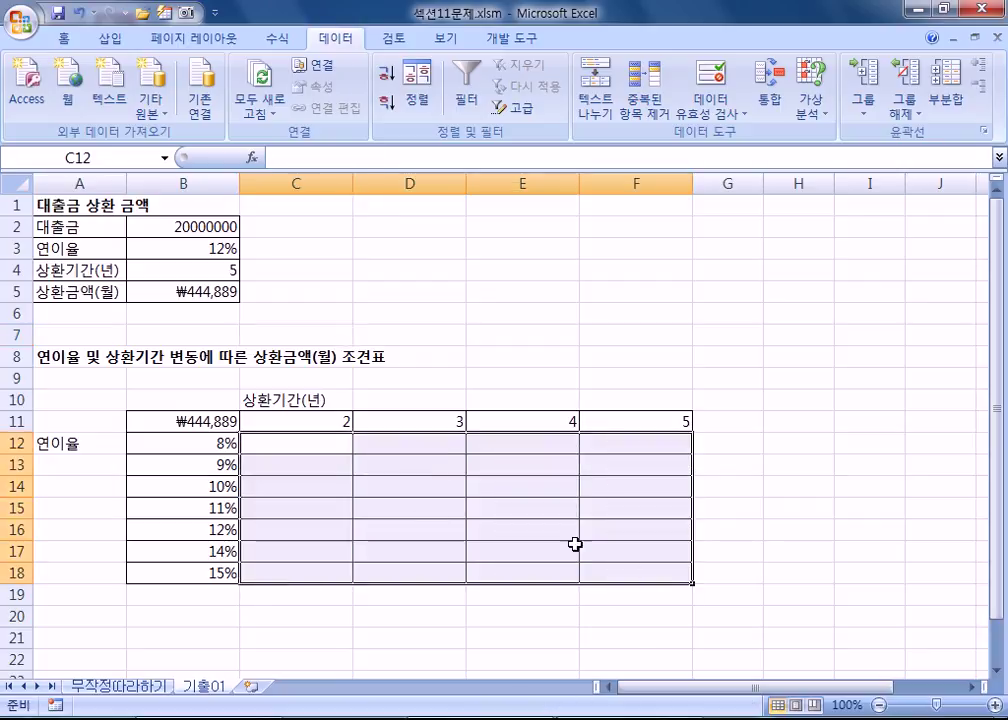
left_click(184, 425)
key("Delete")
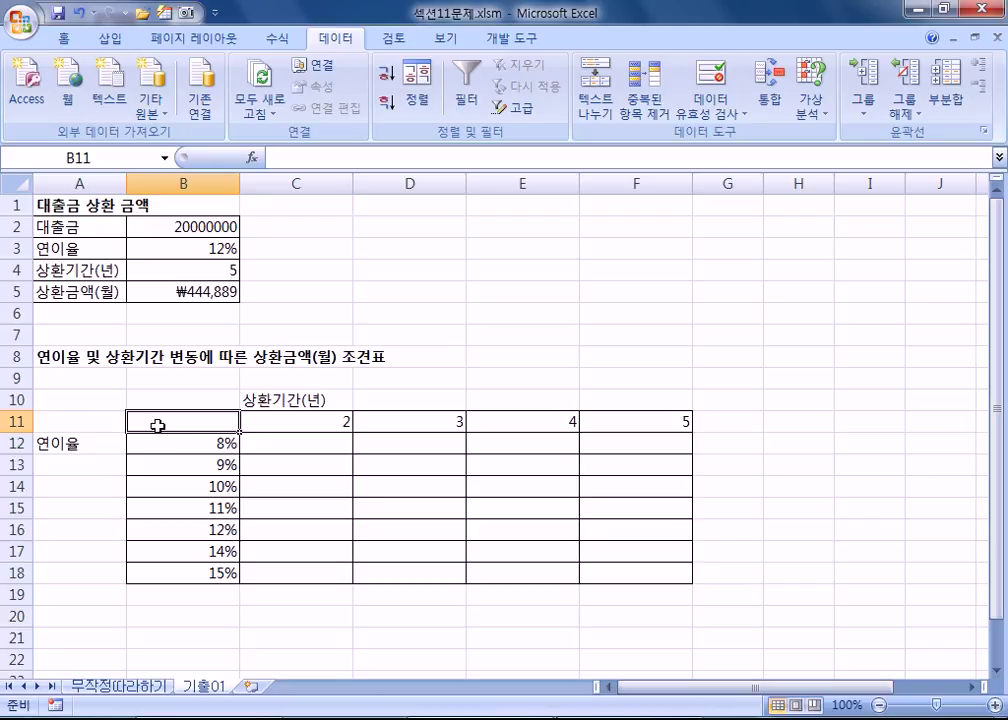
Step: Link B11, the corner cell of the repayment table, to the monthly repayment with the formula =B5
type("=")
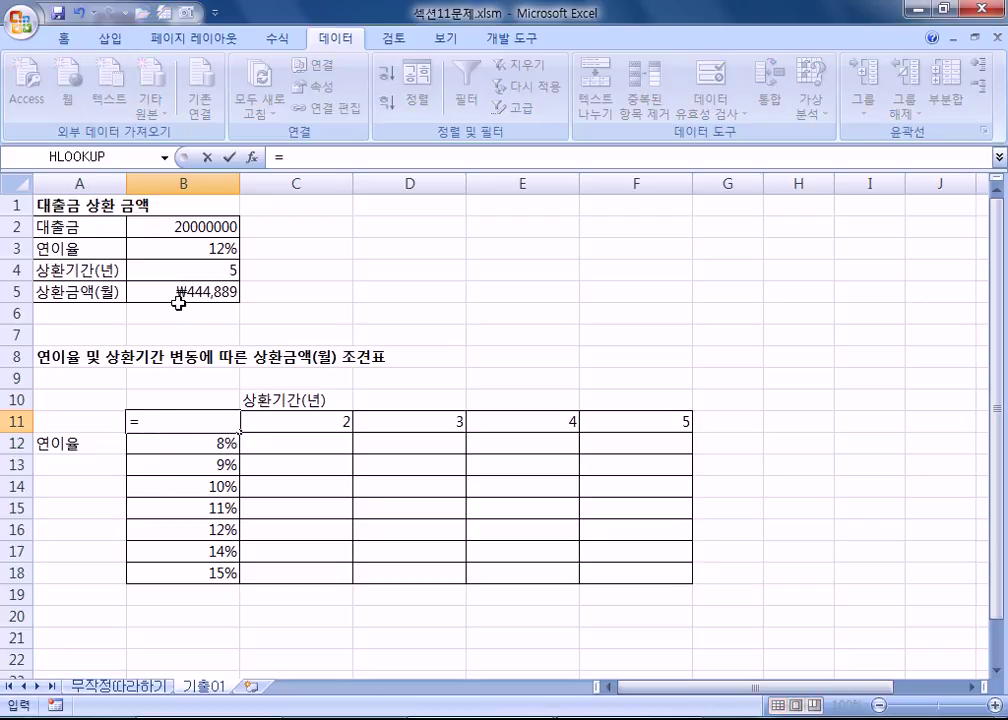
left_click(178, 292)
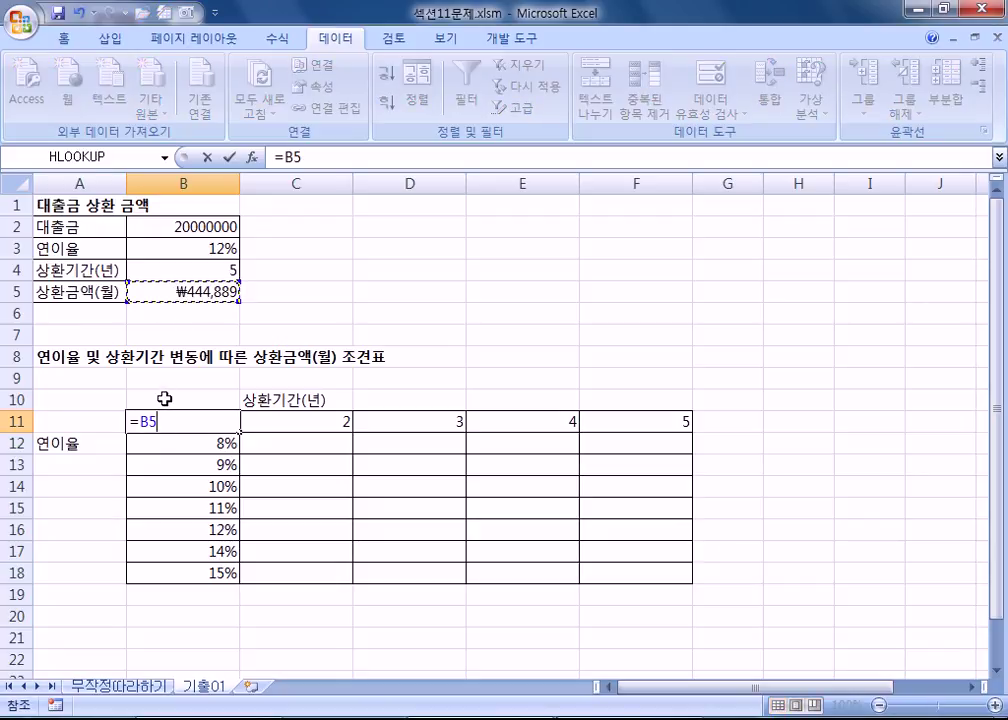
key("Return")
Step: Create a two-variable data table over B11:F18 with row input cell $B$4 and column input cell $B$3
left_click_drag(180, 421, 643, 570)
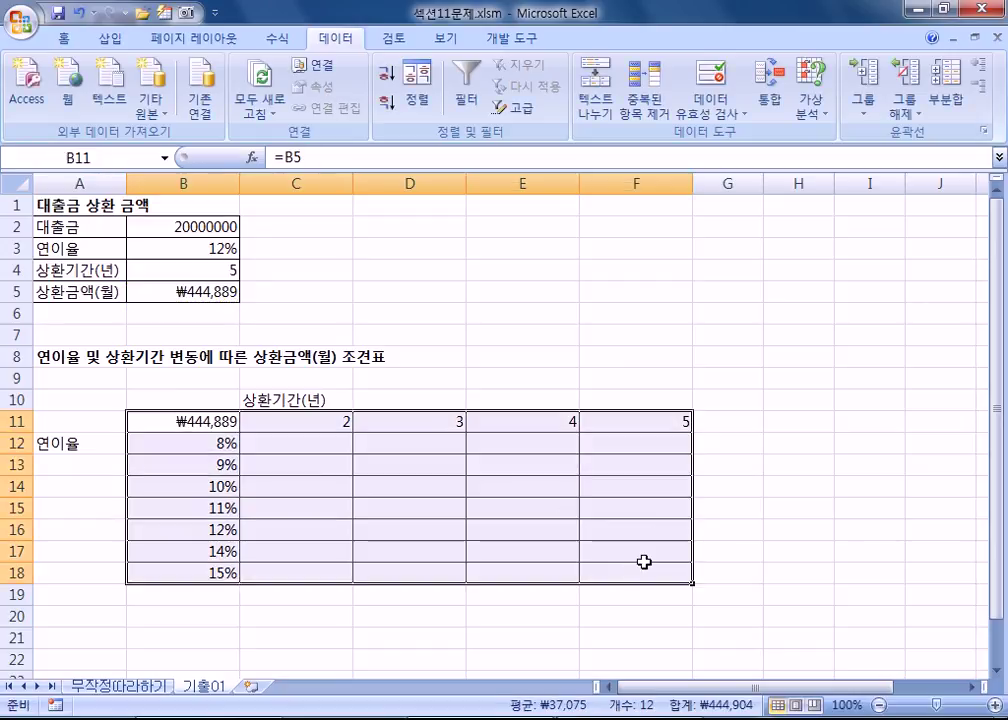
left_click(812, 108)
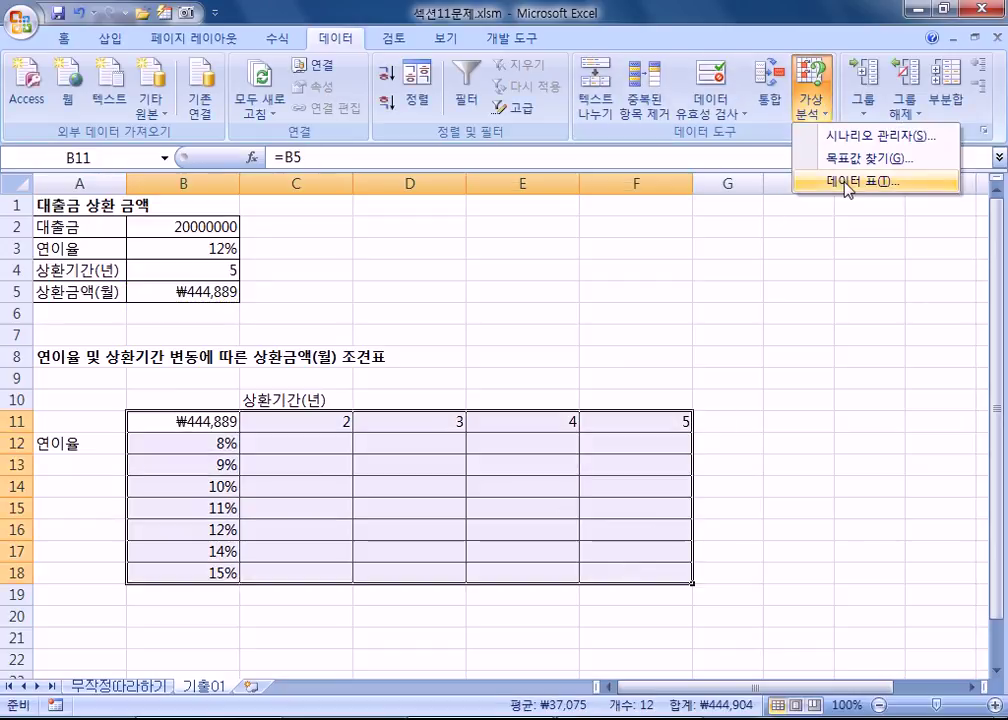
left_click(846, 182)
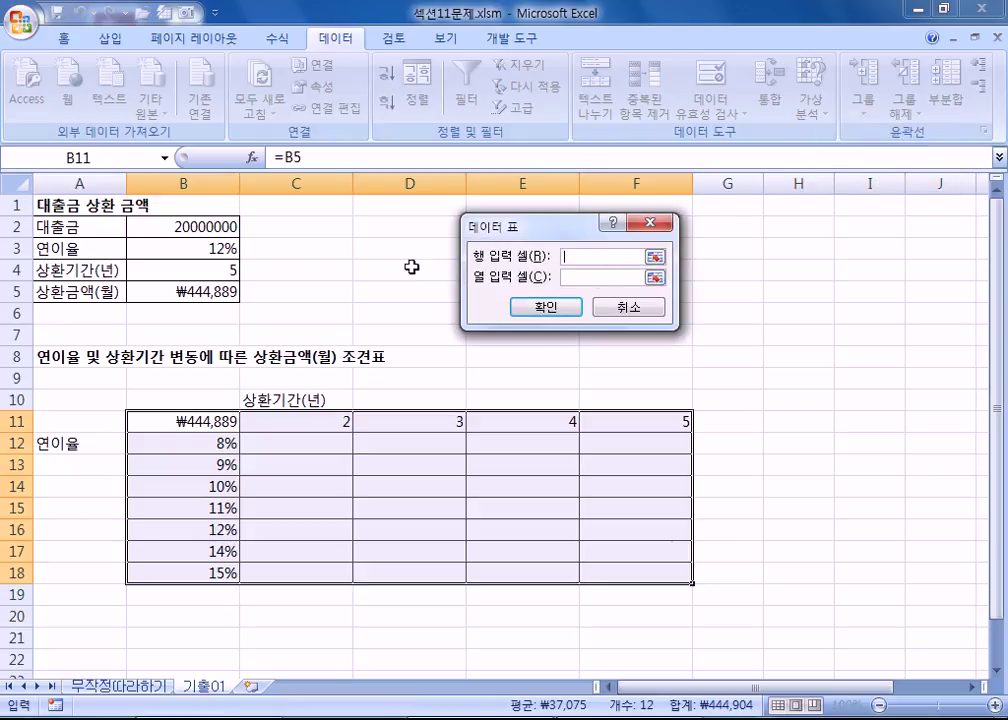
left_click(205, 270)
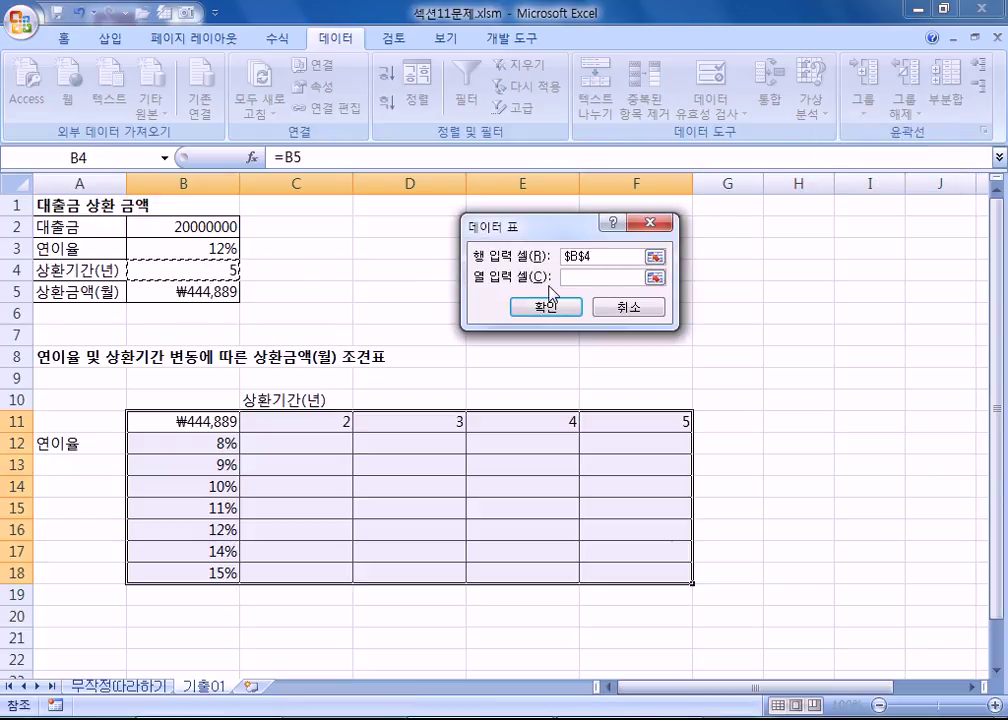
left_click(585, 277)
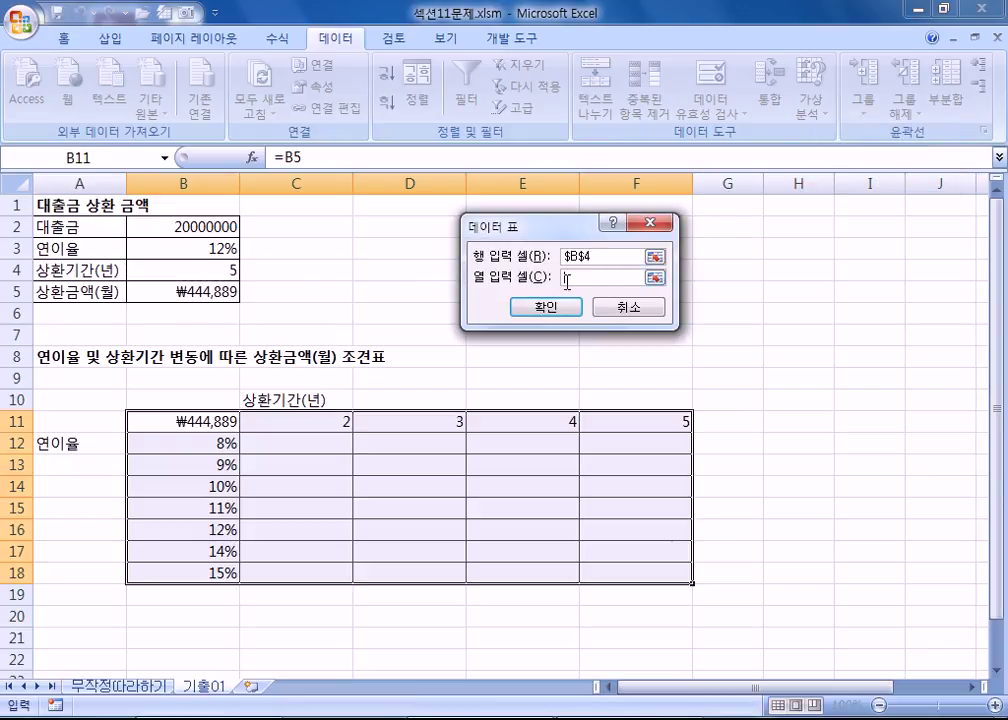
left_click(204, 260)
left_click(225, 248)
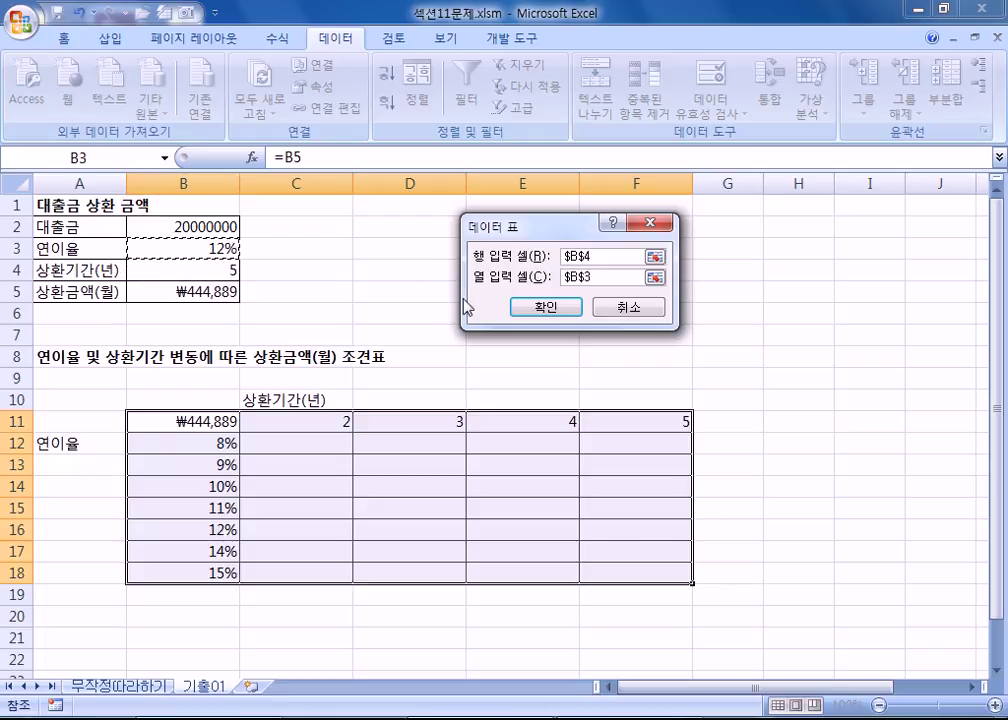
left_click(545, 308)
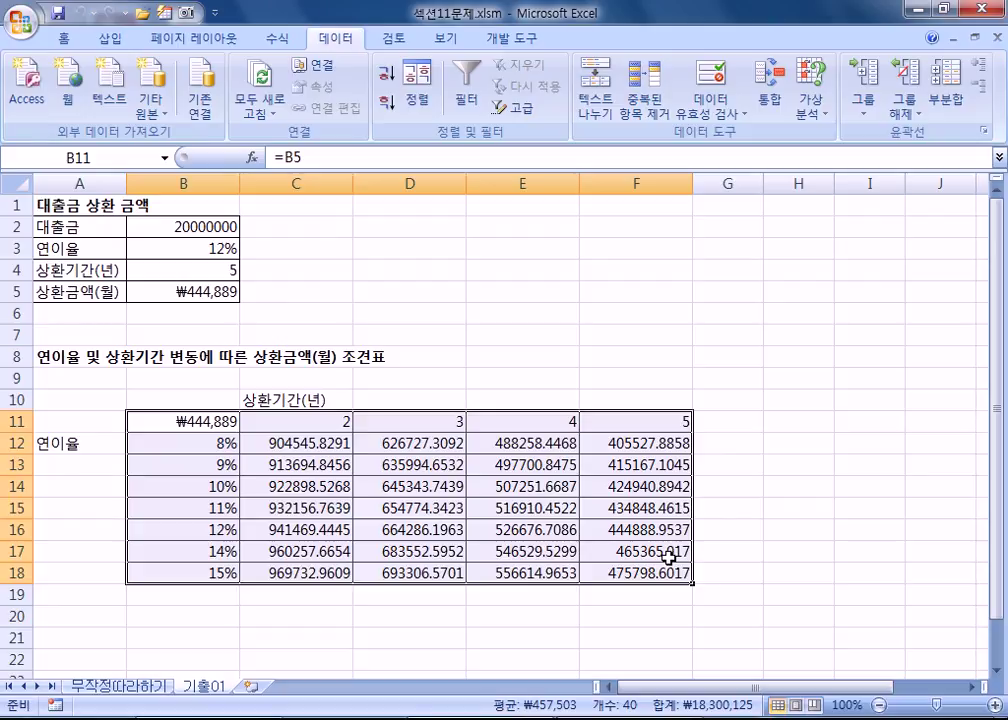
Step: Examine the PMT formula in B5 and the loan amount, annual rate and repayment period cells it references
left_click(176, 293)
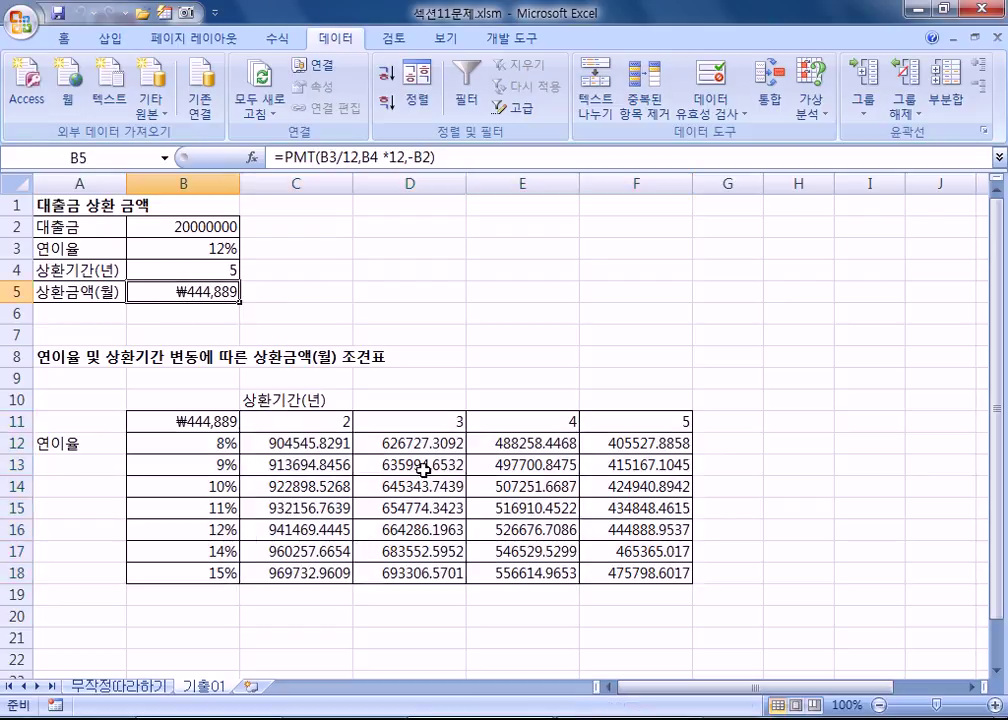
key("F2")
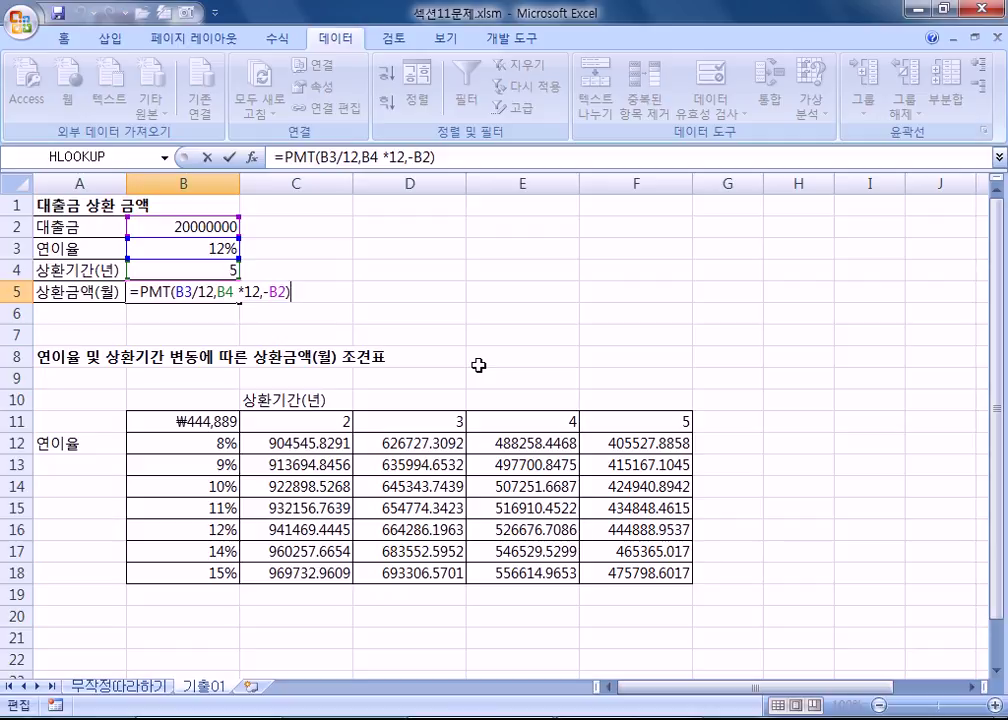
key("Escape")
scroll(300, 262, "up", 4, "ctrl")
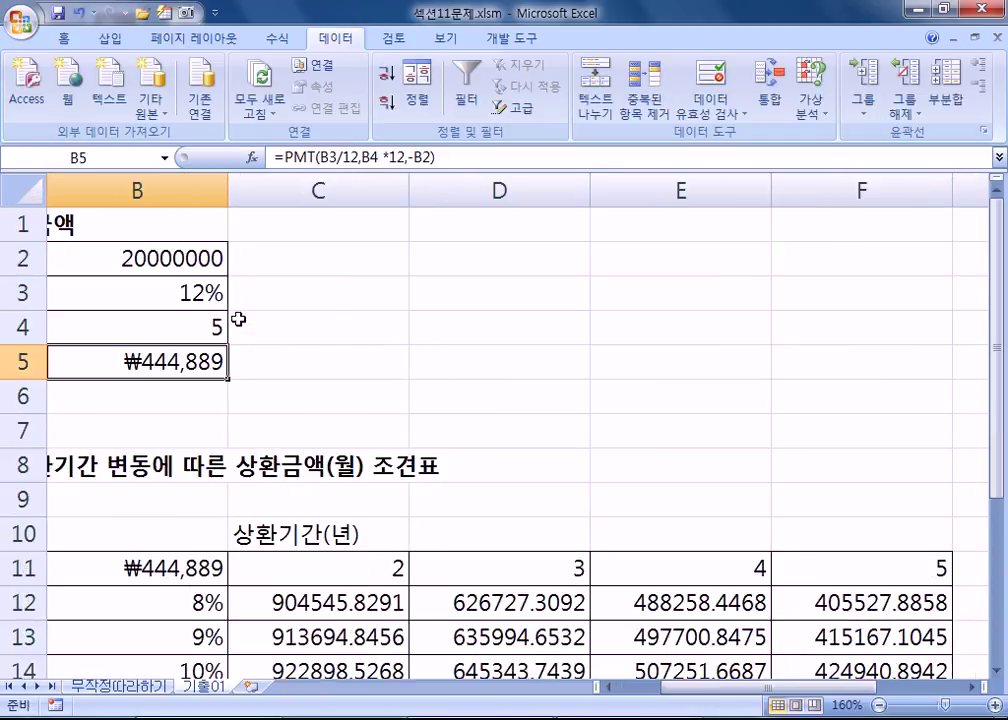
key("Left")
key("Right")
key("F2")
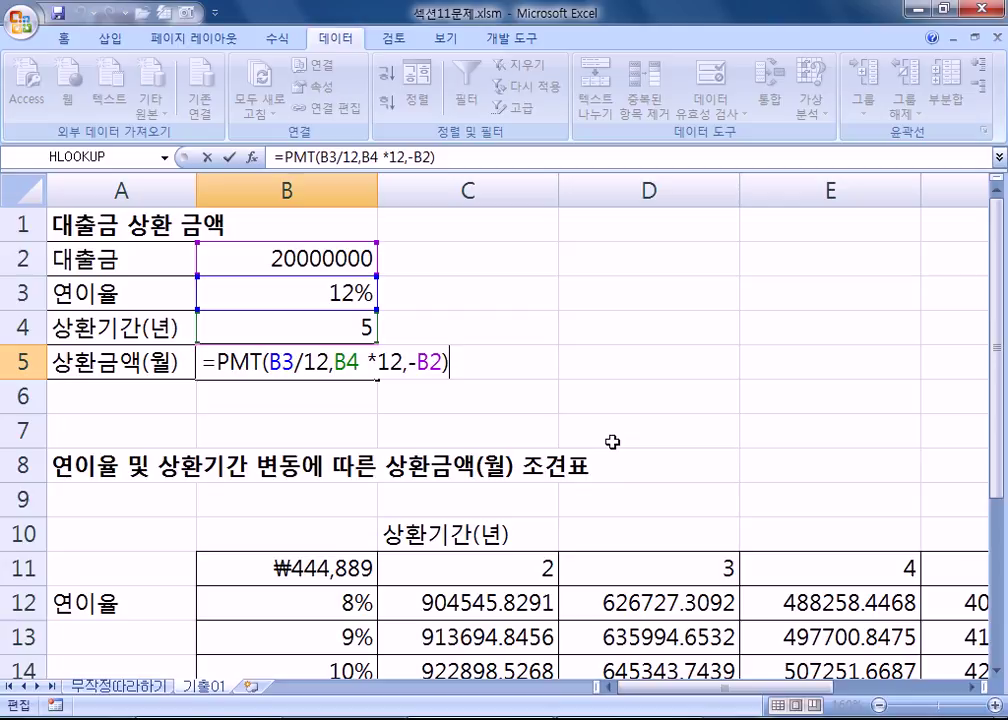
key("ctrl+Return")
left_click(274, 256)
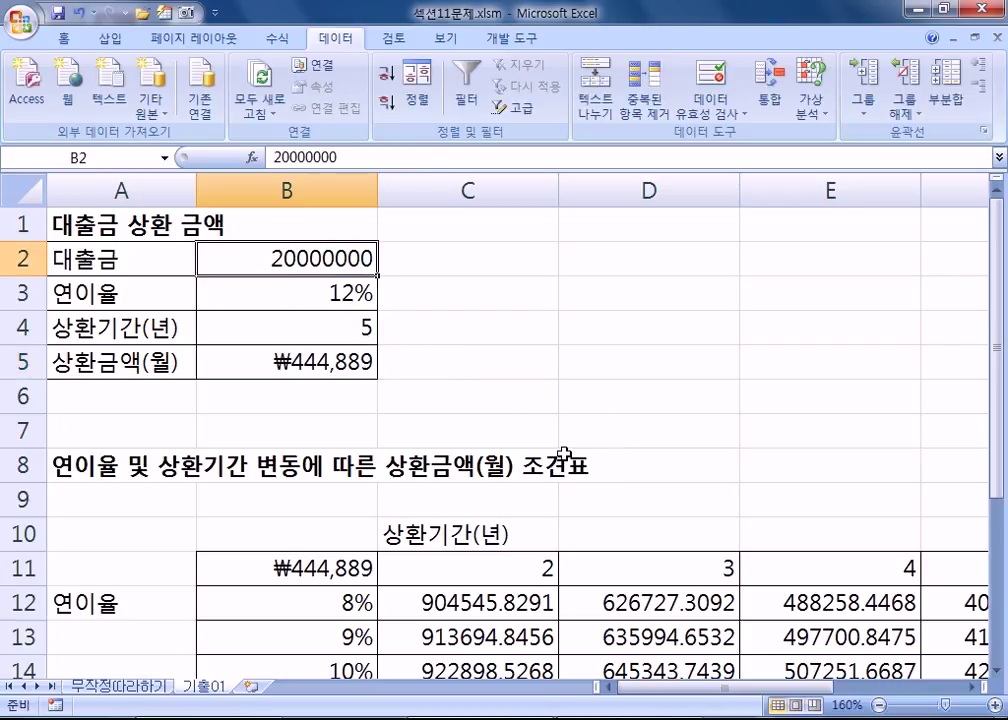
left_click(345, 334)
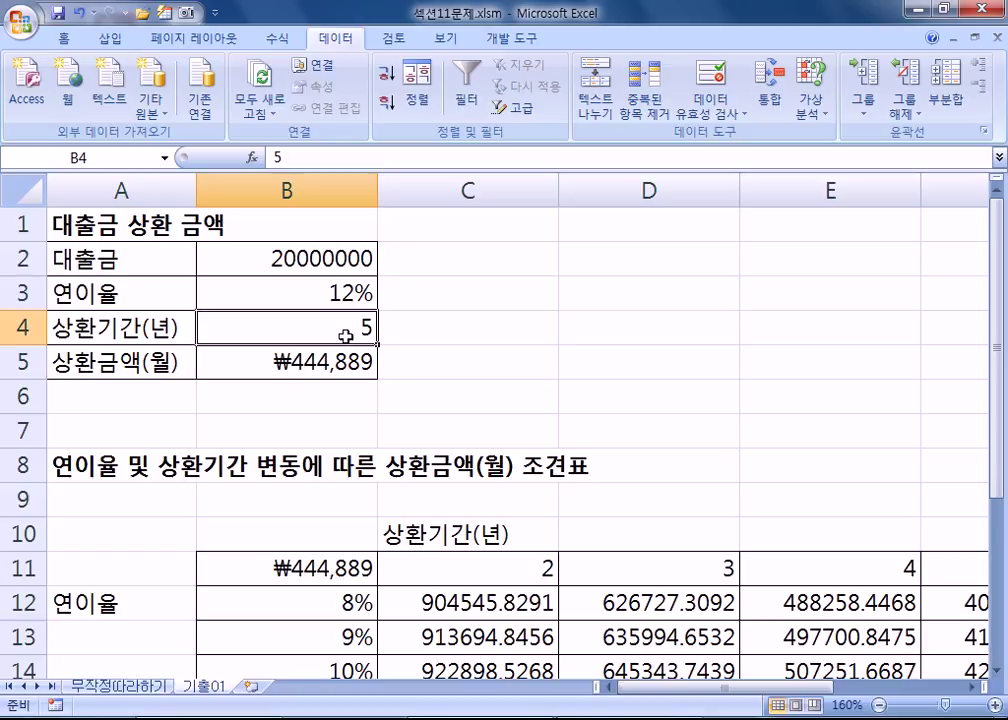
left_click(296, 294)
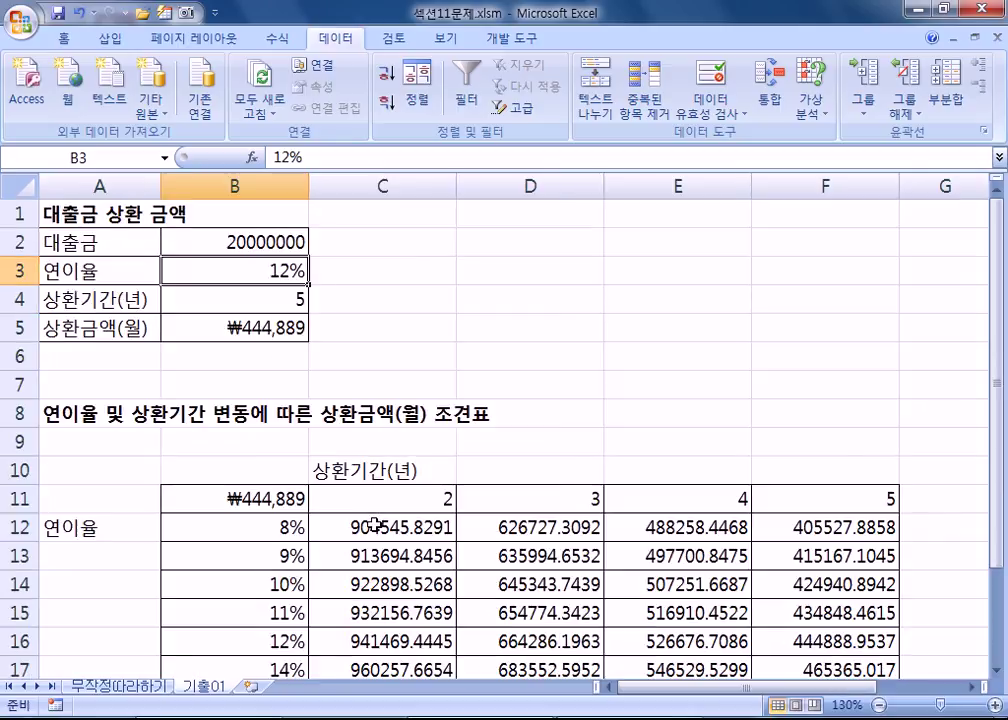
scroll(360, 535, "down", 5)
scroll(363, 529, "up", 2)
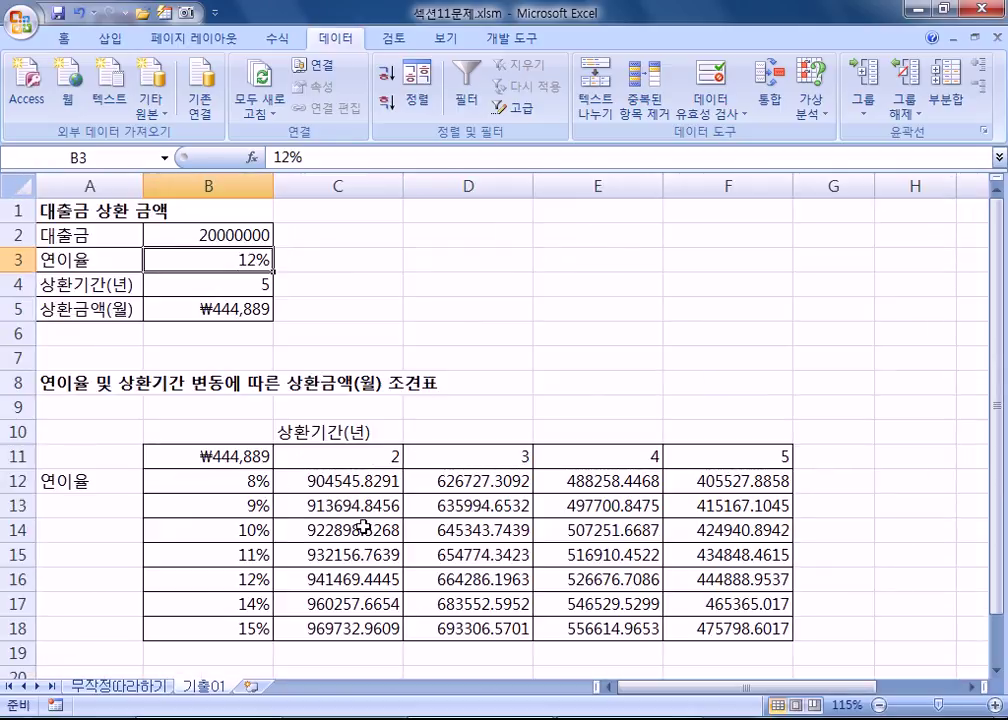
Step: Set the repayment periods in C11:F11 to 5, 10, 15 and 20 years
left_click(385, 456)
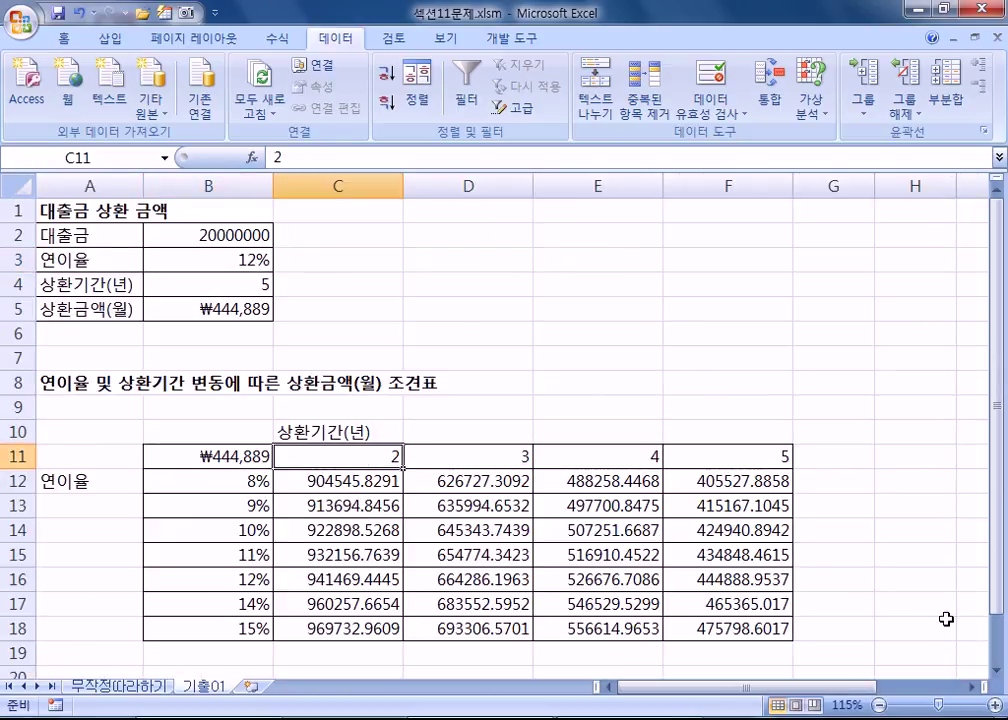
type("5")
key("Tab")
type("10")
key("Tab")
type("1")
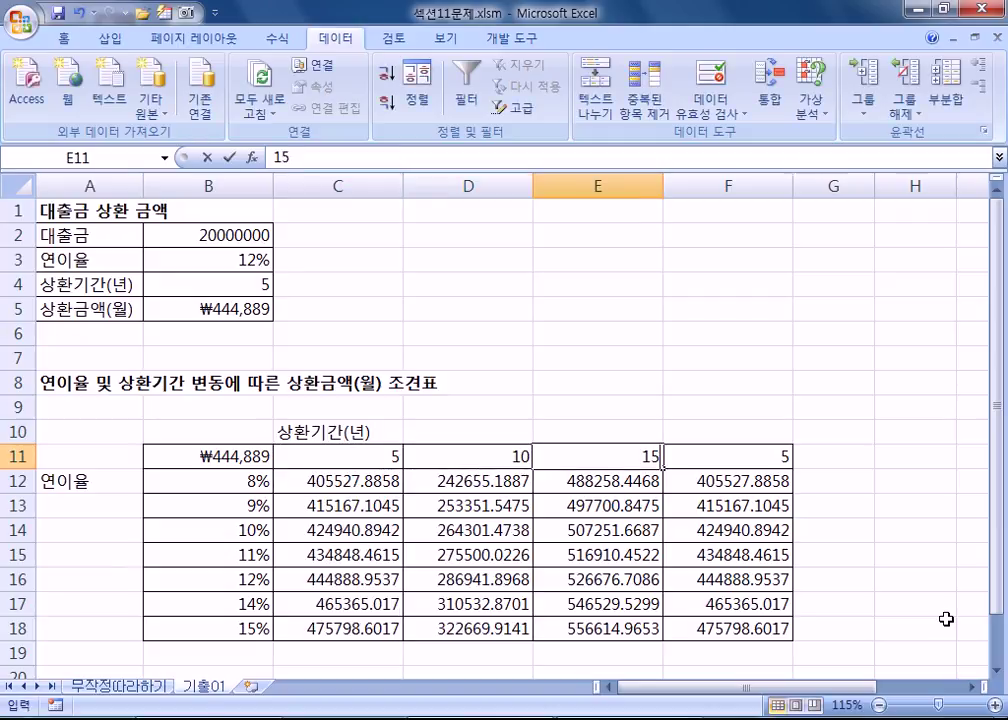
type("5")
key("Tab")
type("20")
key("Return")
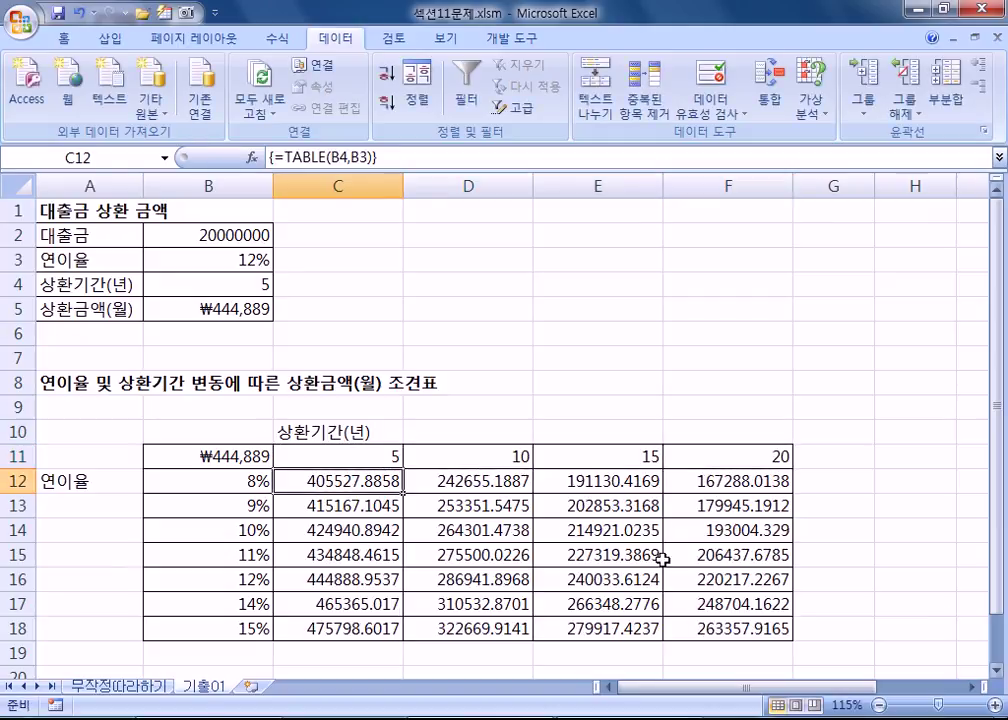
Step: Compare the recalculated repayments in C12:F18 across the periods and rates, checking them against the loan amount in B2
left_click_drag(346, 456, 461, 456)
left_click_drag(405, 486, 689, 622)
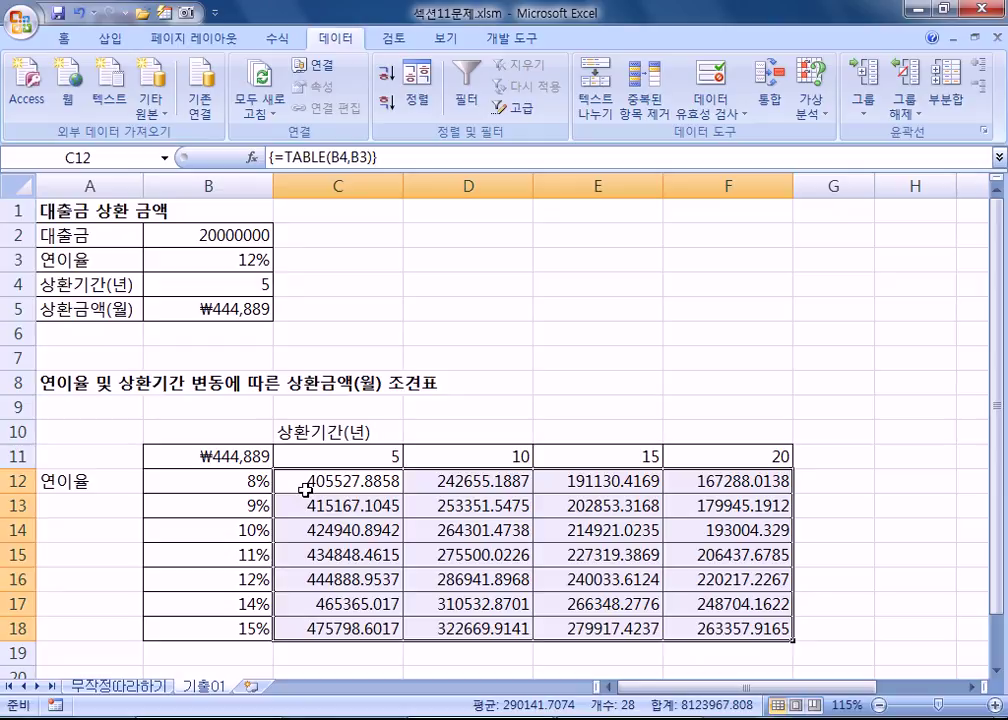
left_click(225, 231)
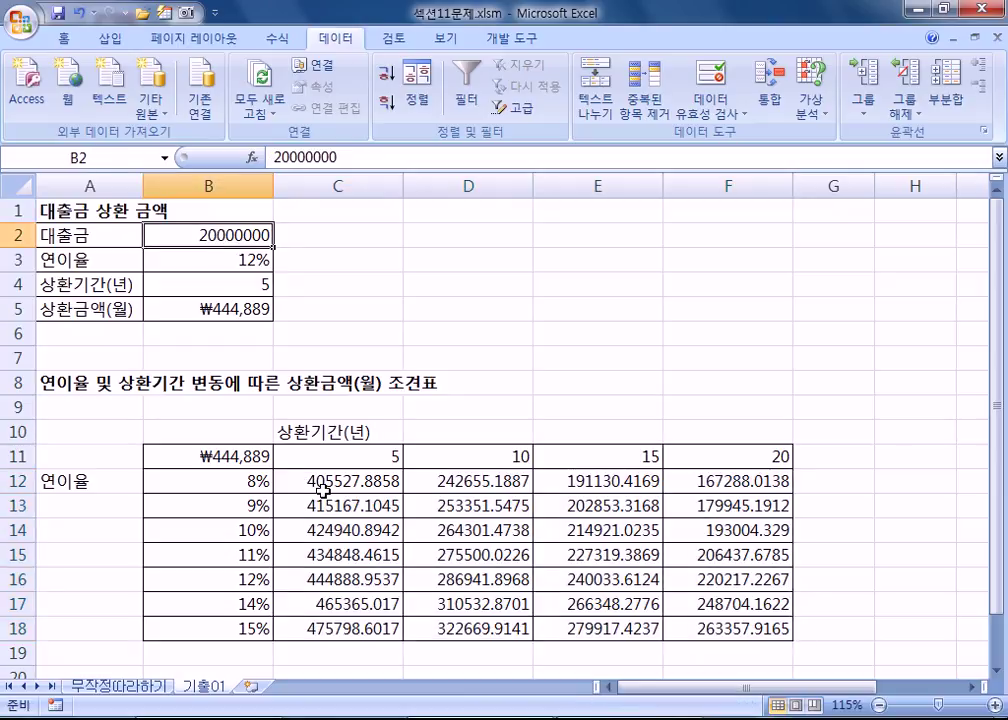
left_click(316, 481)
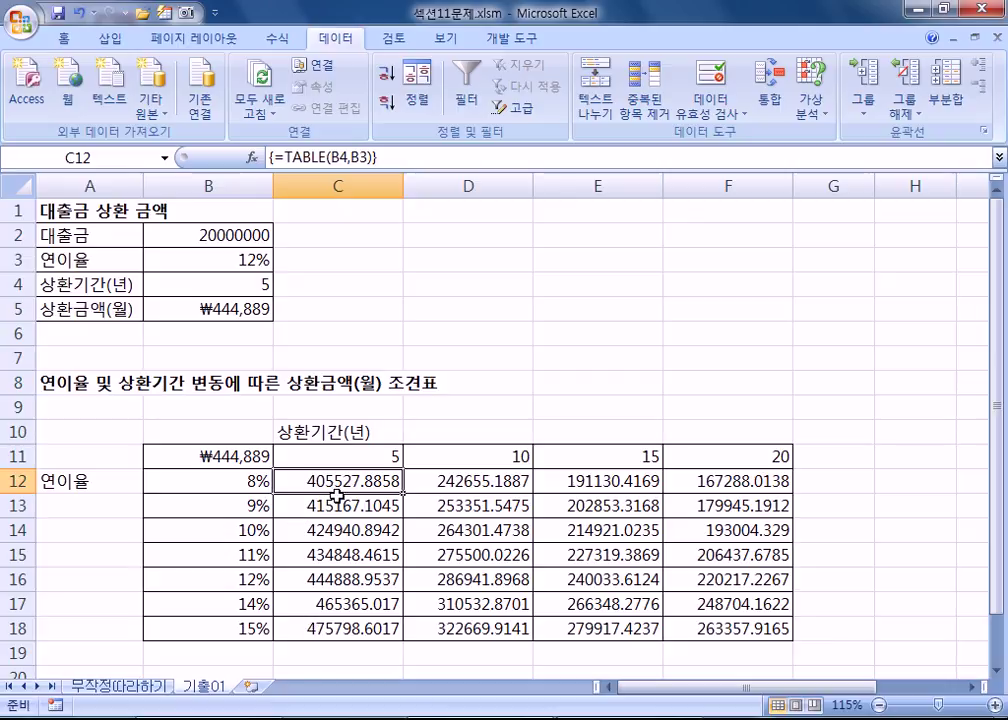
left_click_drag(688, 481, 688, 627)
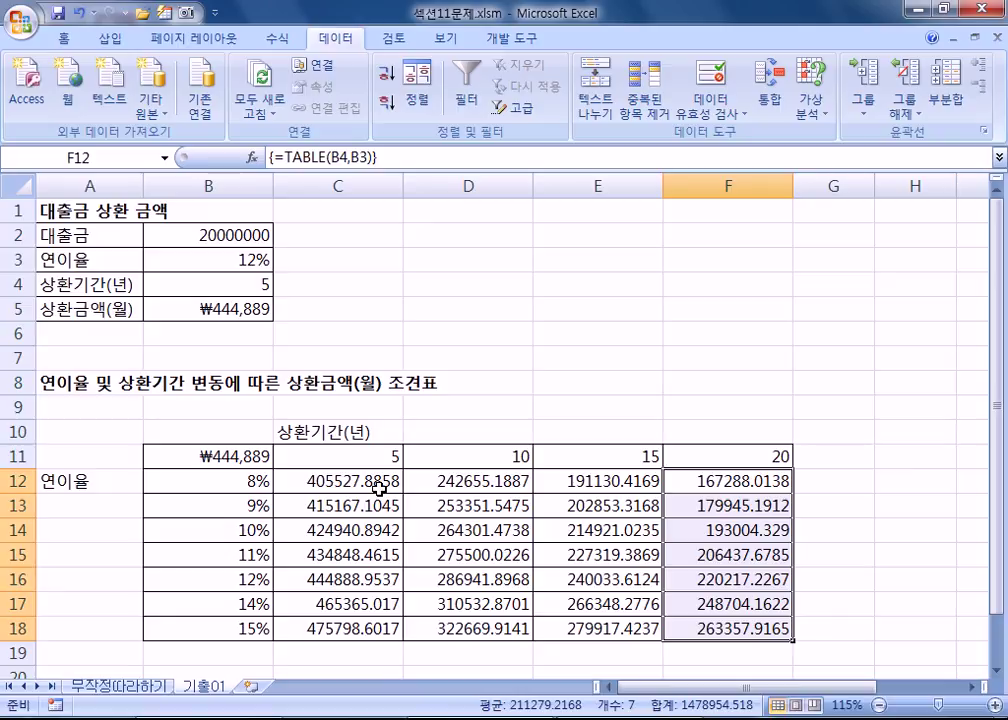
Step: Restore the repayment periods in C11:F11 to 2, 3, 4 and 5 years
key("Up")
type("5")
key("Left")
type("4")
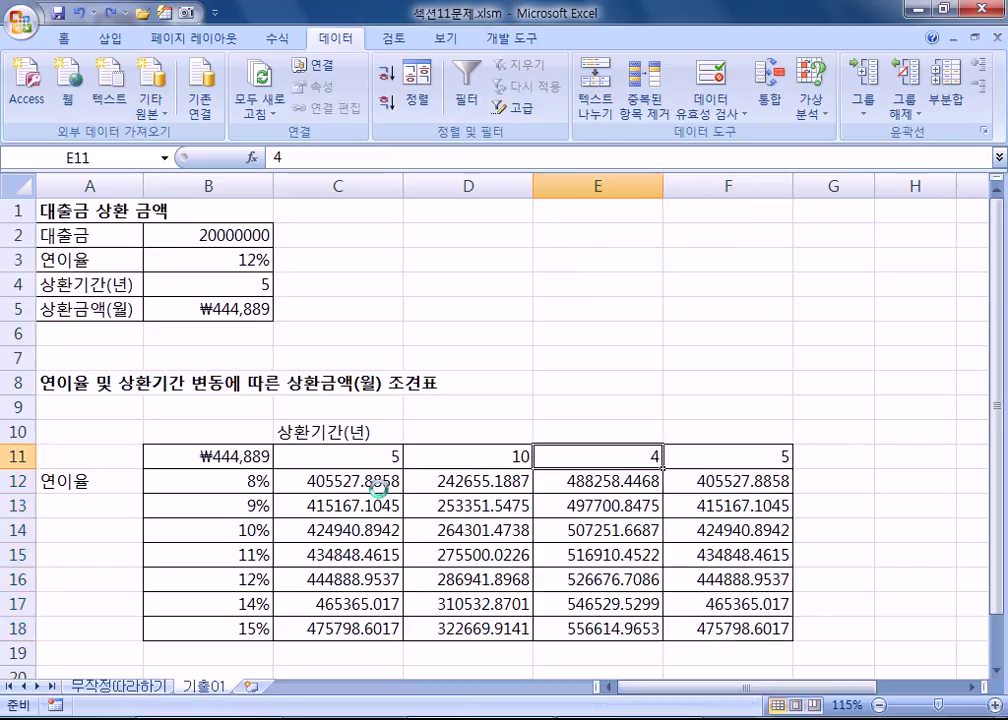
key("Left")
type("3")
key("Left")
type("2")
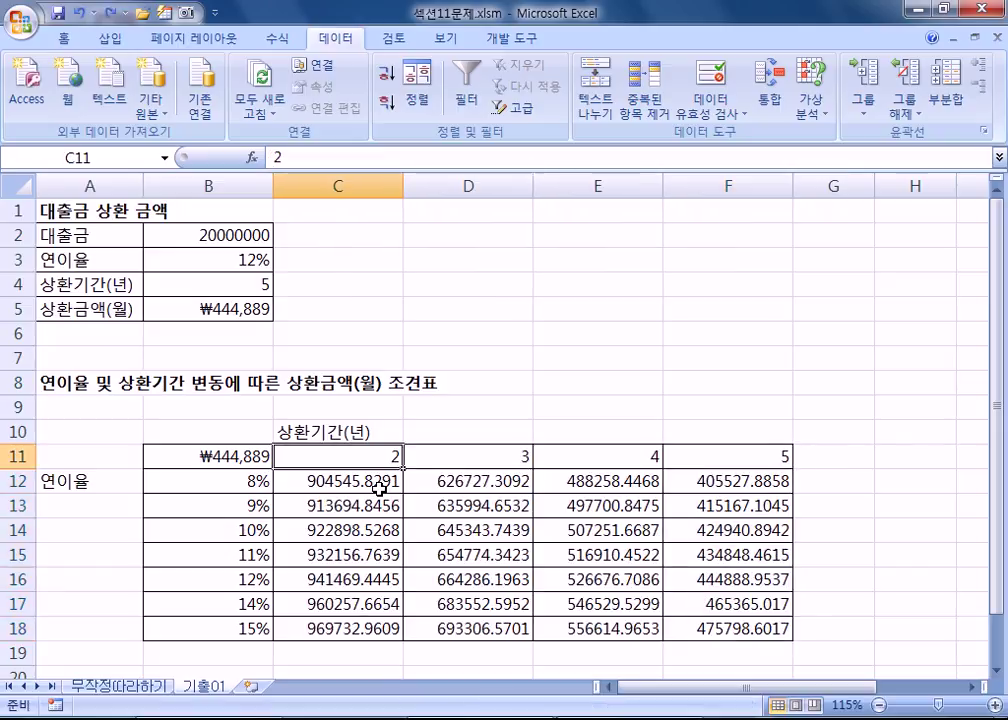
Step: Open the PMT formula in B5 and examine its rate argument B3/12 and its period argument B4*12
left_click(224, 336)
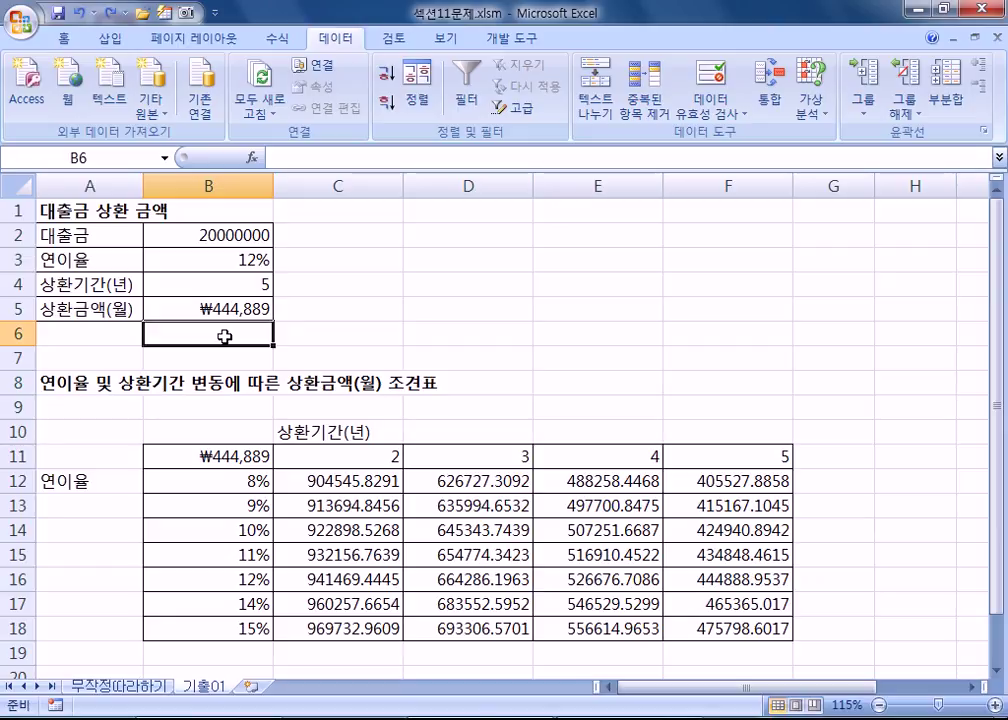
double_click(189, 309)
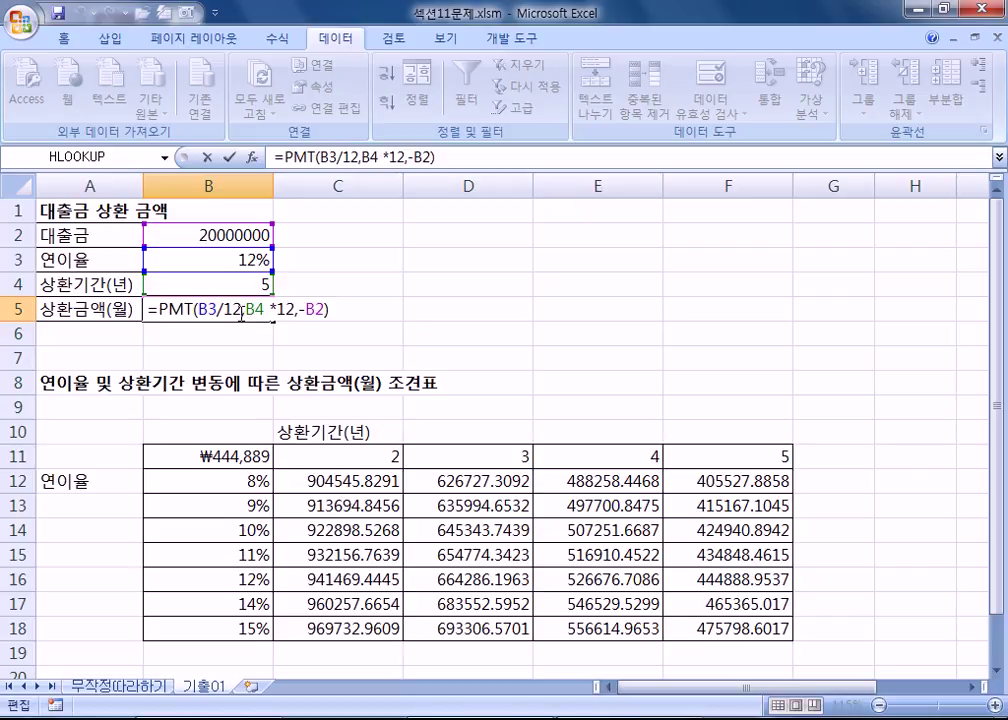
left_click_drag(244, 309, 197, 309)
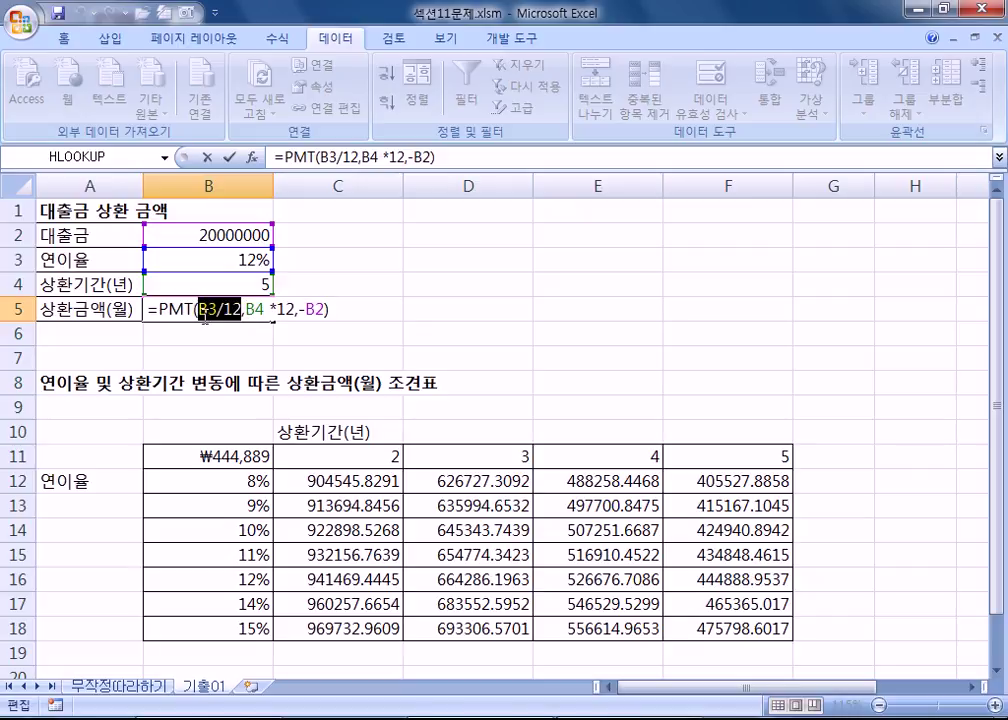
left_click(258, 309)
double_click(258, 309)
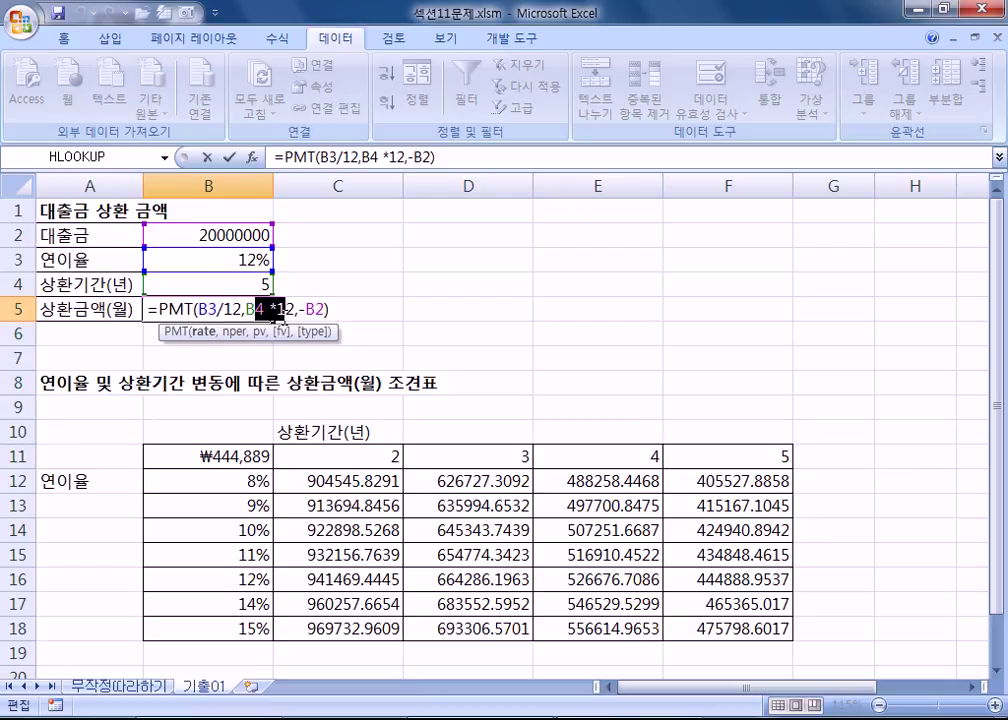
left_click(258, 309)
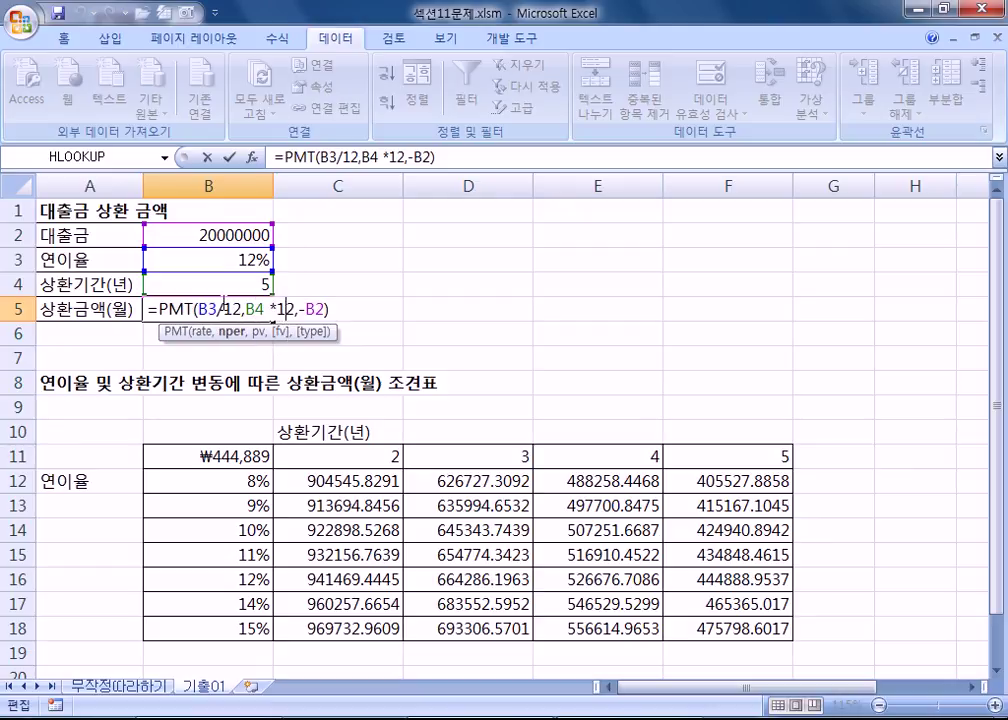
left_click(228, 310)
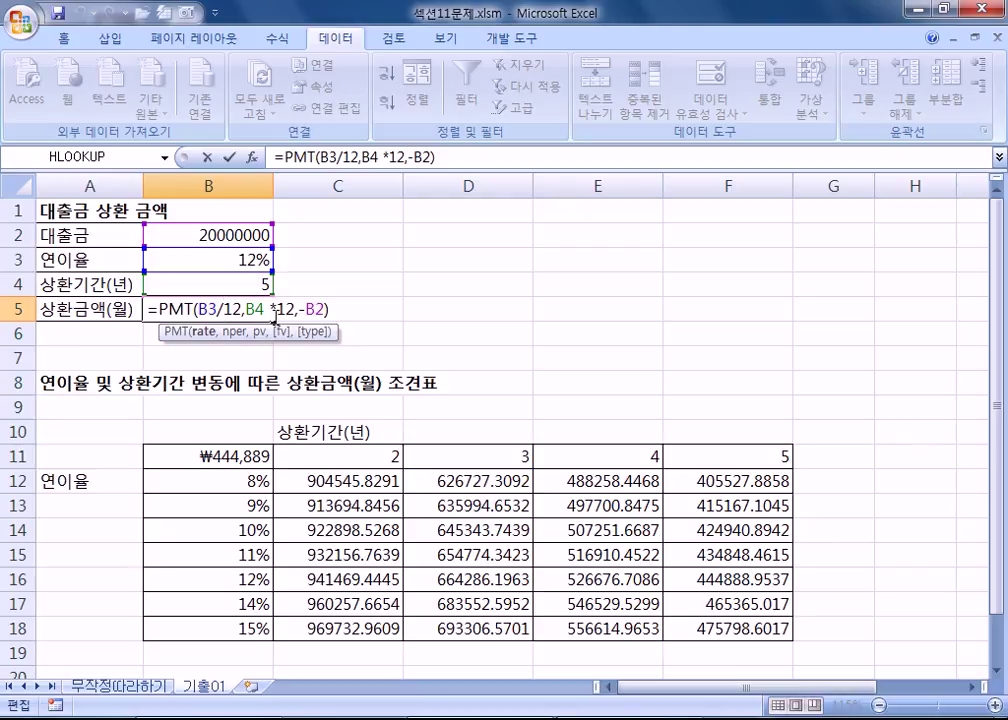
key("Right")
key("Right")
key("Right")
key("Right")
key("Right")
key("Right")
key("Right")
key("Right")
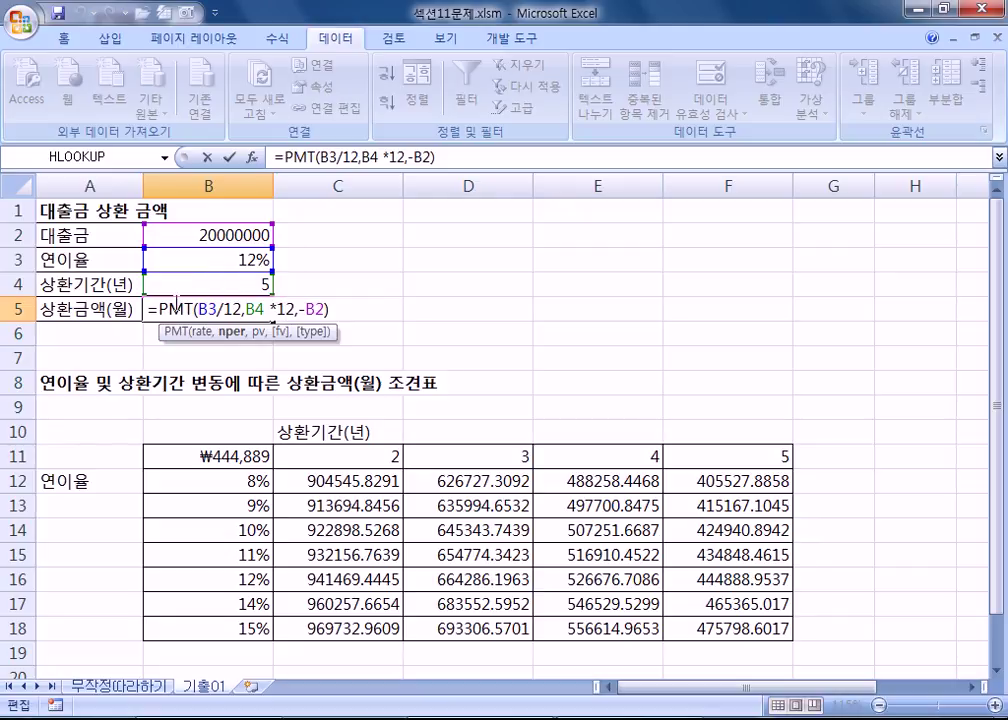
Step: Review the /12 and *12 monthly conversions in the PMT formula of B5, and close the formula
left_click_drag(216, 309, 244, 309)
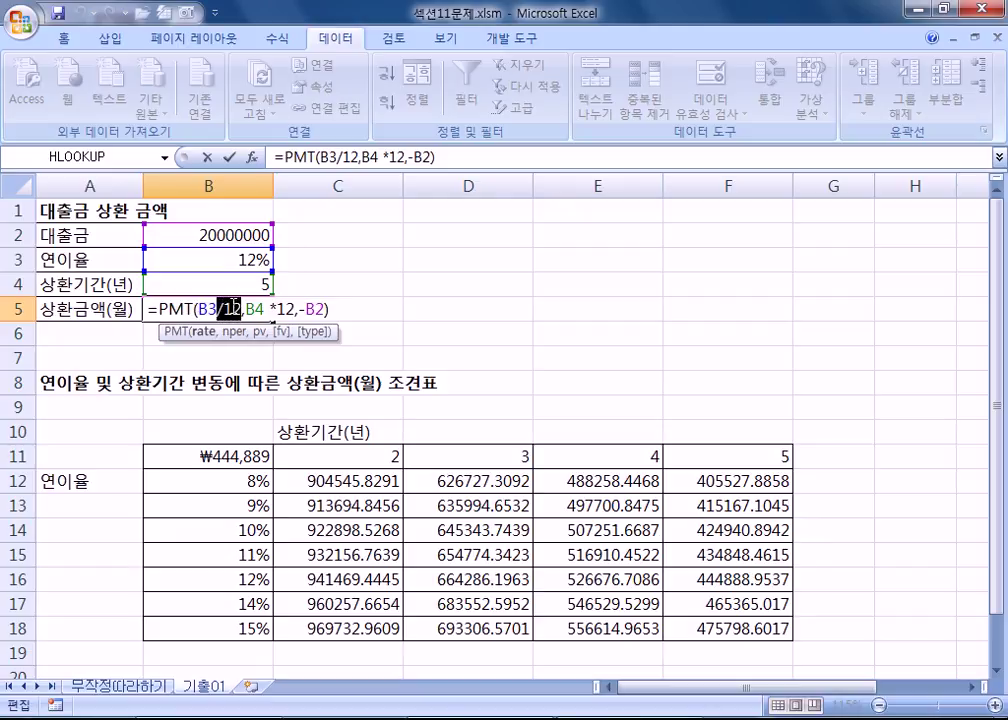
double_click(283, 310)
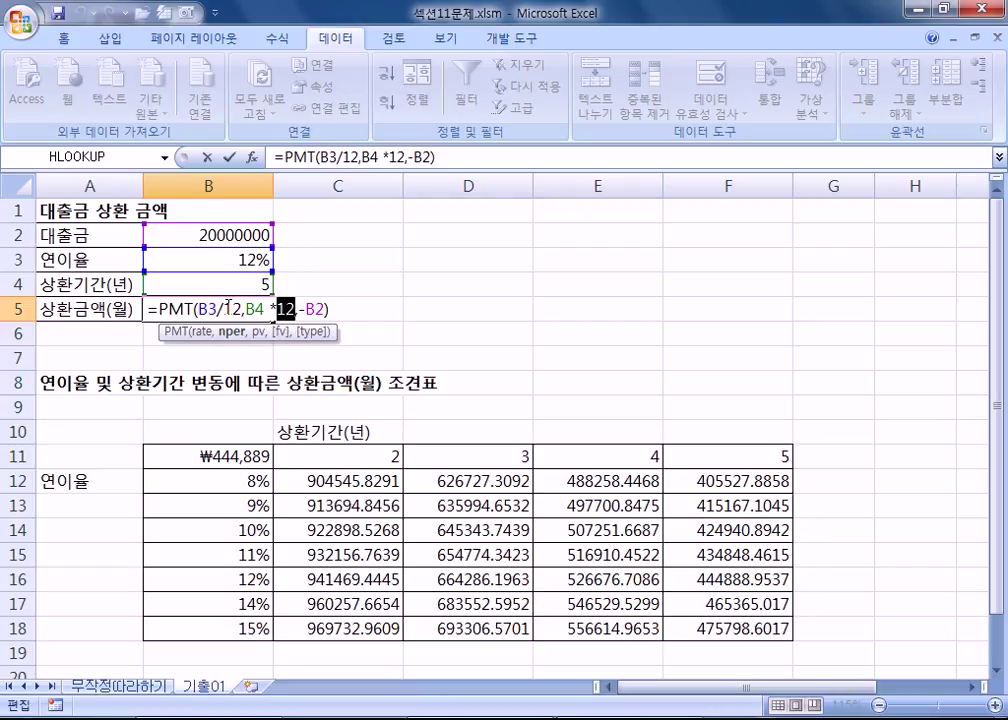
double_click(231, 310)
left_click(232, 310)
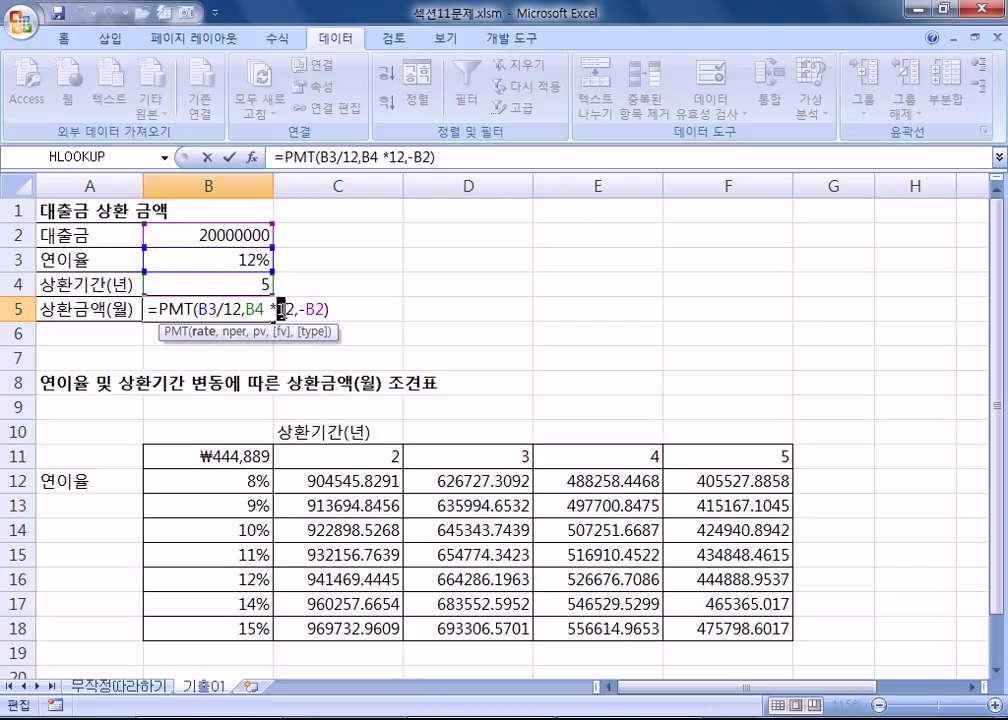
left_click_drag(277, 313, 283, 312)
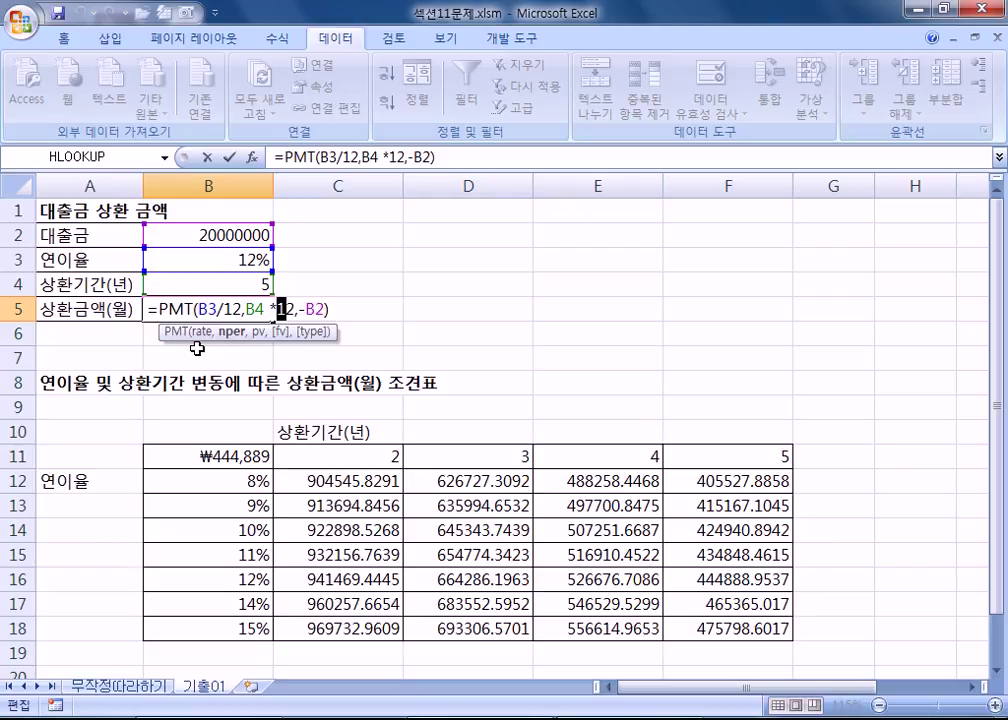
key("Left")
key("Left")
key("Left")
key("Left")
key("Left")
key("Left")
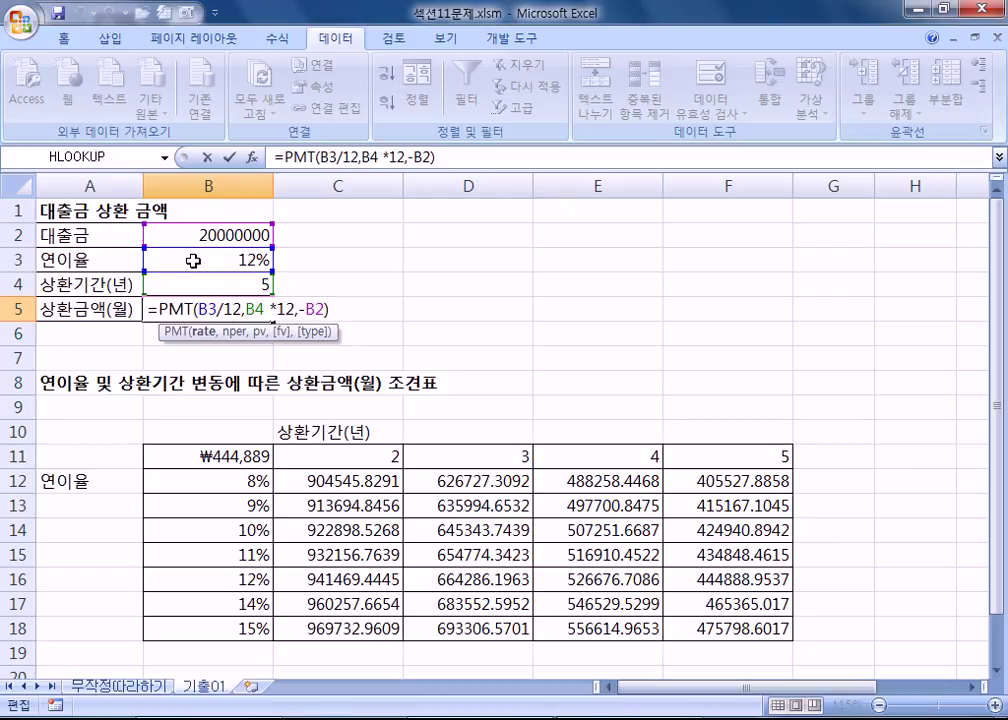
key("ctrl+Return")
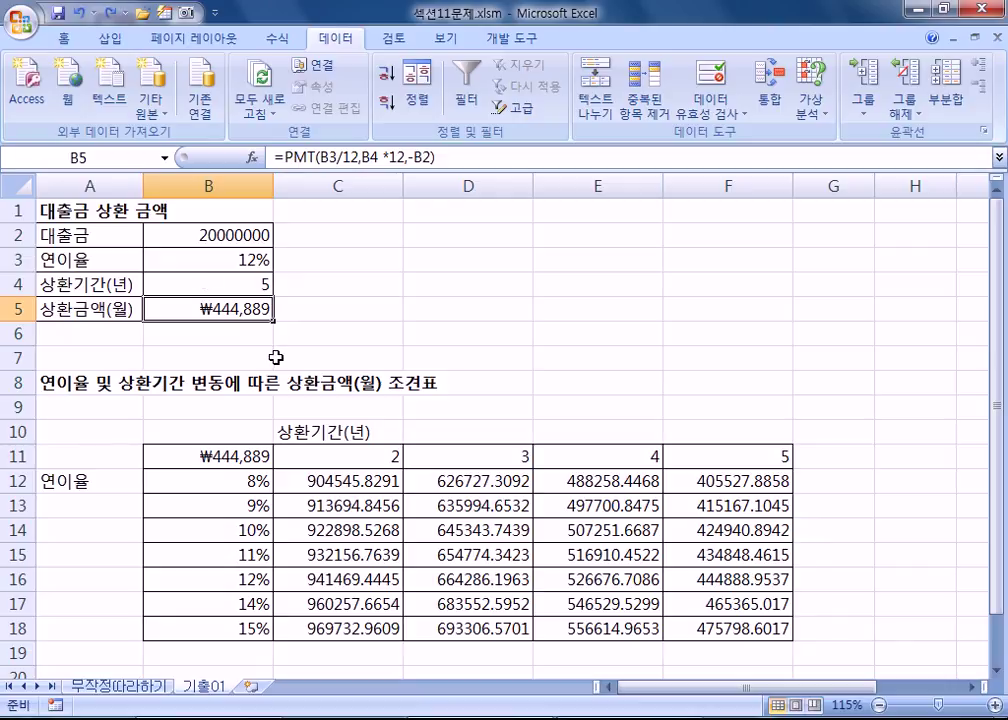
left_click(207, 349)
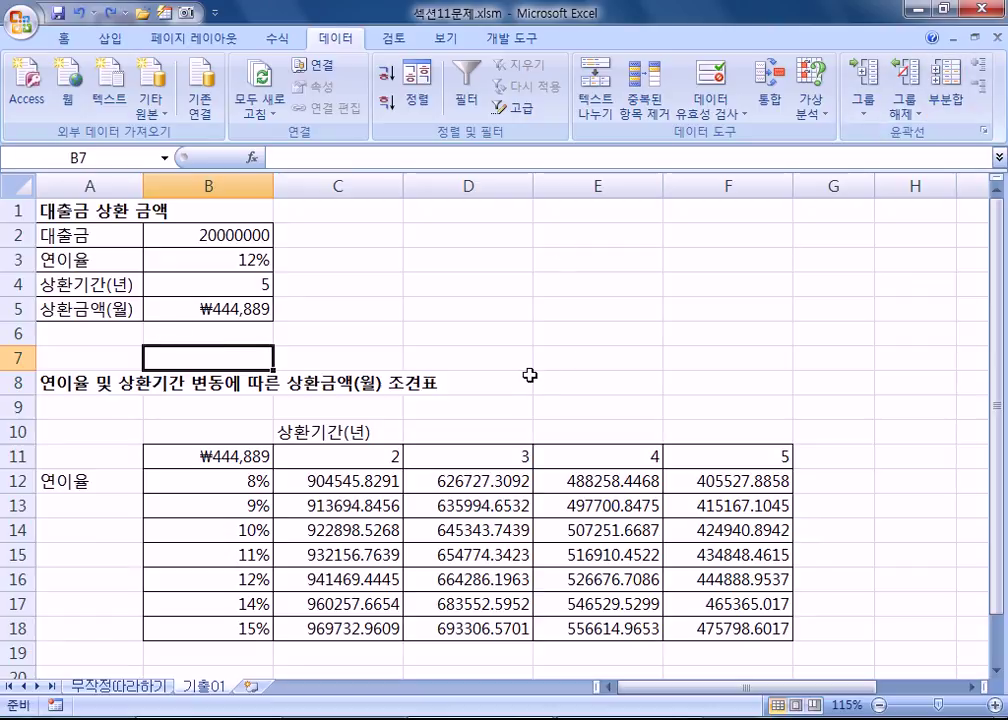
scroll(527, 377, "down", 1)
scroll(538, 372, "up", 1)
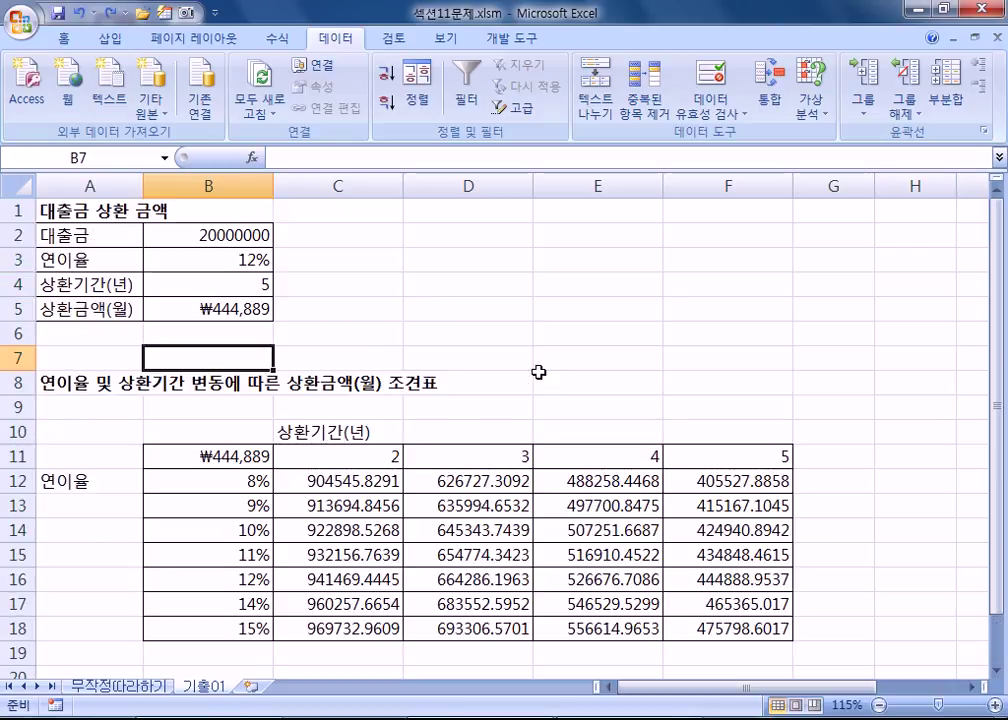